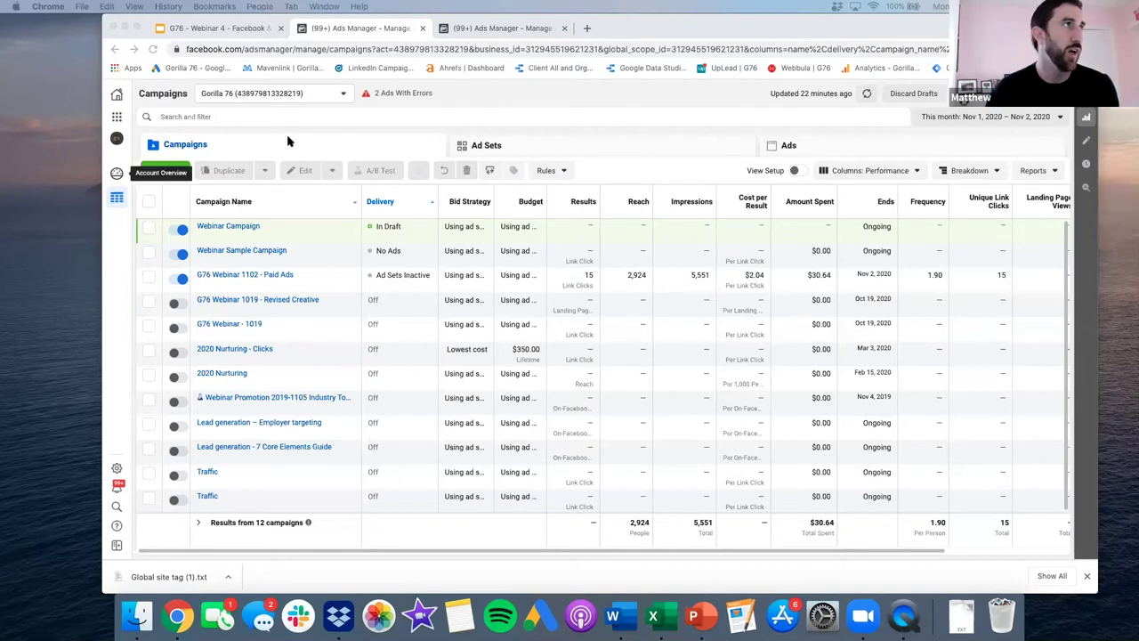
Step: Create a new campaign with the Traffic objective
left_click(161, 172)
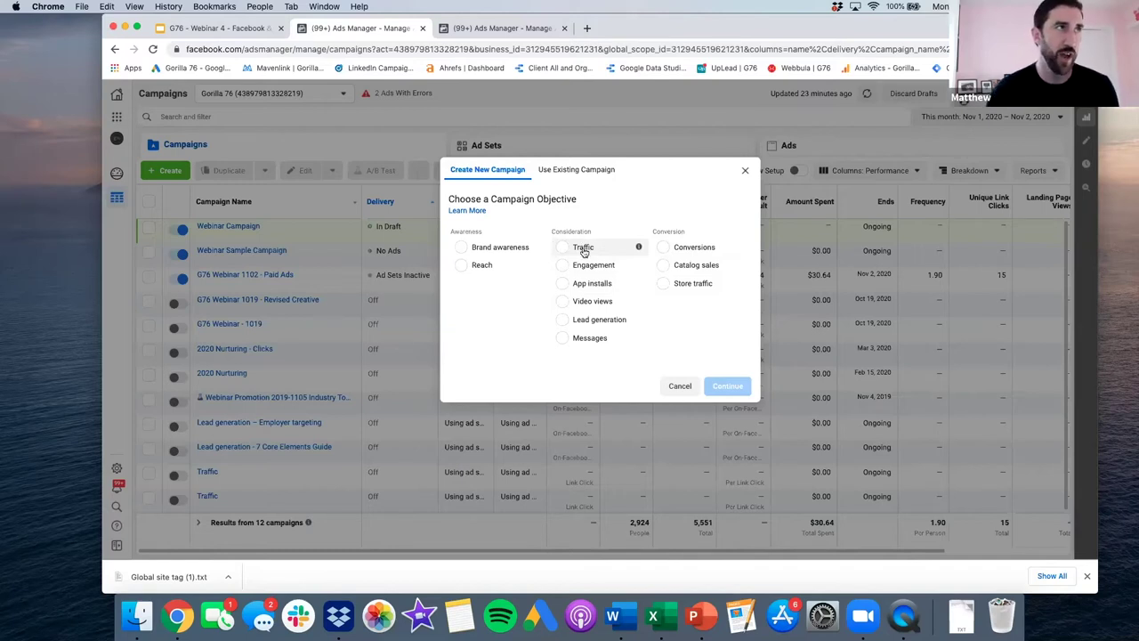
left_click(583, 248)
left_click(728, 463)
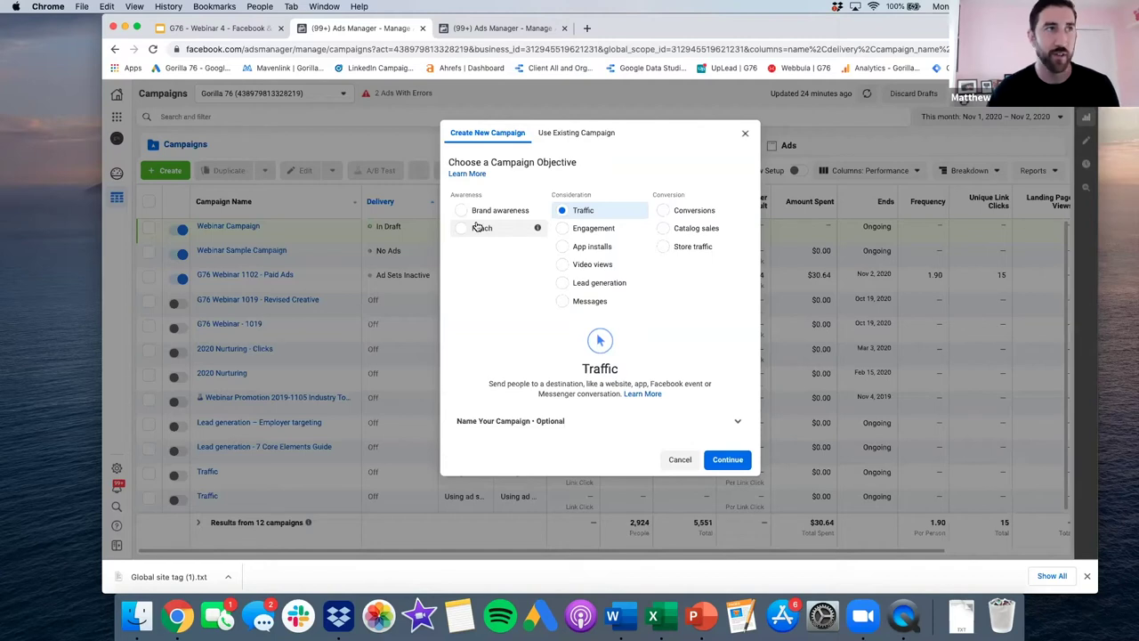
left_click(728, 464)
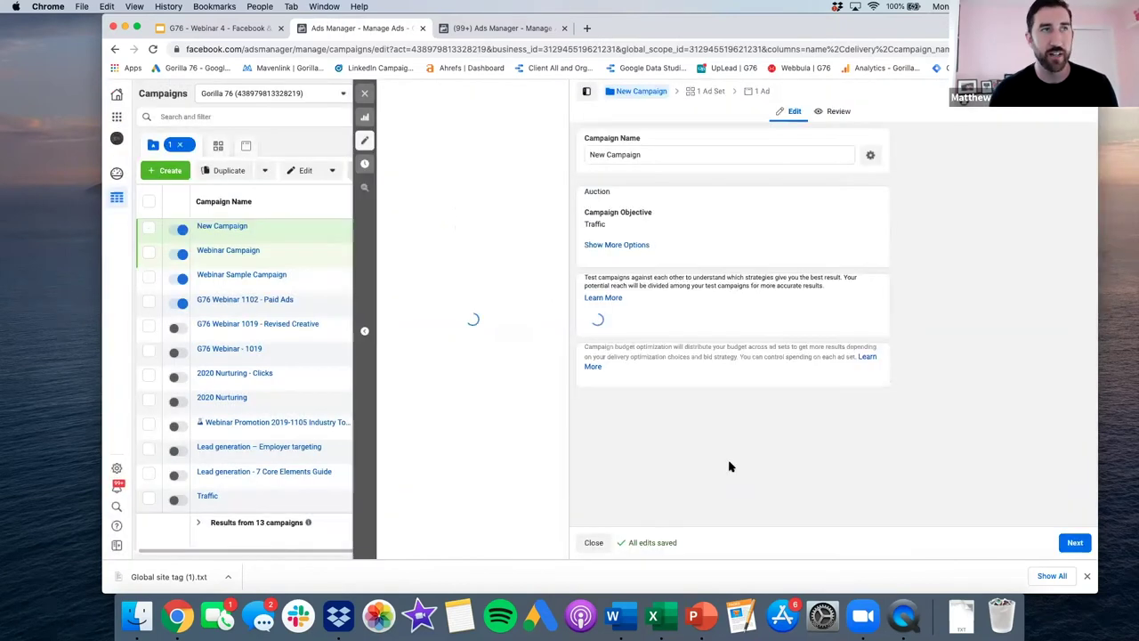
Step: Review the new campaign's name, details, A/B test and budget optimization settings, and close the editor without publishing the draft
double_click(626, 153)
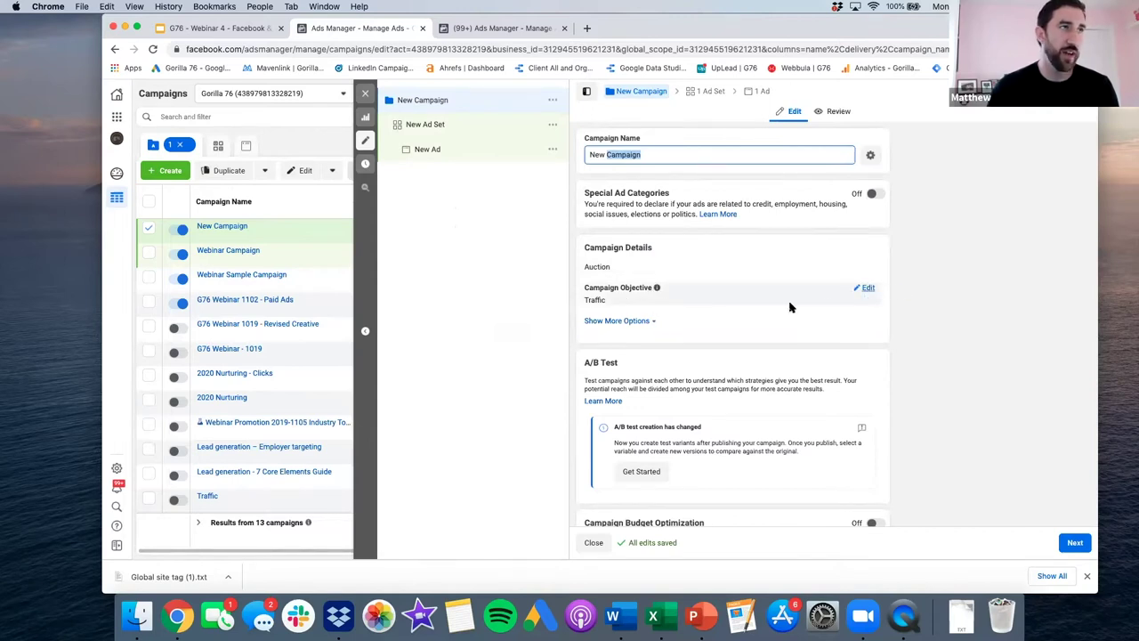
scroll(791, 347, "down", 2)
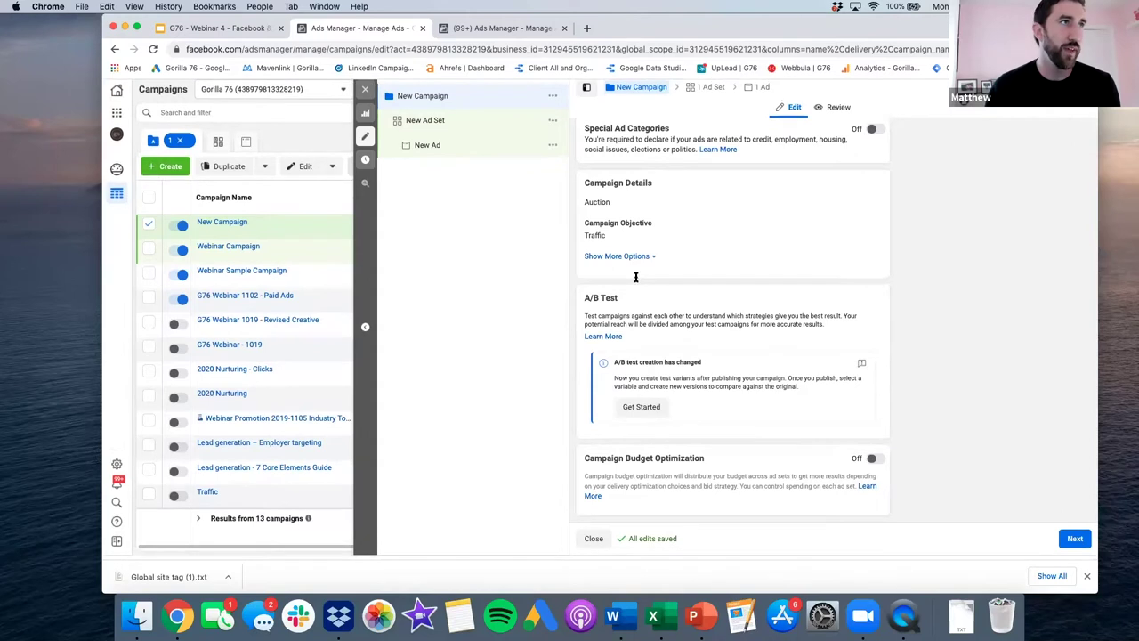
scroll(620, 273, "up", 2)
left_click_drag(625, 154, 520, 150)
scroll(689, 386, "down", 2)
left_click(365, 88)
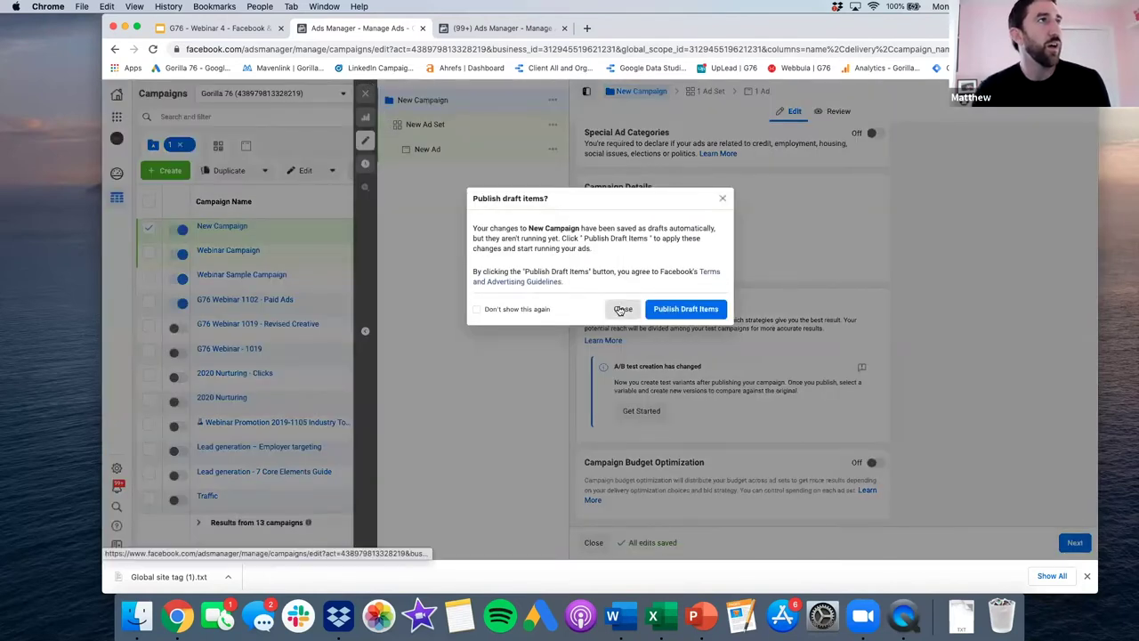
left_click(623, 308)
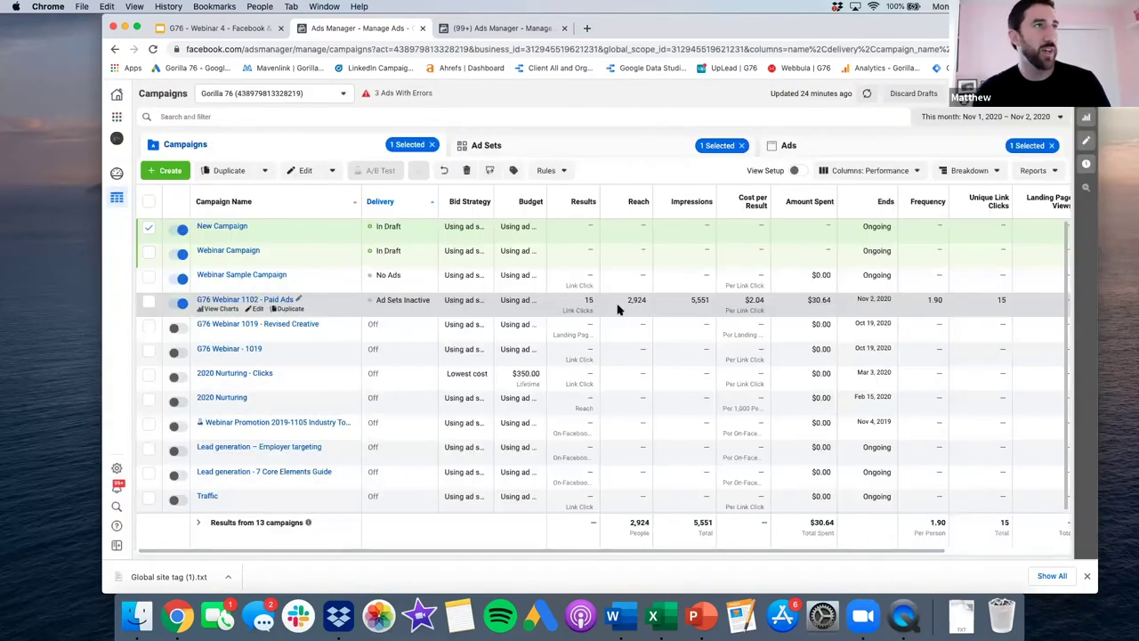
Step: Switch to the other Ads Manager page and open the Manufacturing Engineers ad set for editing
left_click(488, 28)
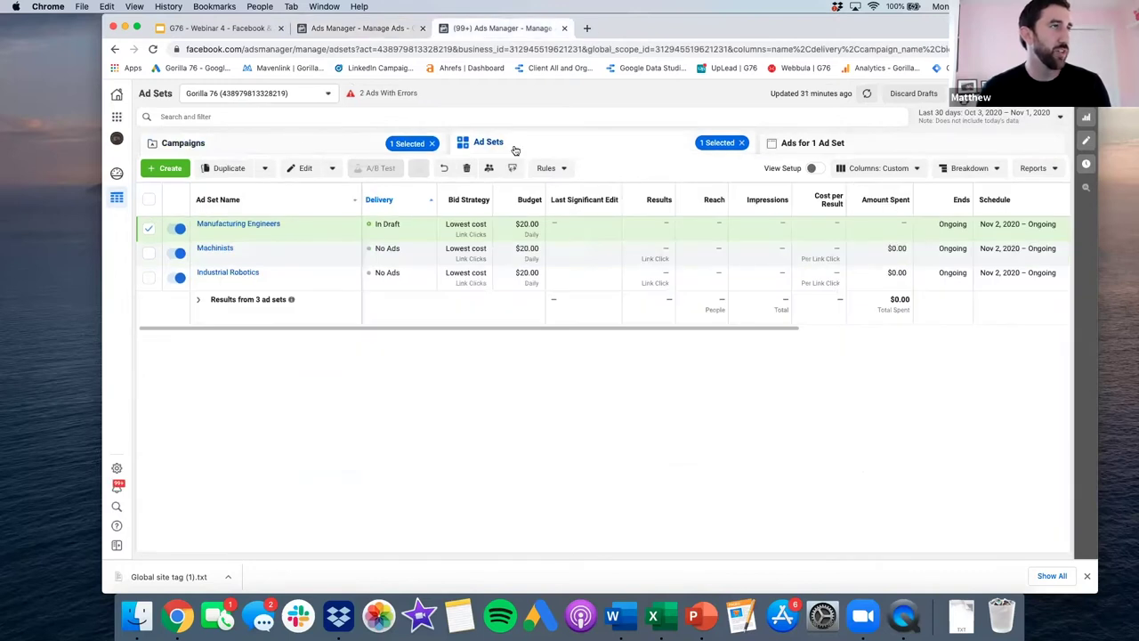
mouse_move(228, 224)
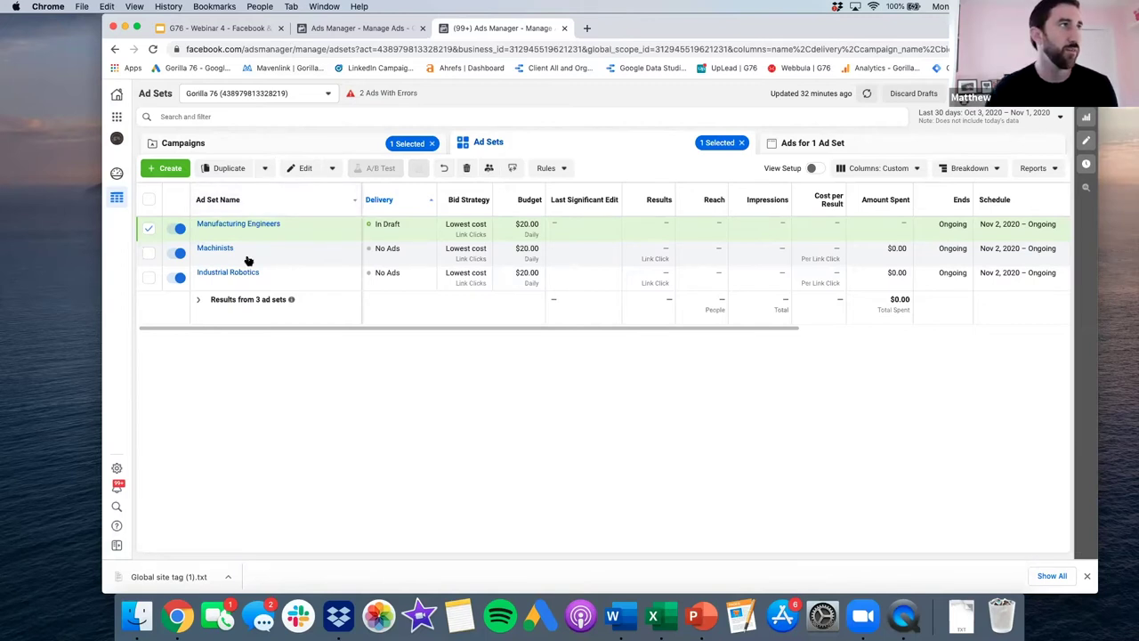
mouse_move(256, 234)
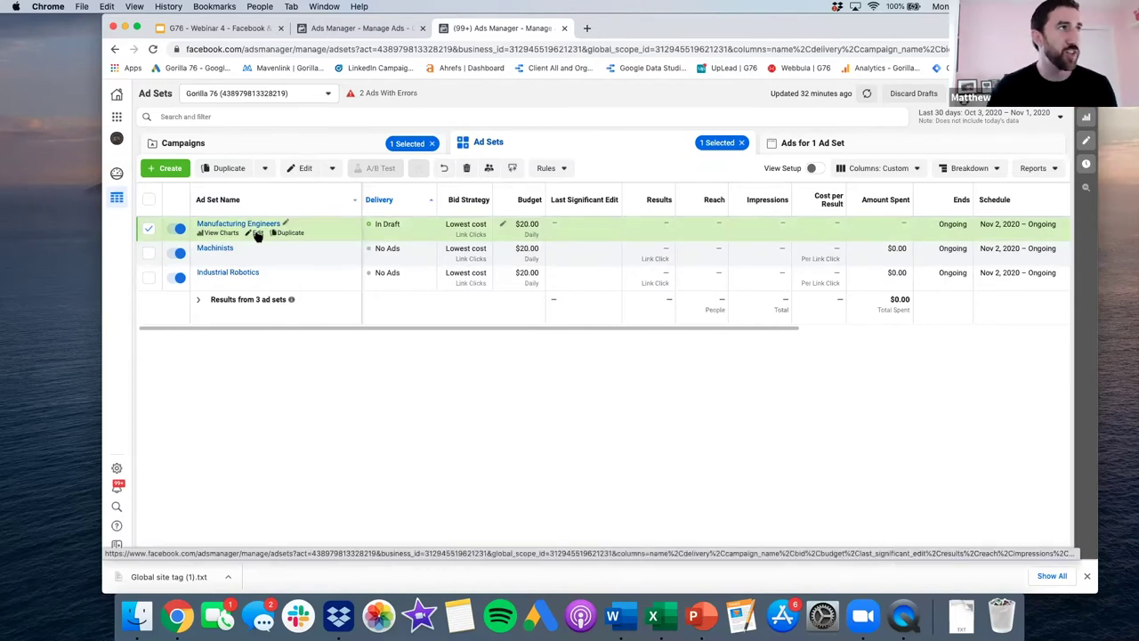
left_click(257, 234)
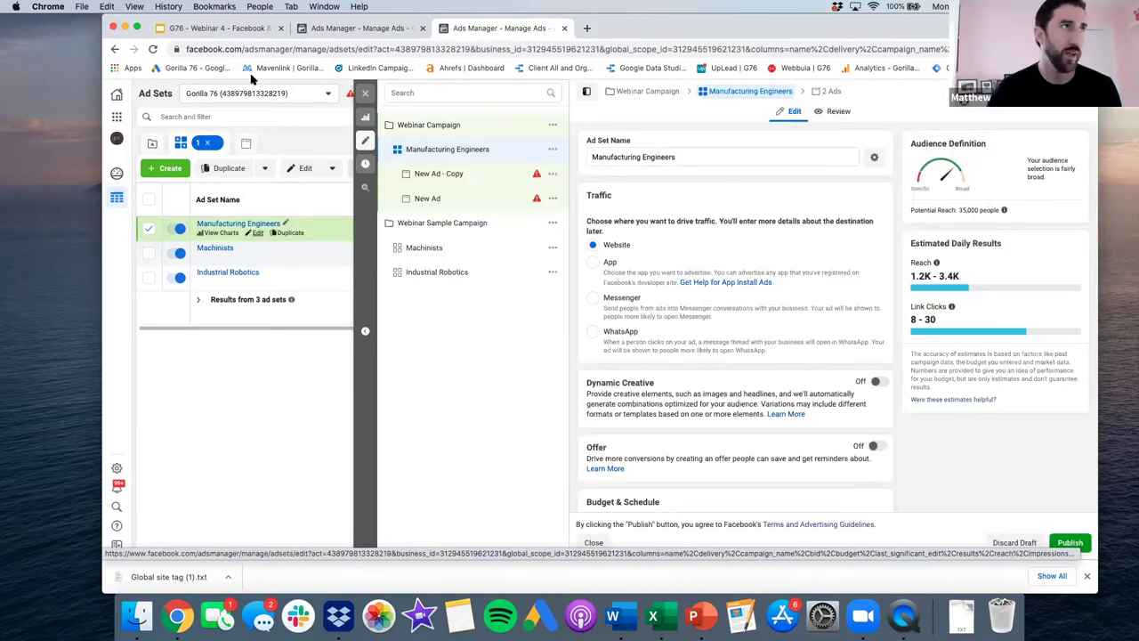
scroll(726, 323, "down", 5)
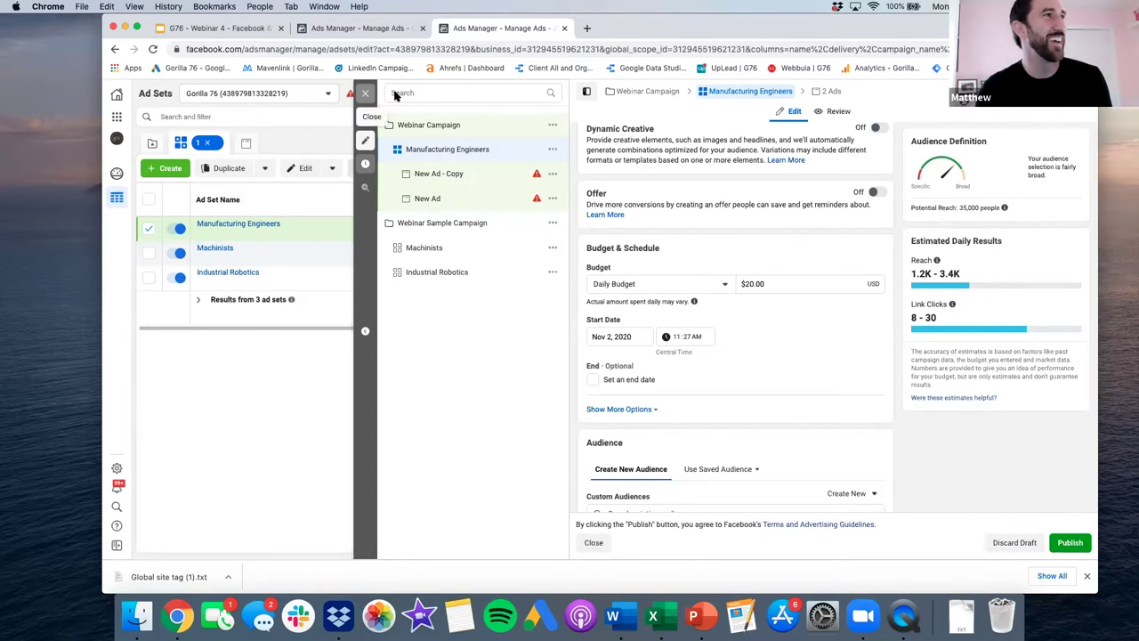
left_click(365, 92)
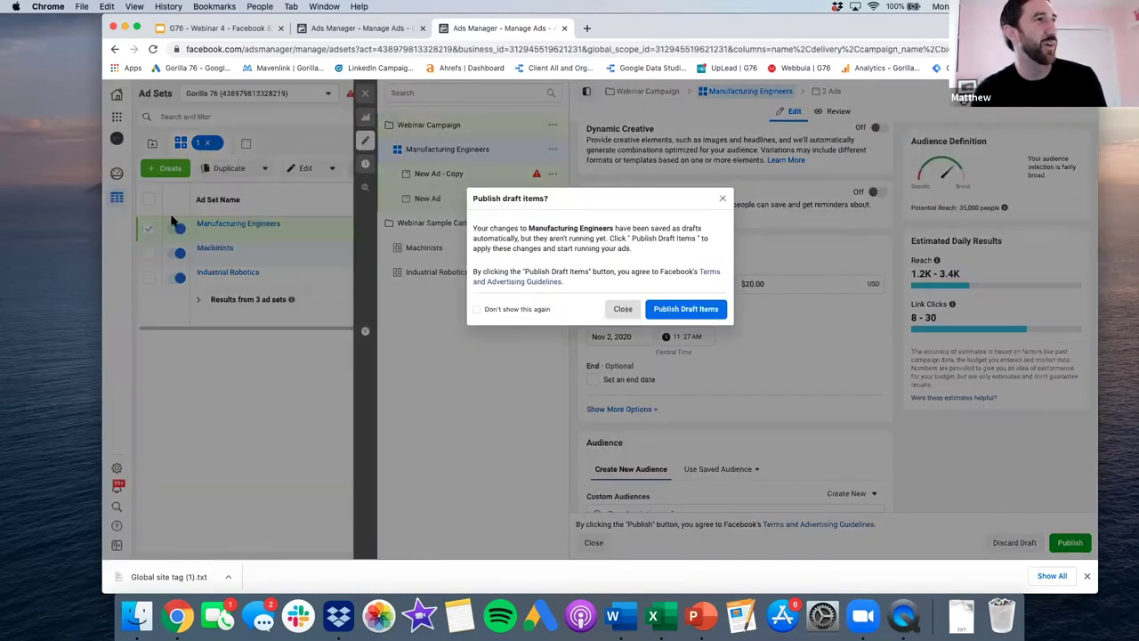
key("Escape")
left_click(256, 233)
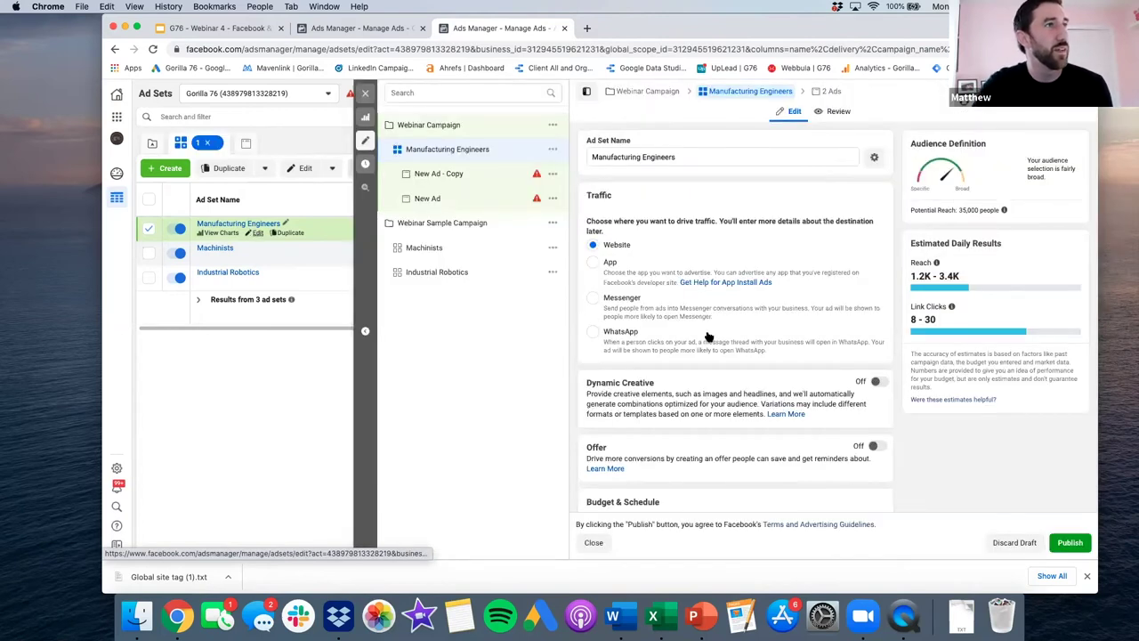
Step: Enable the optional end date in the ad set's Budget & Schedule section and check the available budget types
scroll(791, 318, "down", 5)
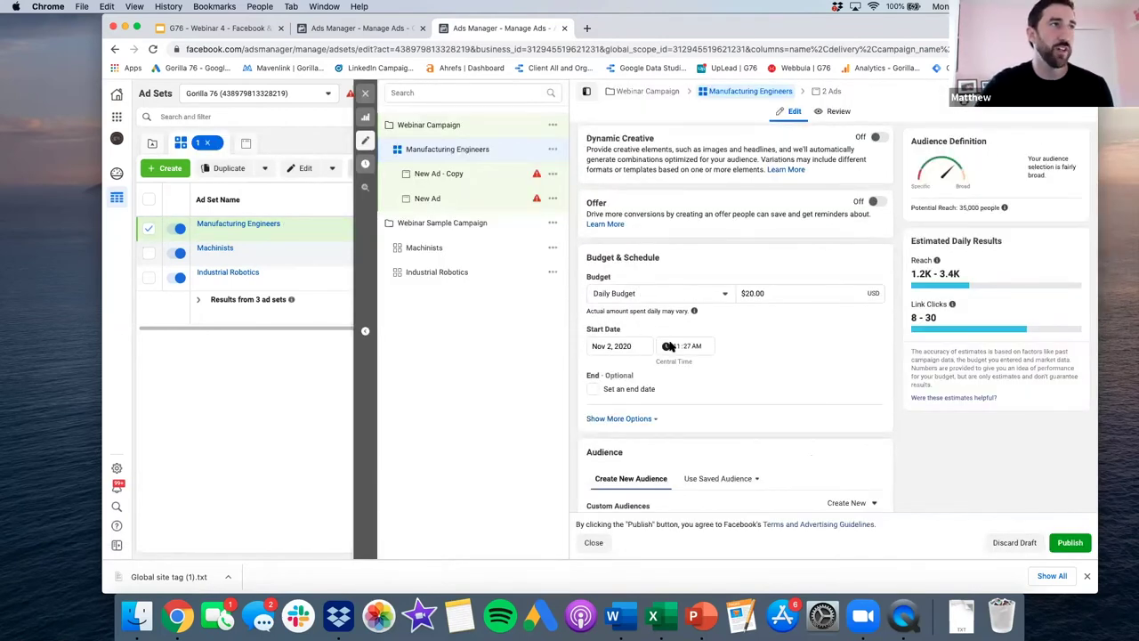
left_click(615, 391)
left_click(629, 417)
left_click(790, 363)
left_click(698, 293)
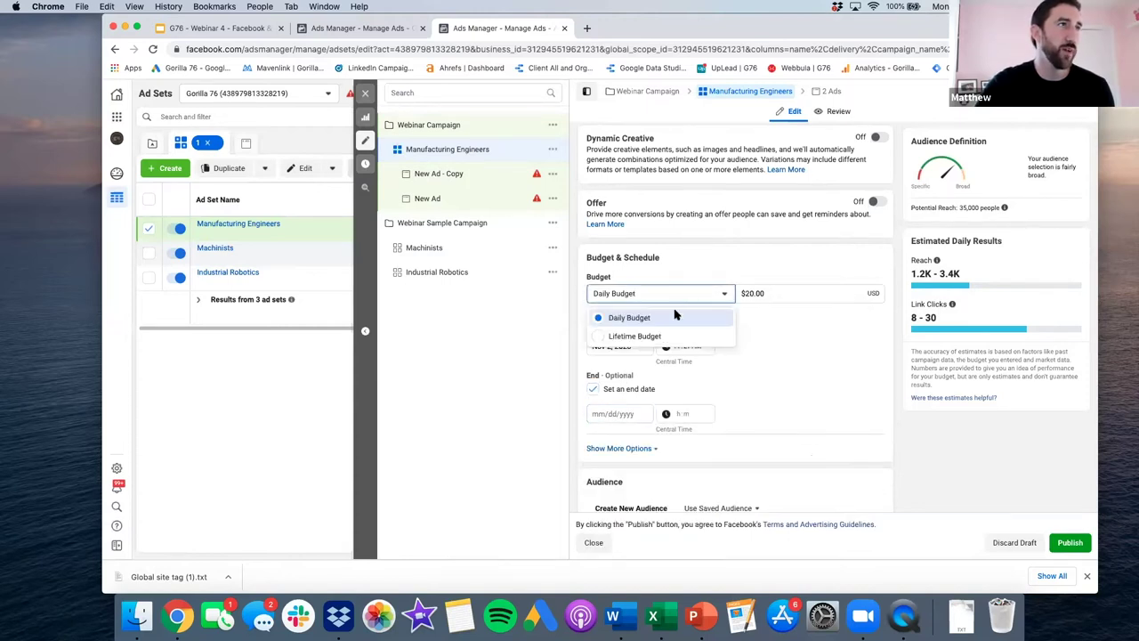
left_click(836, 356)
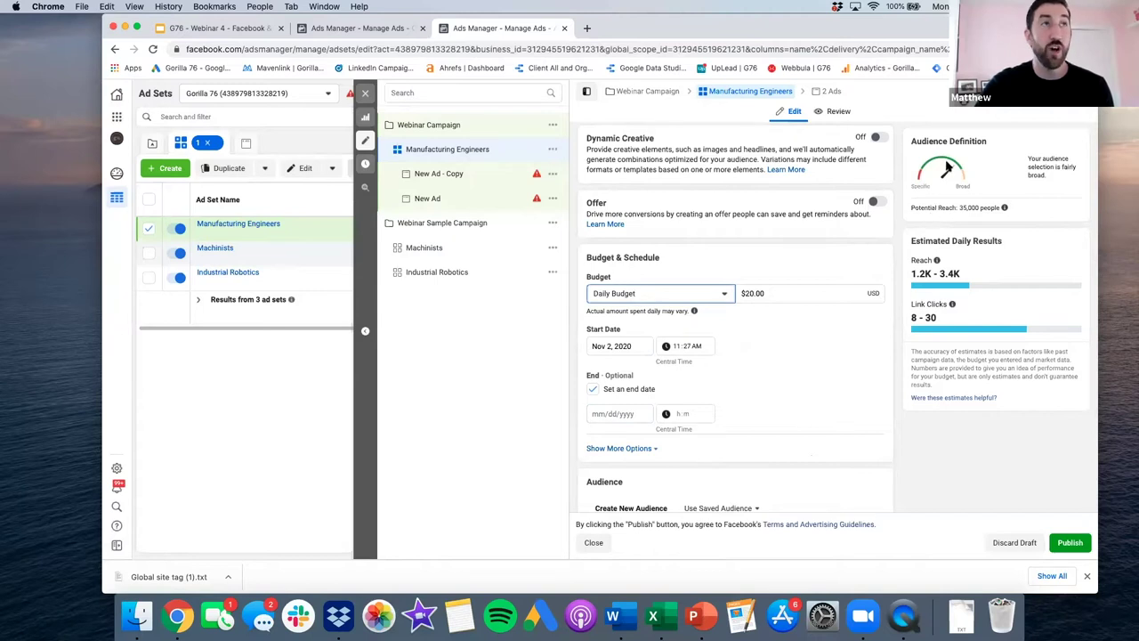
Step: Set the Manufacturing Engineers ad set's daily budget to $50.00
scroll(939, 208, "up", 2)
double_click(970, 207)
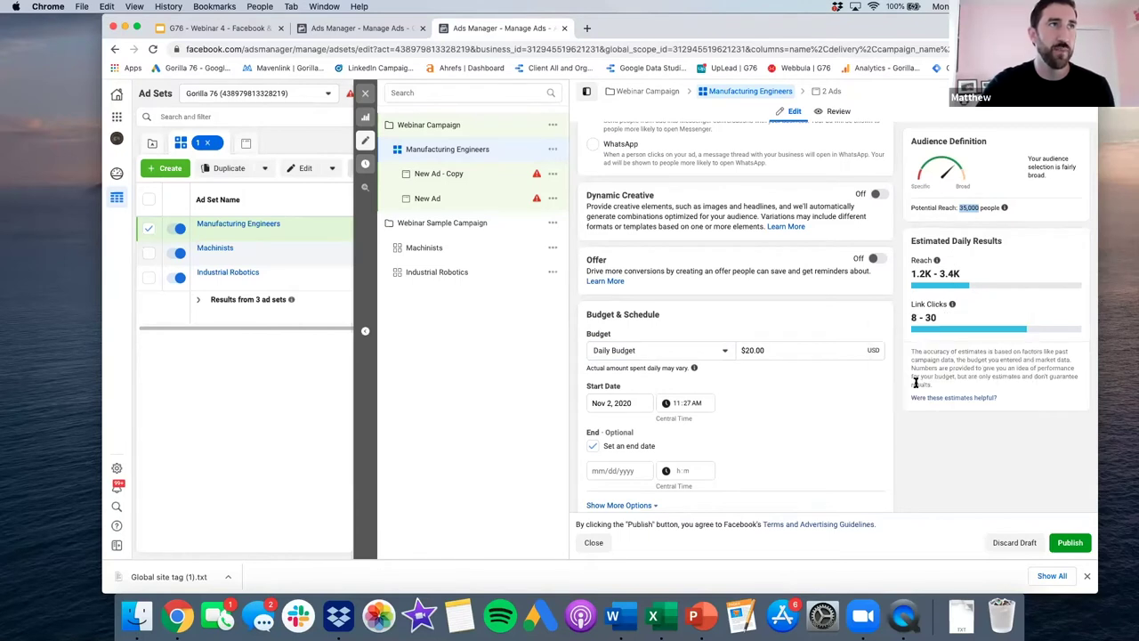
left_click(752, 351)
double_click(751, 351)
type("20.00")
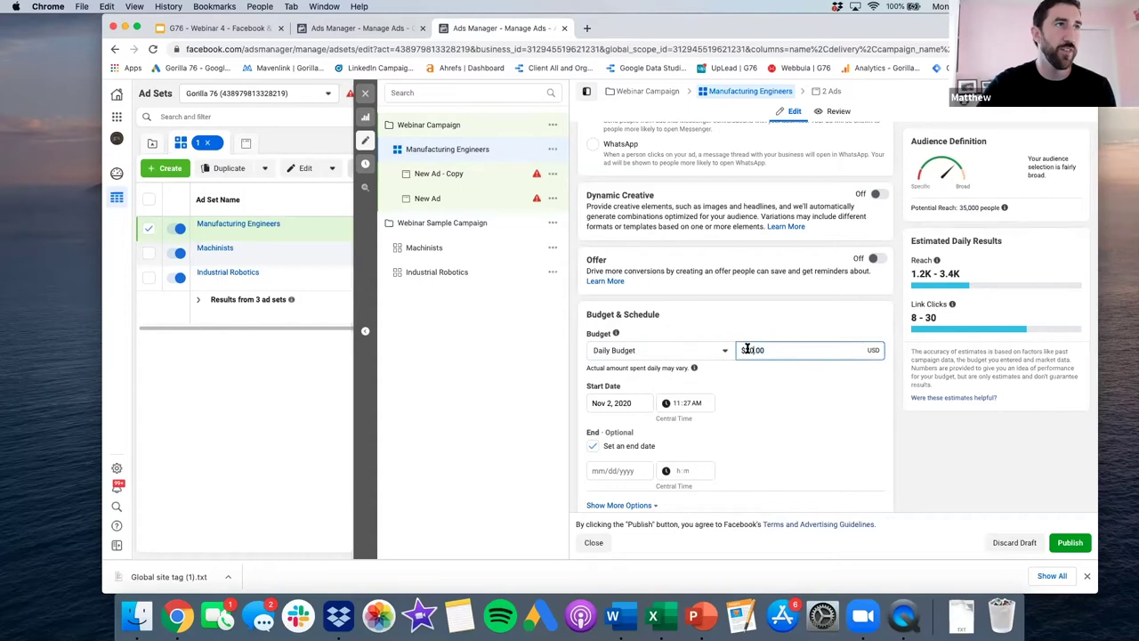
key("Left")
key("Left")
key("Left")
key("Left")
key("BackSpace")
type("5")
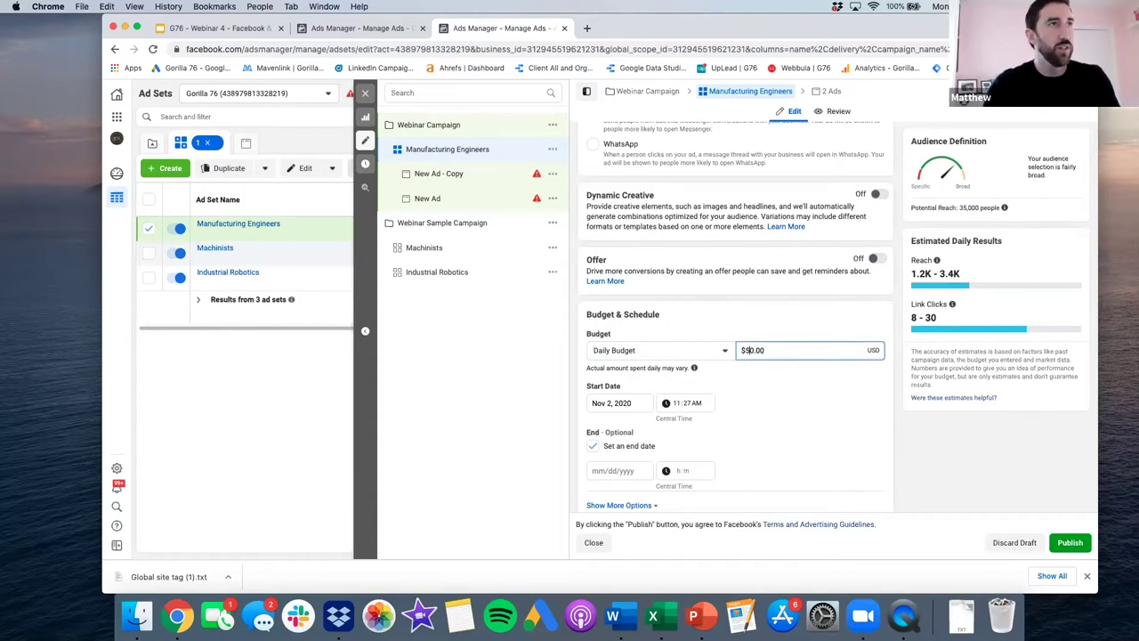
left_click(863, 406)
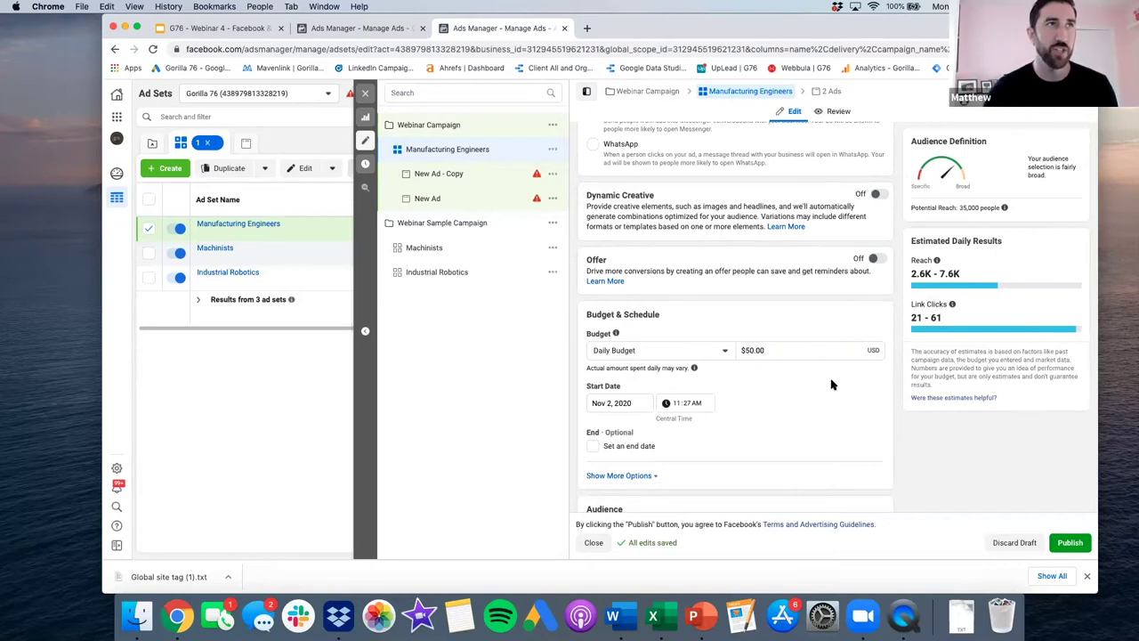
Step: Examine the ad set's audience estimates, location and the choices for minimum and maximum age
scroll(854, 356, "up", 1)
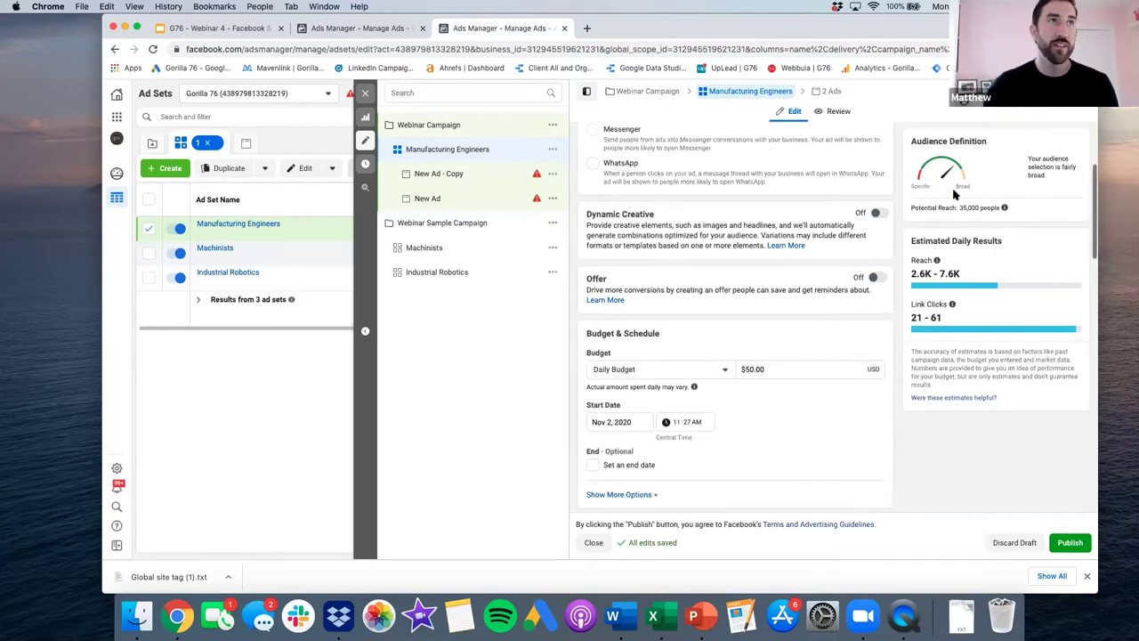
scroll(763, 358, "down", 3)
scroll(772, 356, "down", 3)
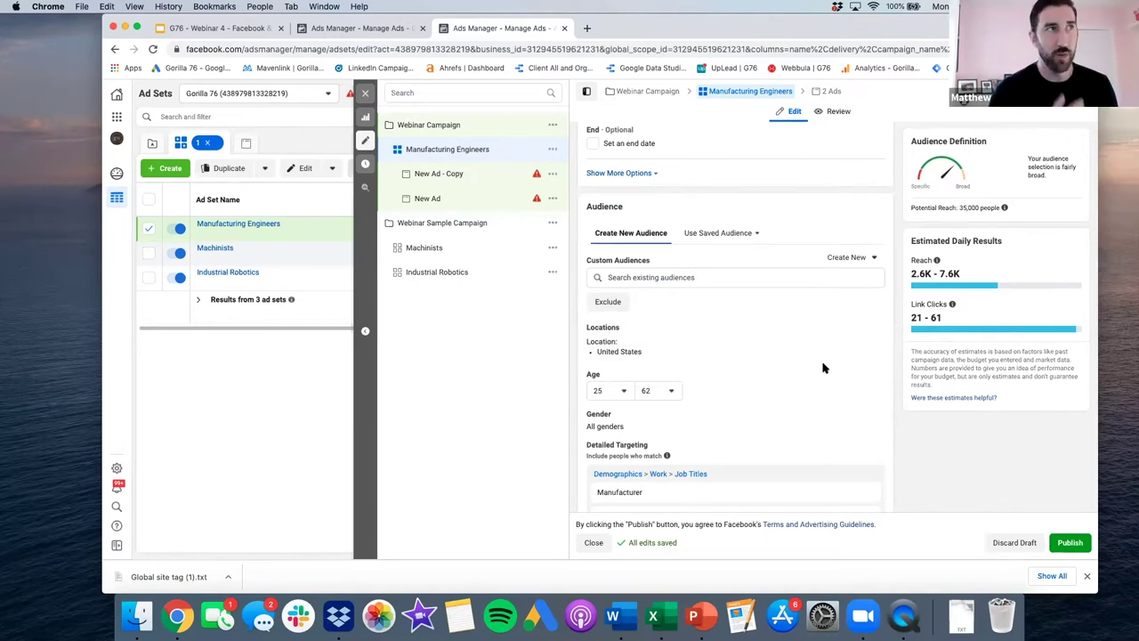
scroll(822, 365, "down", 2)
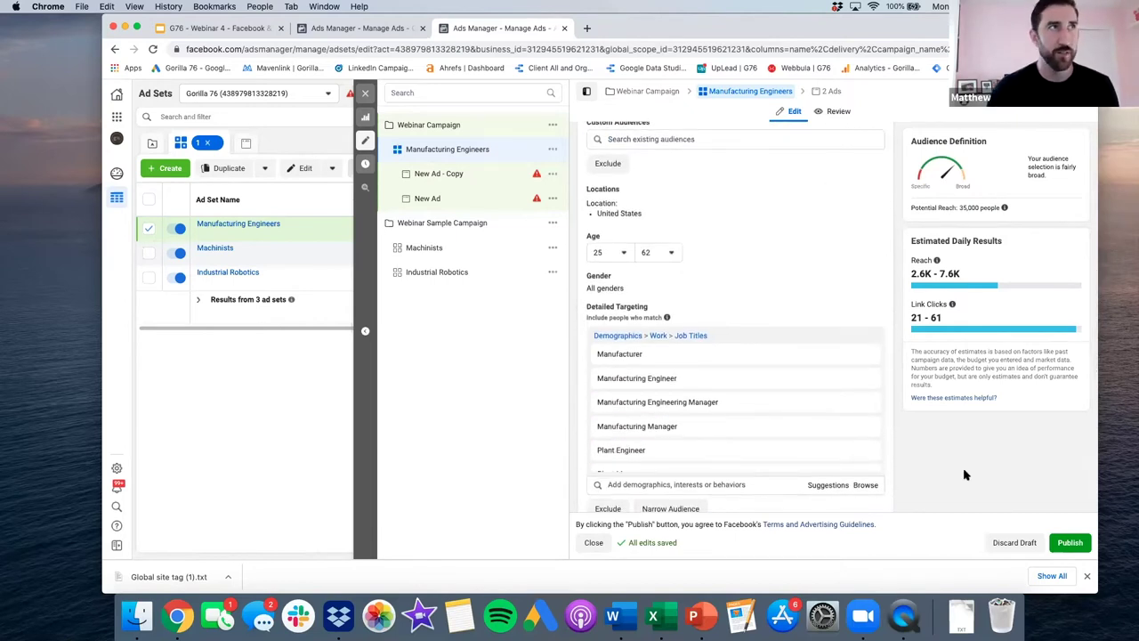
scroll(964, 471, "down", 1)
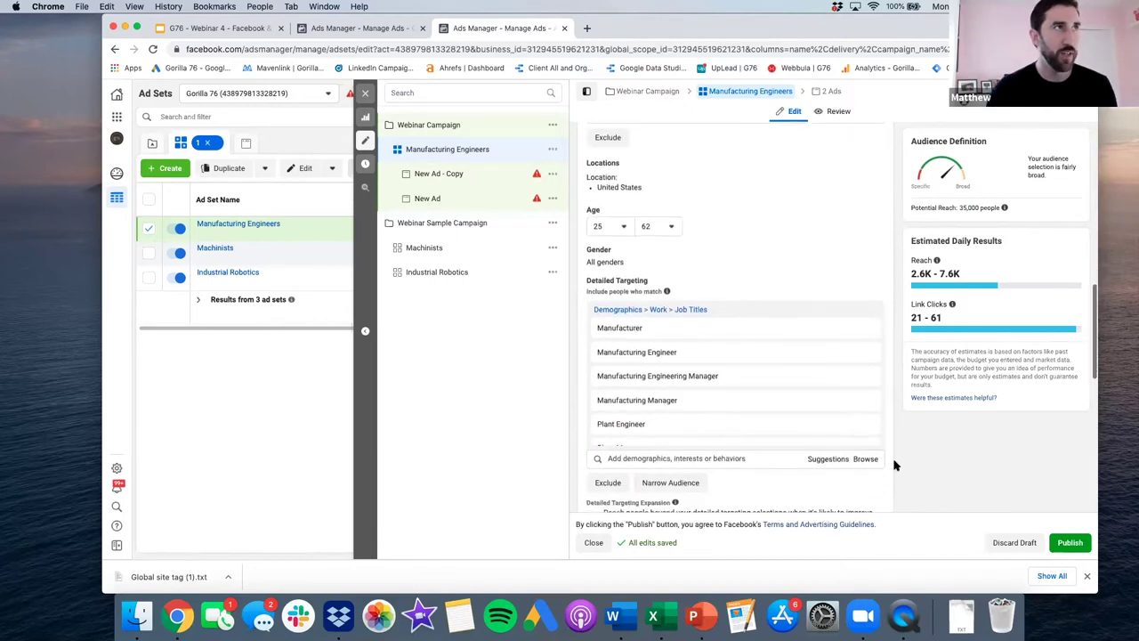
left_click(625, 228)
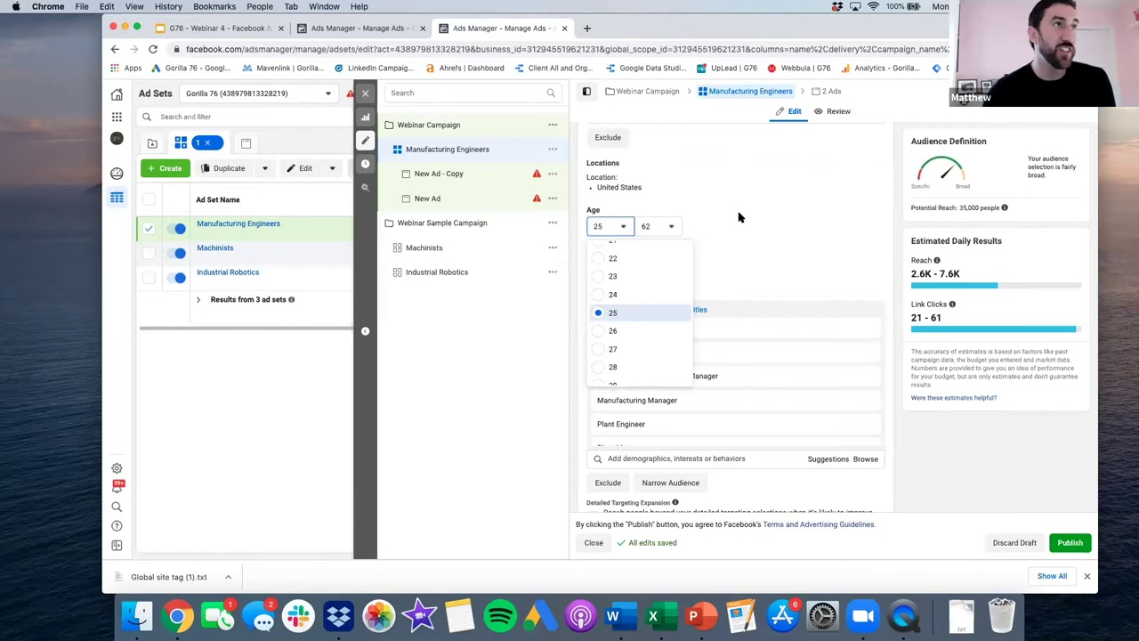
left_click(694, 234)
left_click(663, 228)
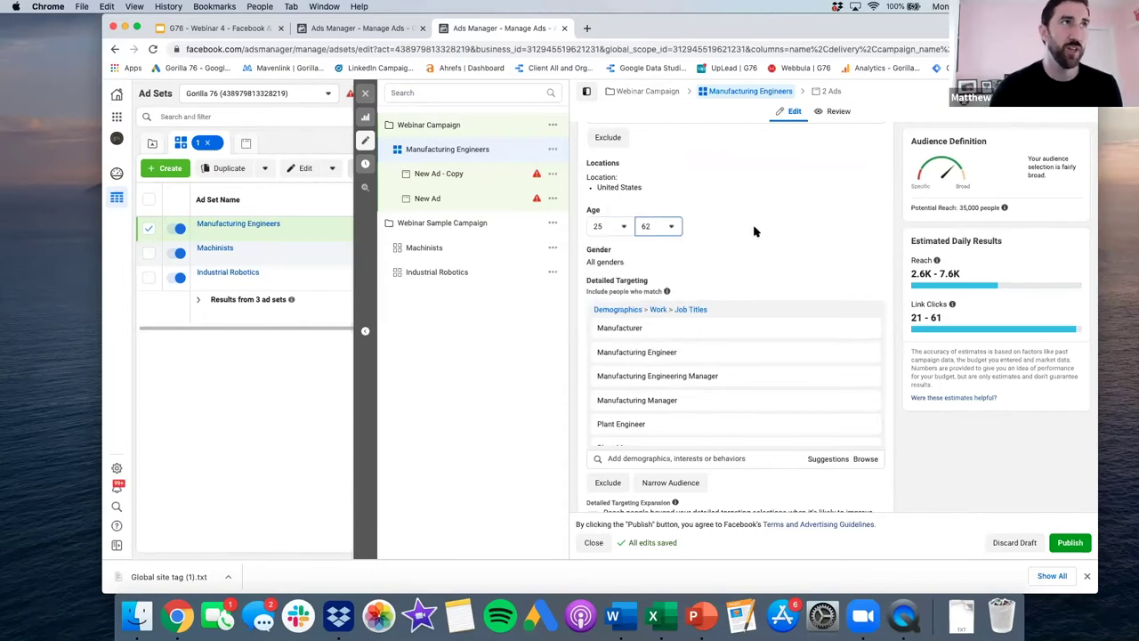
left_click(756, 231)
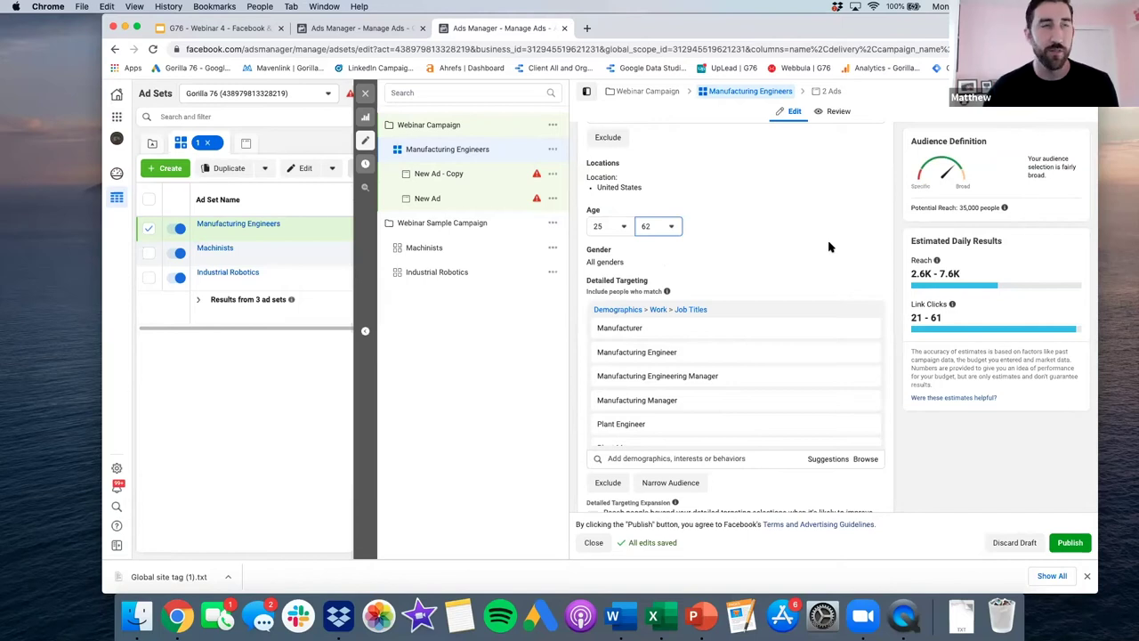
Step: Remove the Manufacturer and Manufacturing Engineer job titles from the ad set's detailed targeting
scroll(747, 320, "down", 1)
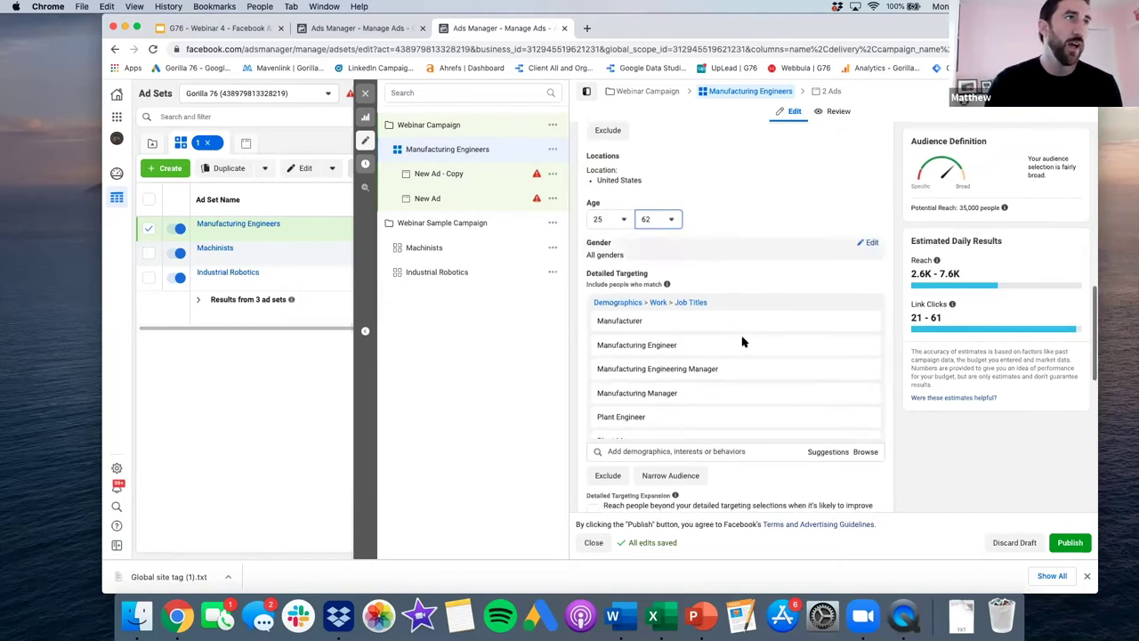
scroll(744, 330, "down", 5)
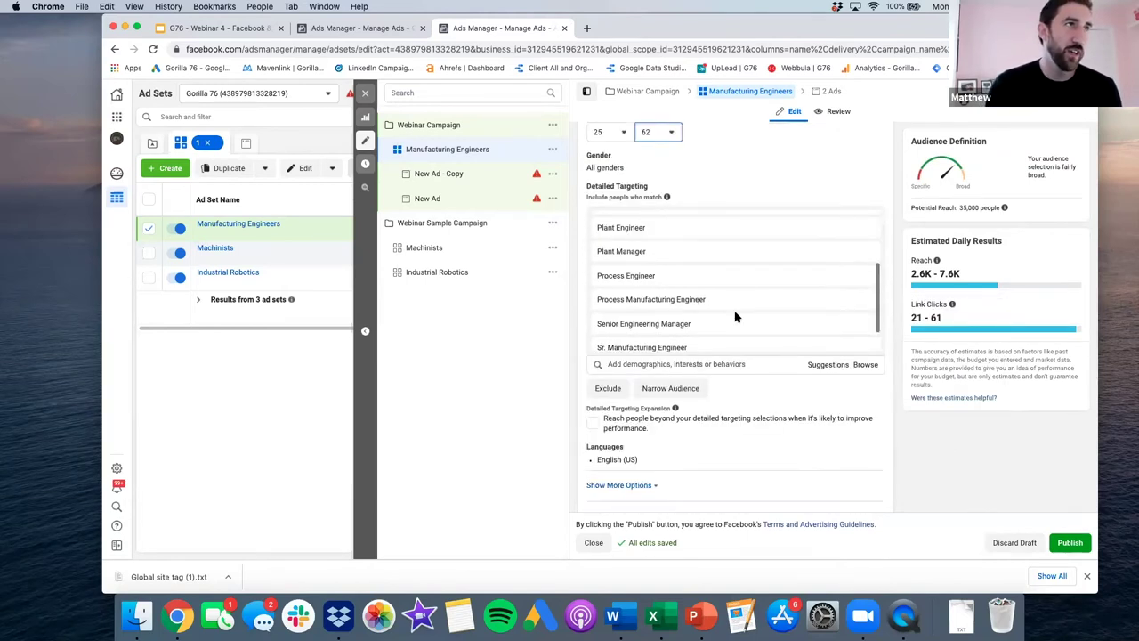
scroll(712, 280, "up", 5)
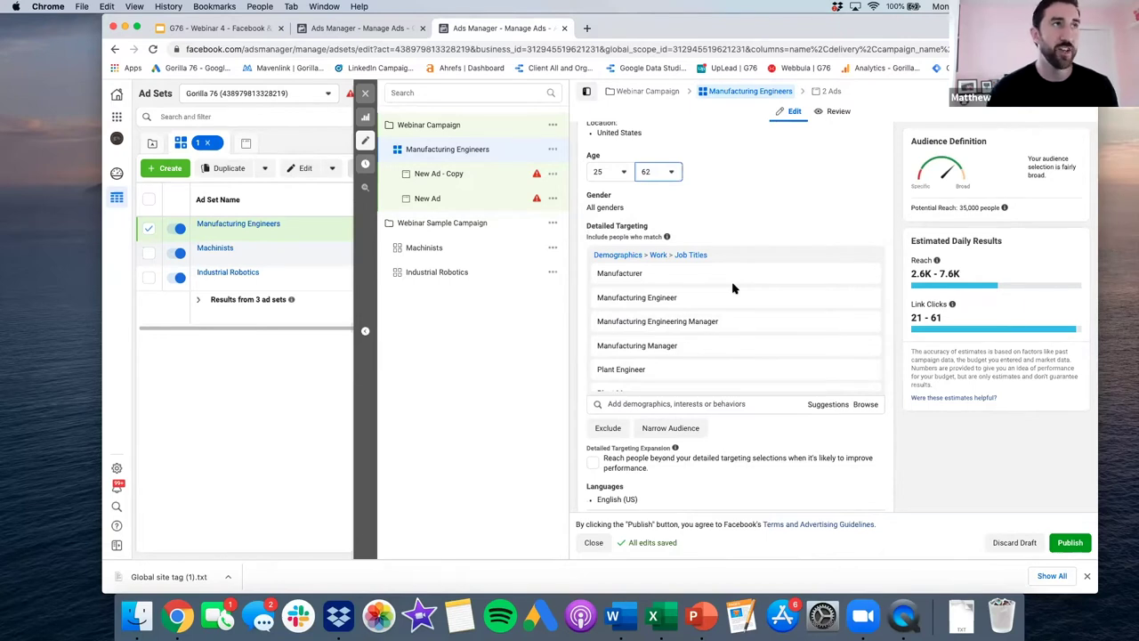
left_click(672, 403)
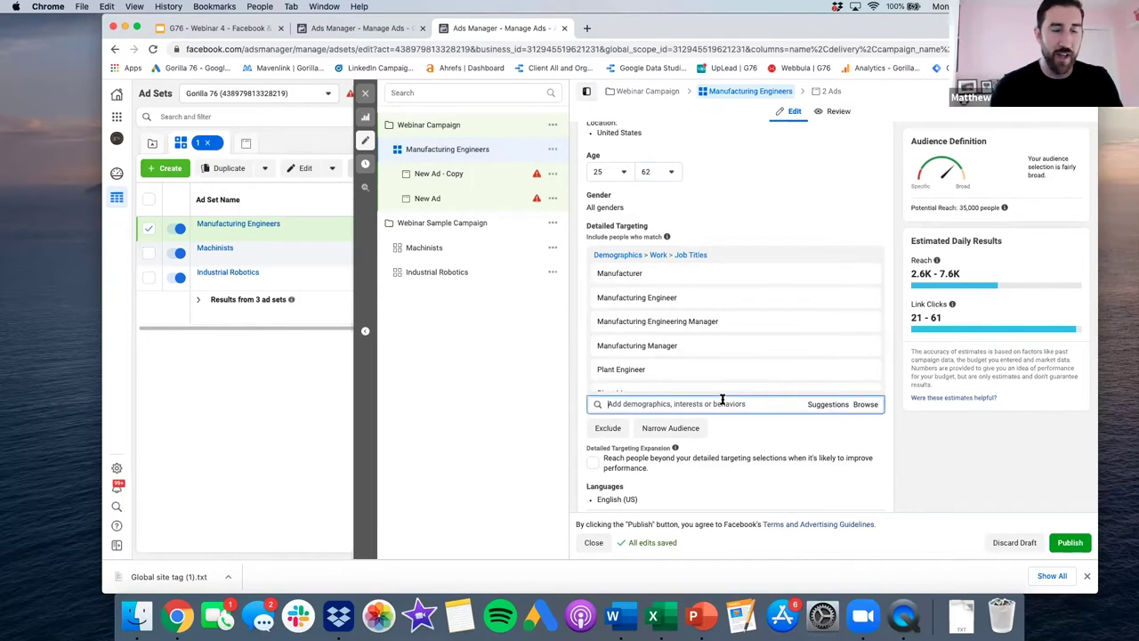
mouse_move(864, 276)
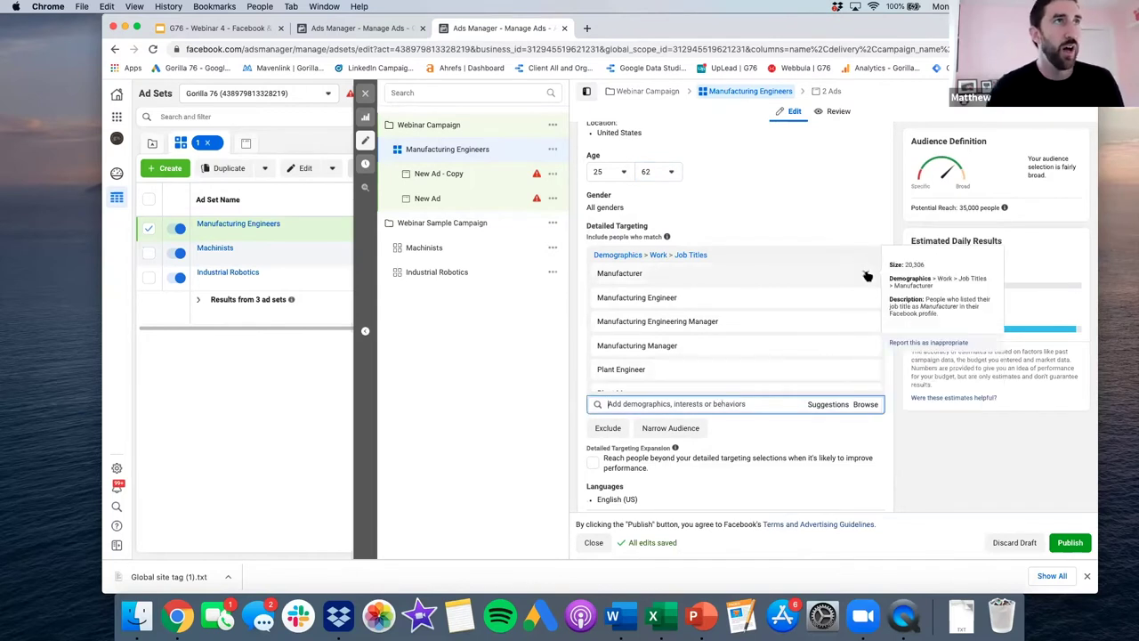
left_click(865, 275)
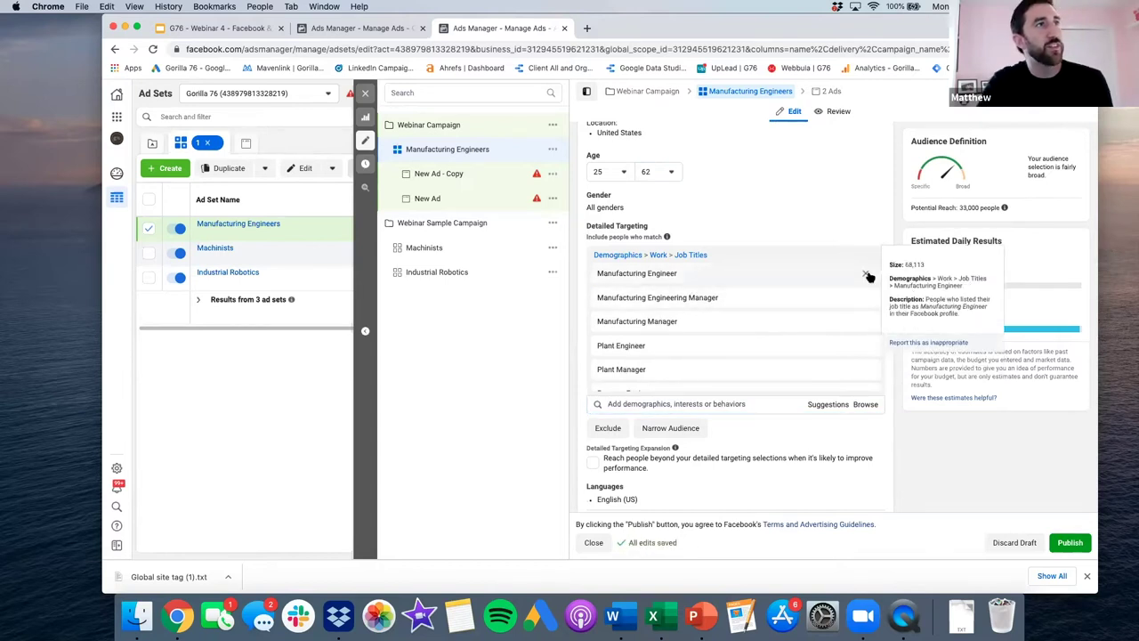
left_click(867, 276)
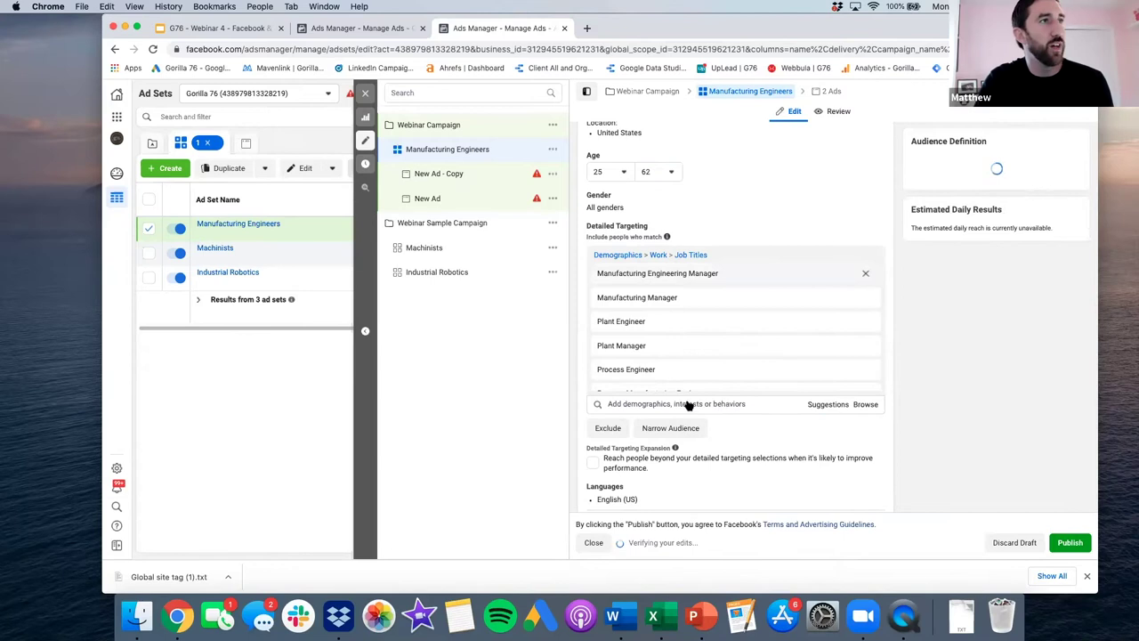
Step: Add the suggested Manufacturing Engineer job title to the ad set's detailed targeting
scroll(673, 321, "down", 3)
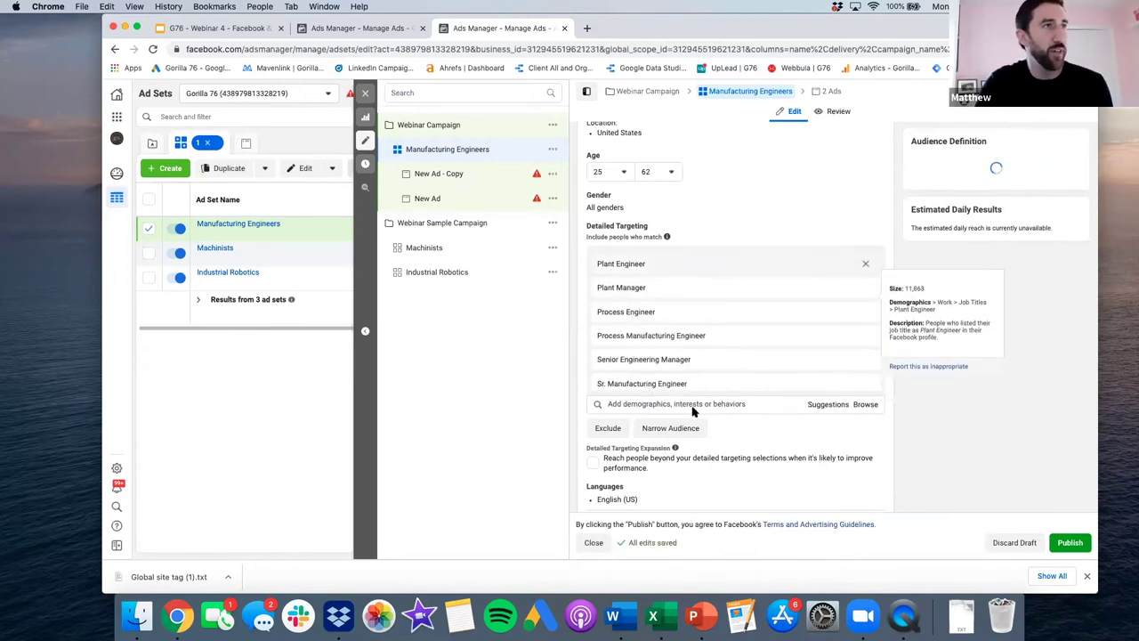
left_click(822, 409)
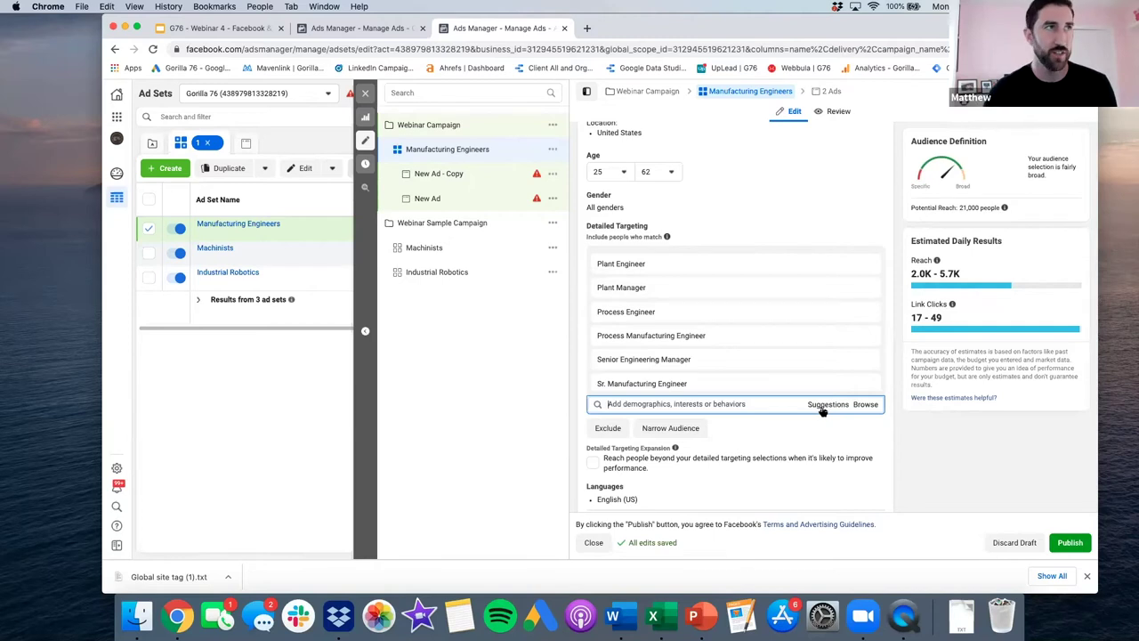
scroll(816, 414, "up", 1)
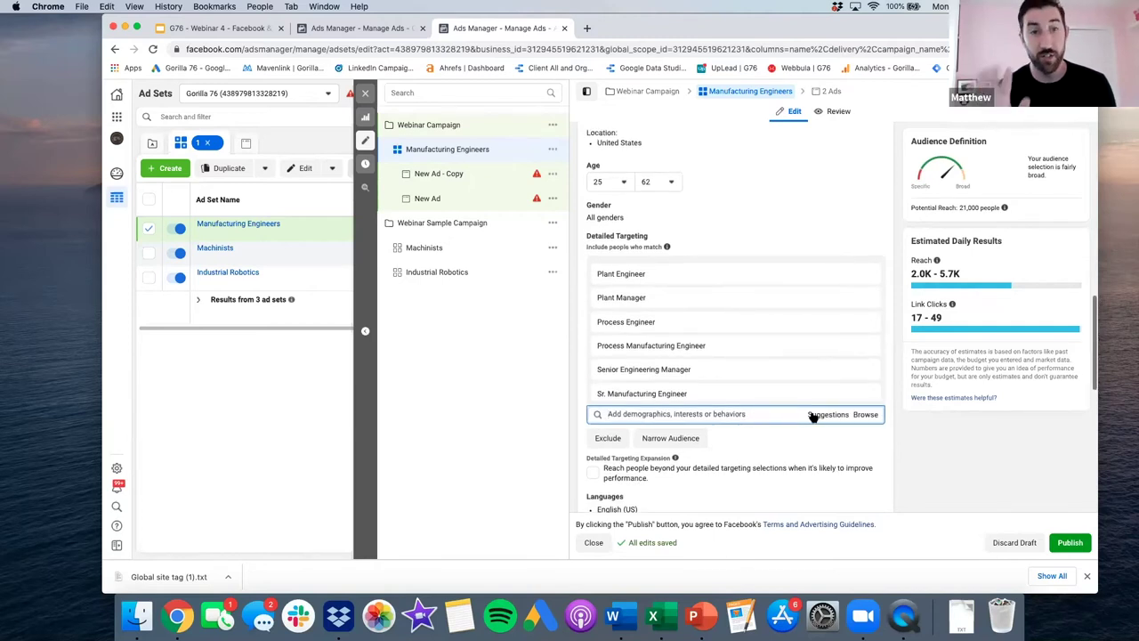
left_click(811, 414)
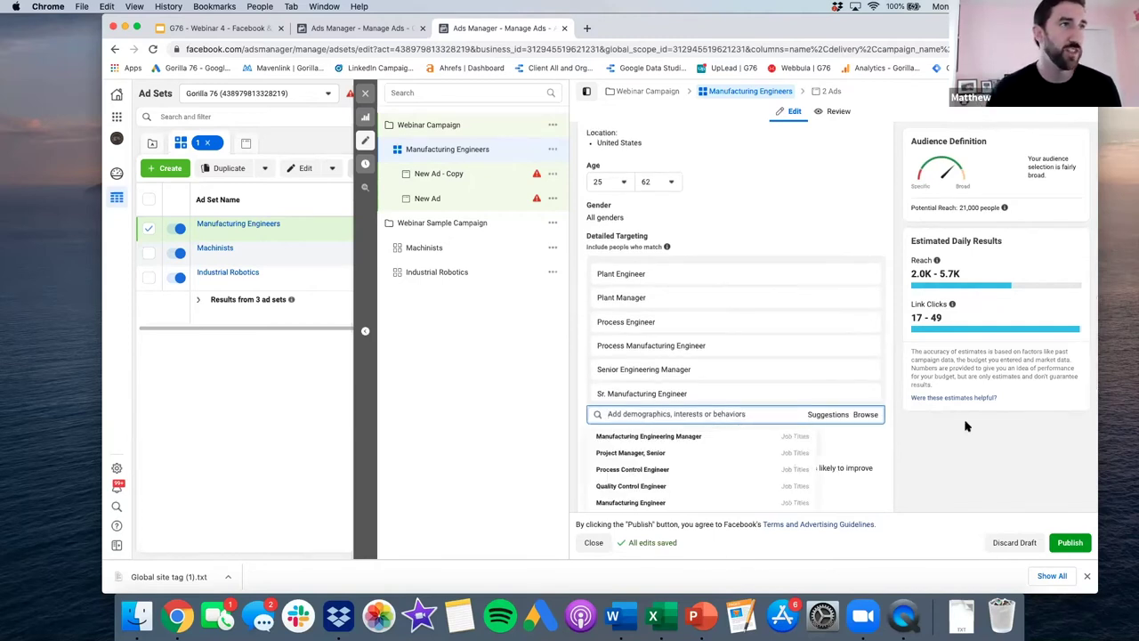
scroll(660, 469, "down", 1)
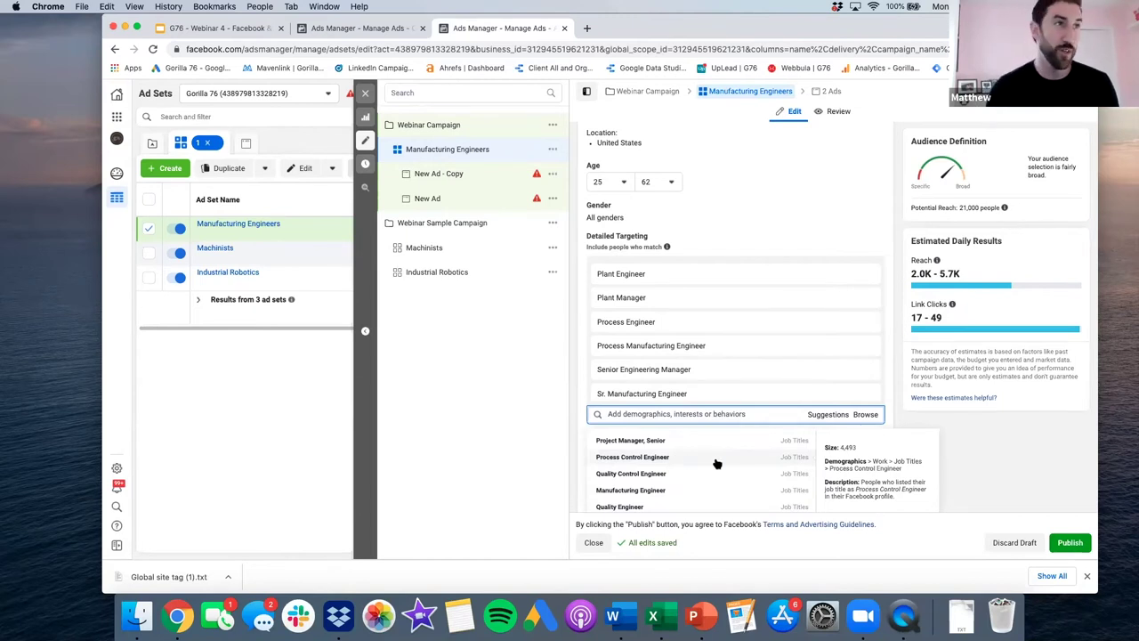
left_click(676, 491)
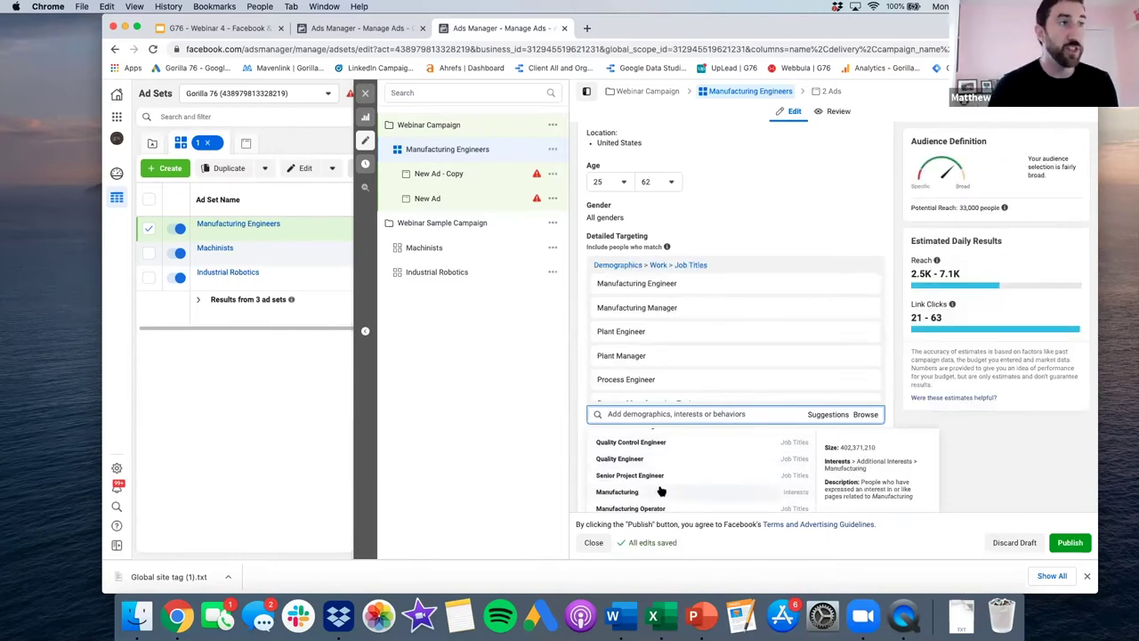
Step: Look through the remaining targeting suggestions and add the Manufacturing job title to the detailed targeting
scroll(676, 463, "down", 5)
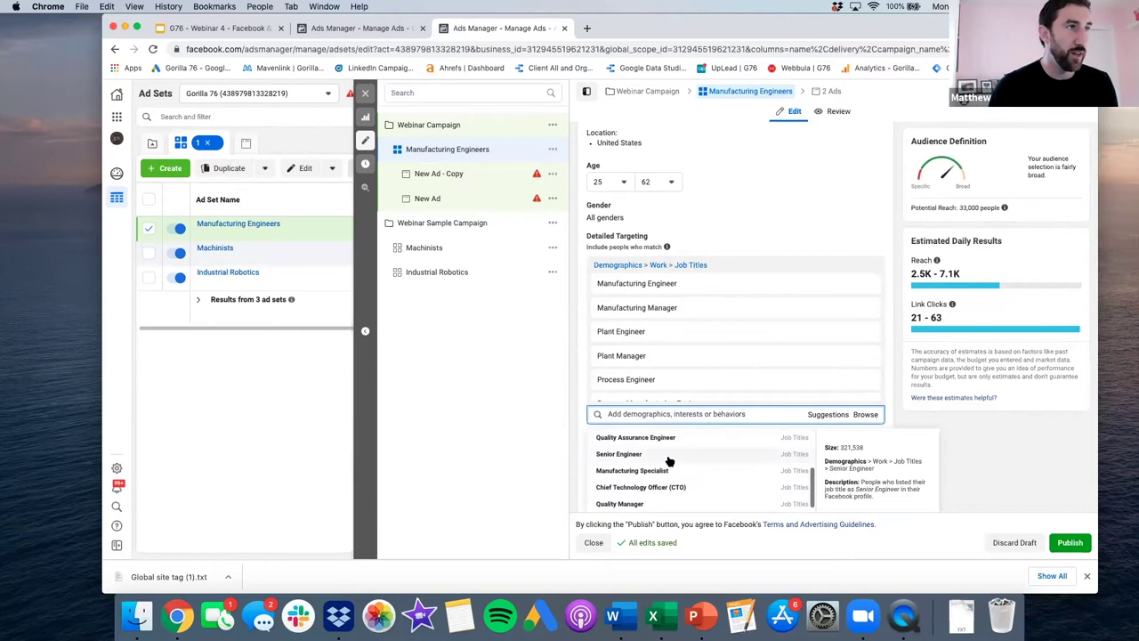
scroll(685, 463, "down", 5)
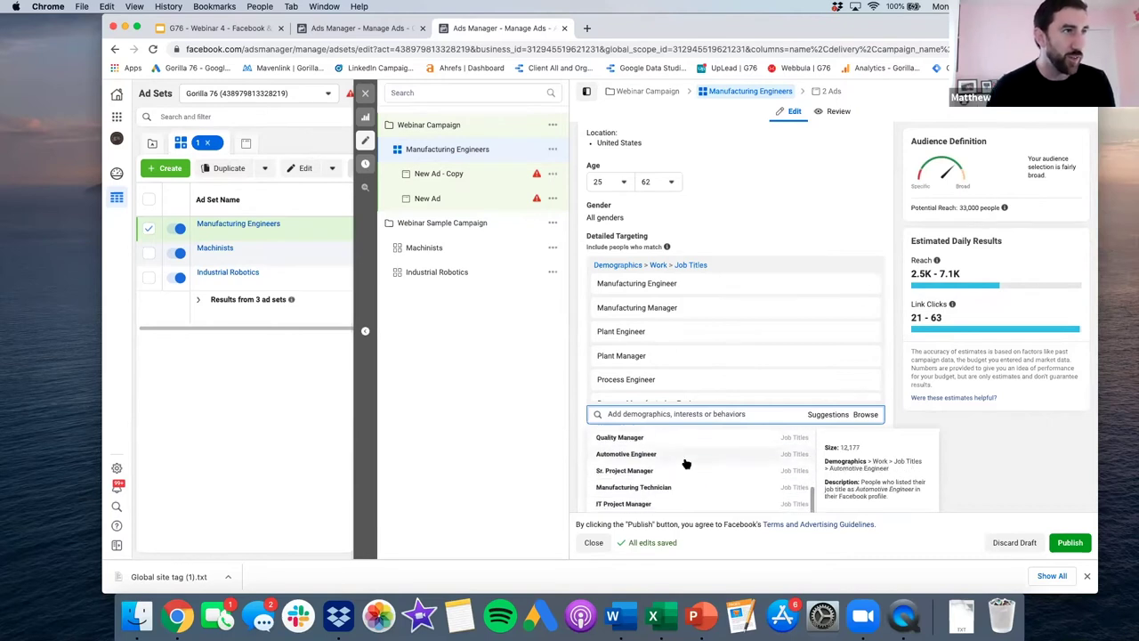
scroll(685, 463, "down", 3)
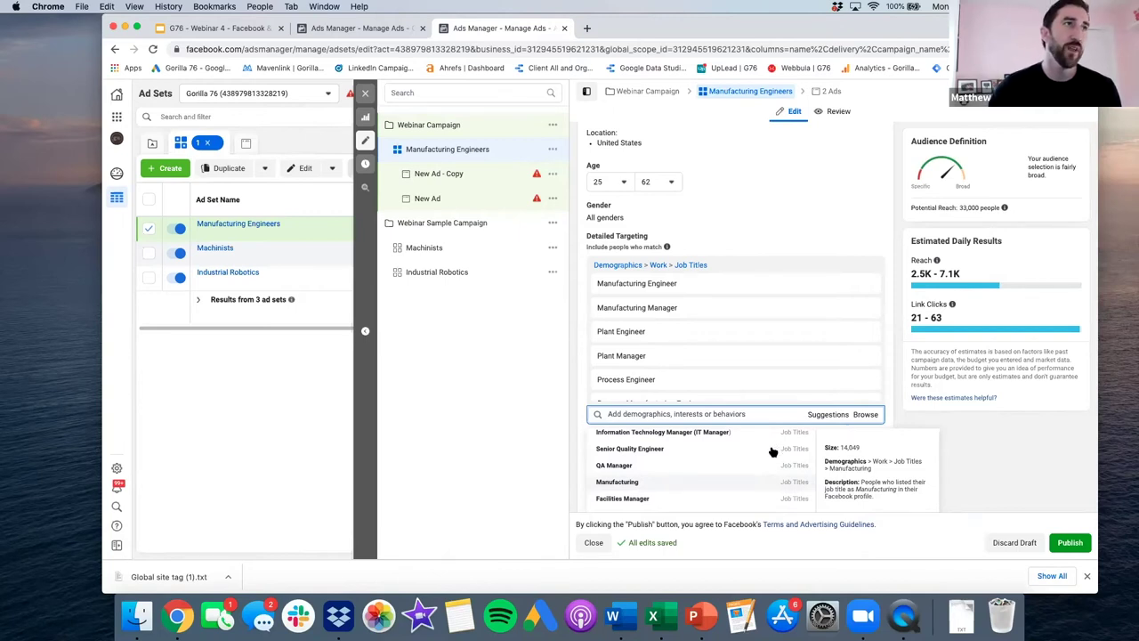
left_click(790, 488)
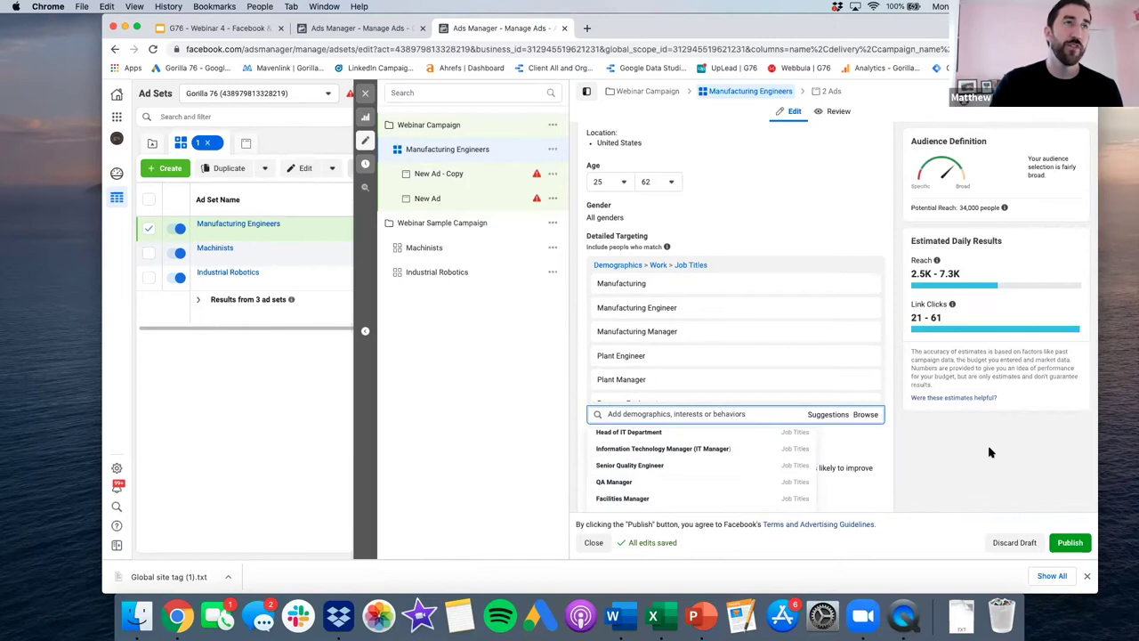
left_click(990, 452)
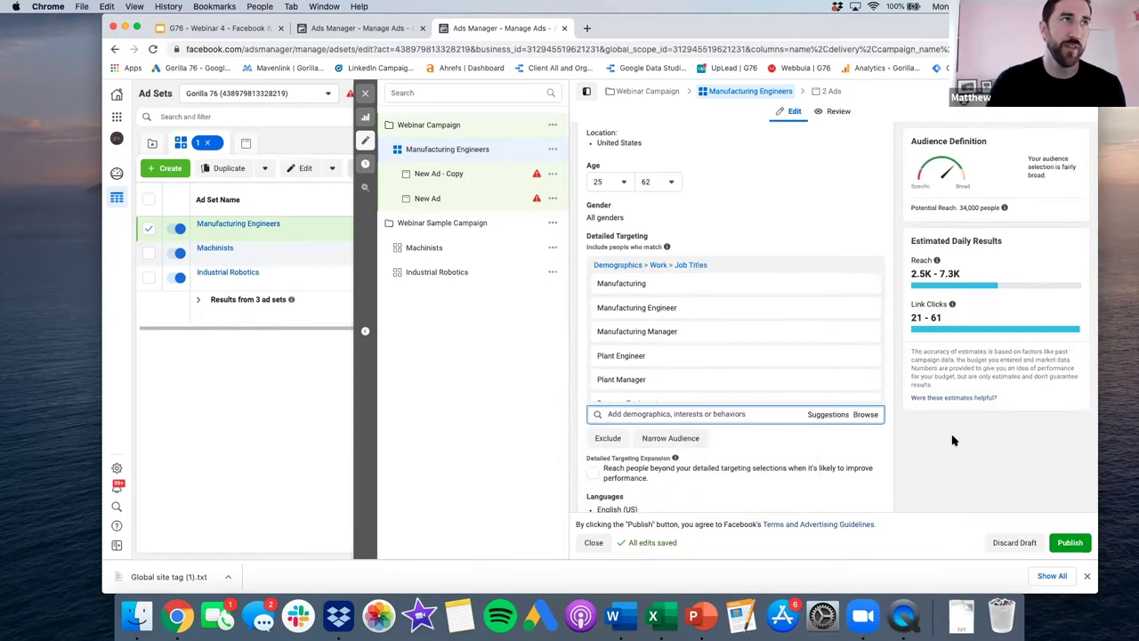
Step: Switch detailed targeting expansion on and off to compare the audience estimates, leaving it disabled
scroll(762, 397, "down", 2)
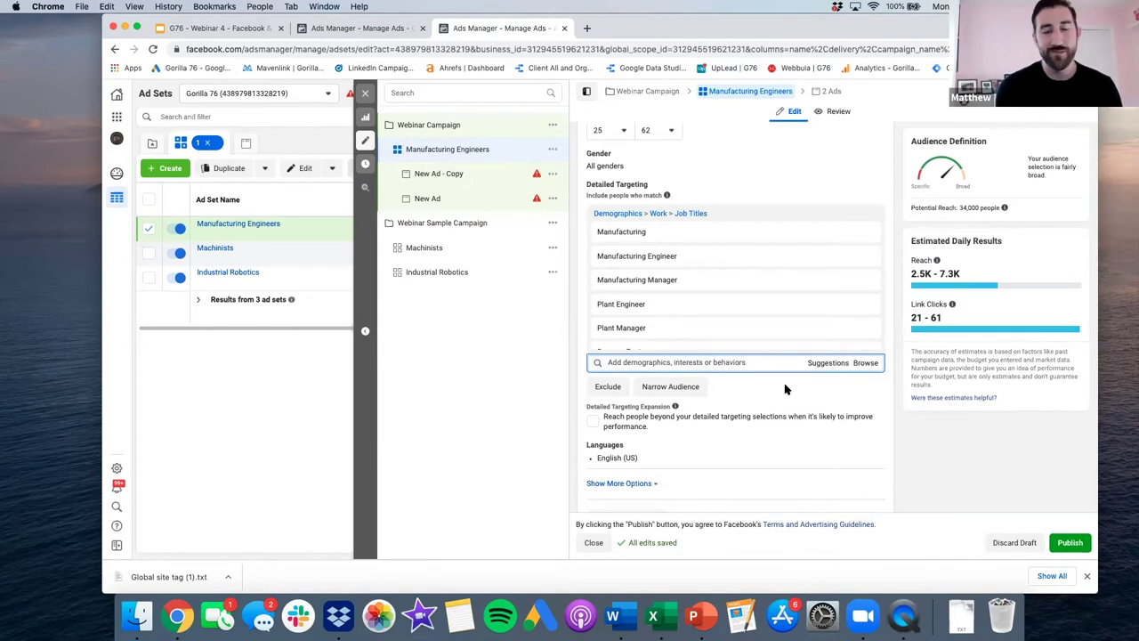
left_click(594, 421)
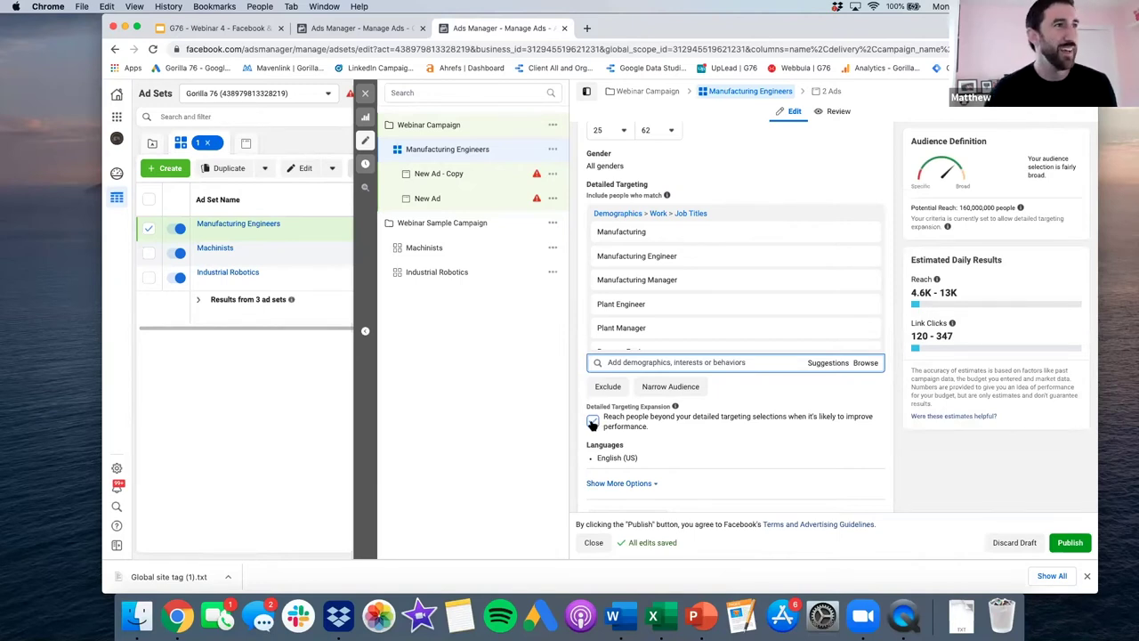
left_click(592, 422)
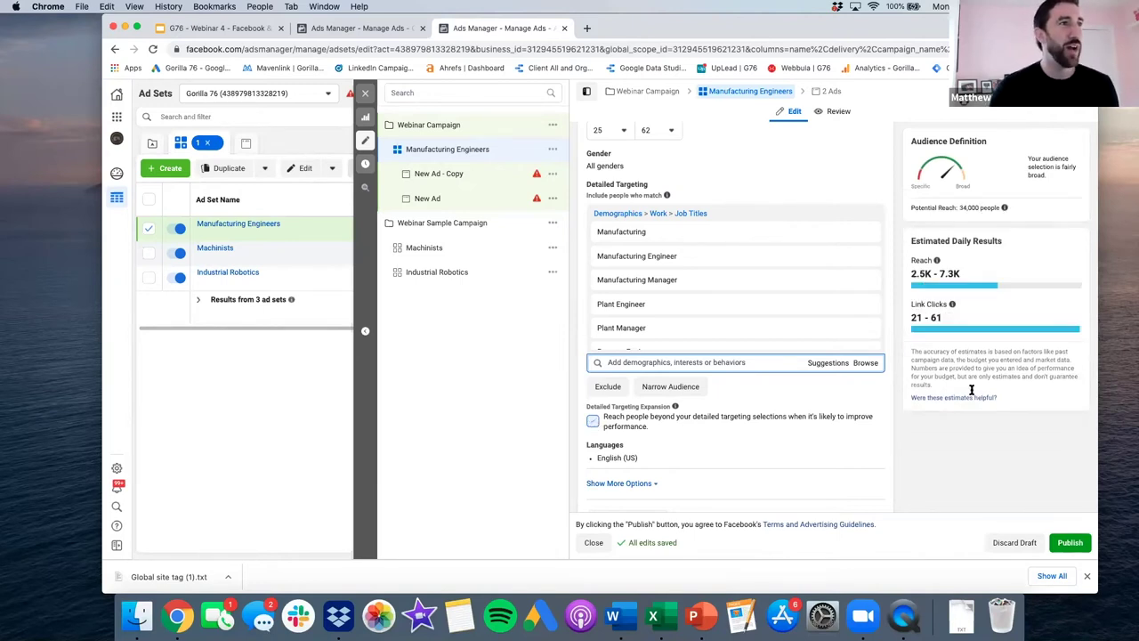
left_click(592, 422)
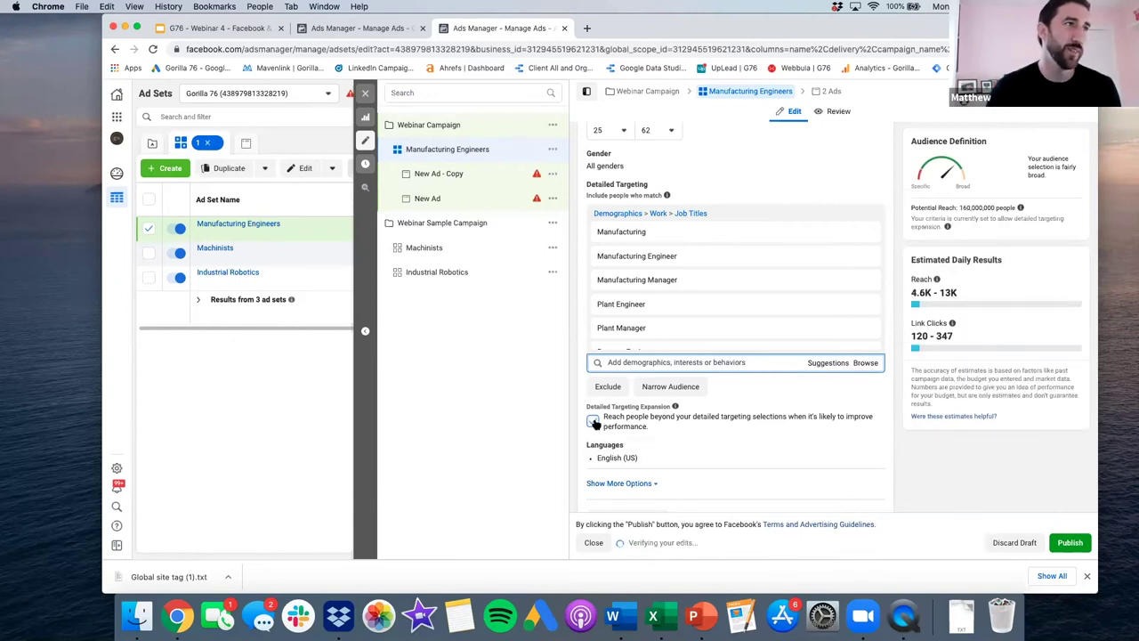
left_click(594, 421)
Step: Narrow the ad set's audience to people who must also match the Metalworking interest
scroll(667, 343, "down", 1)
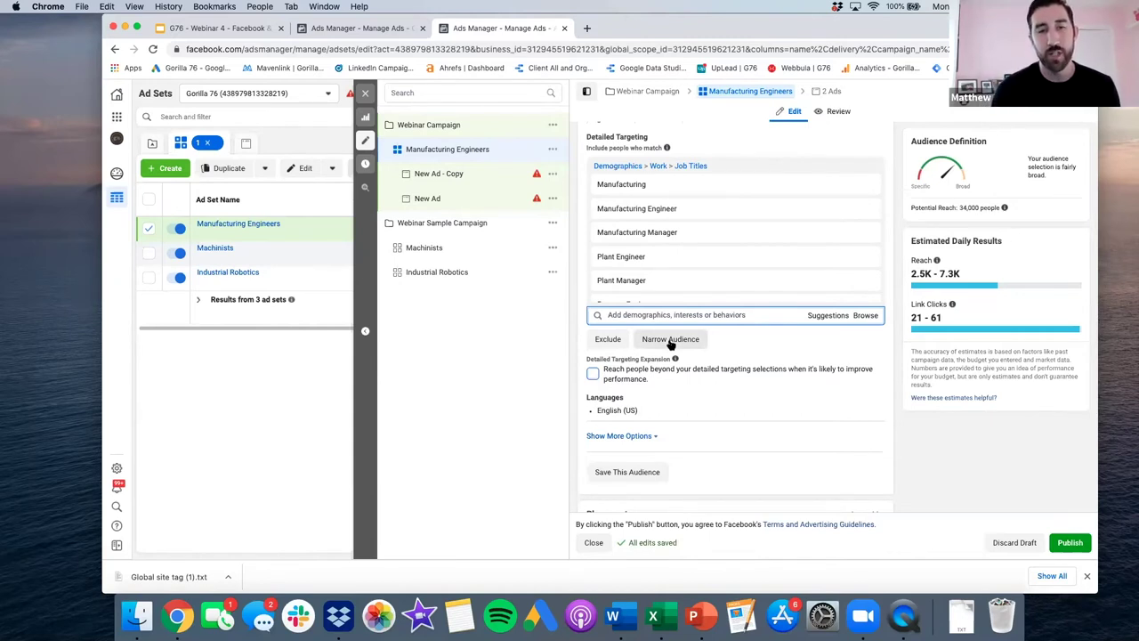
left_click(670, 341)
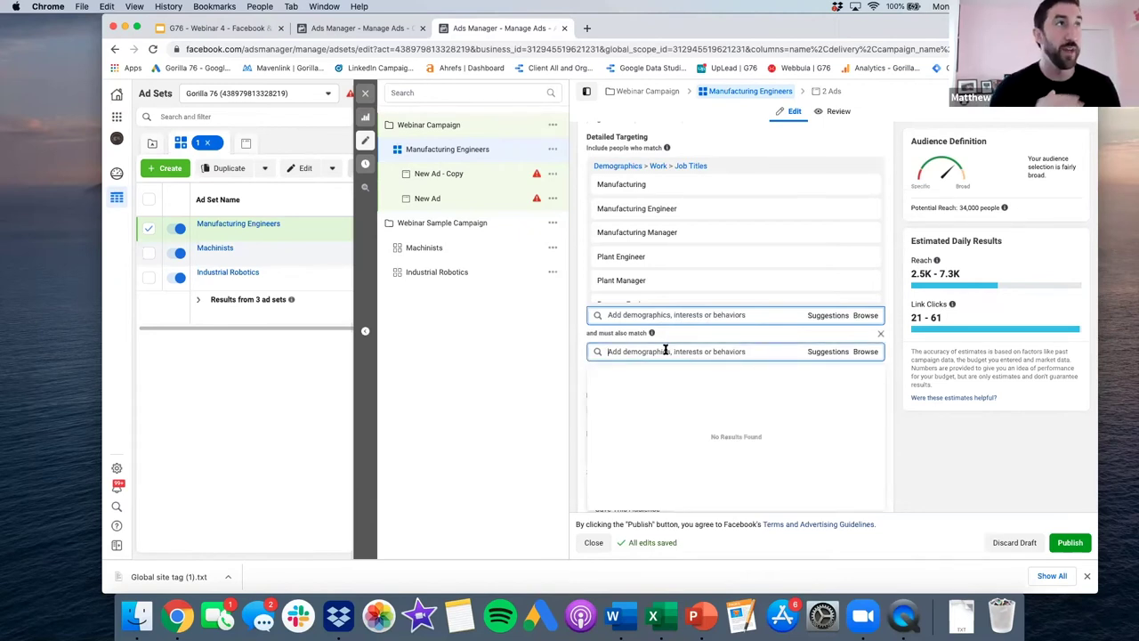
type("metal")
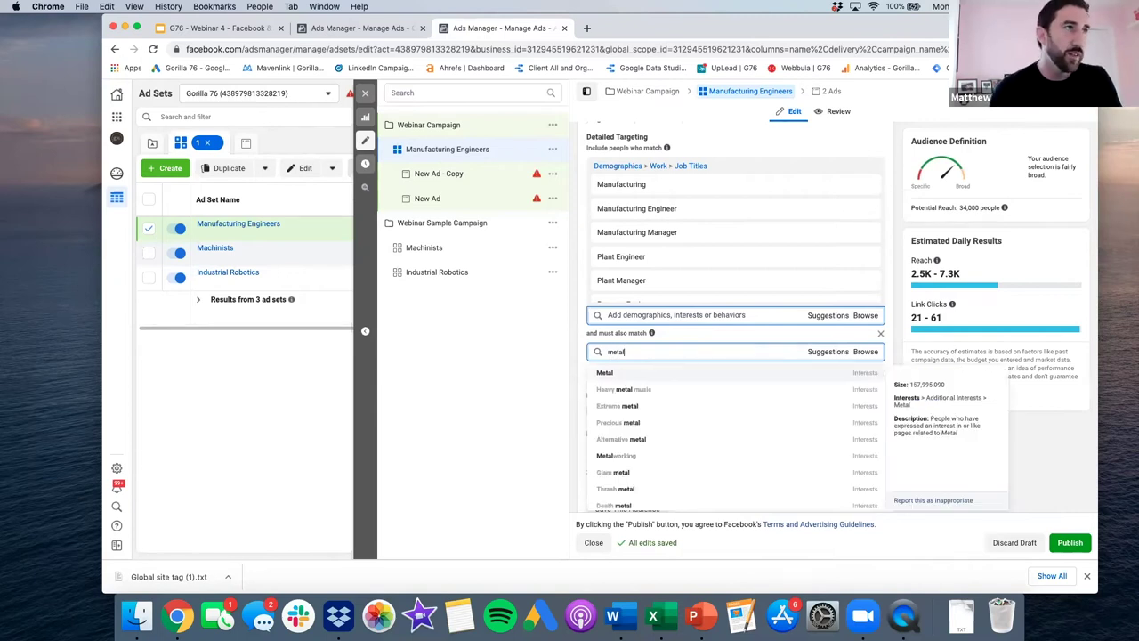
type("working")
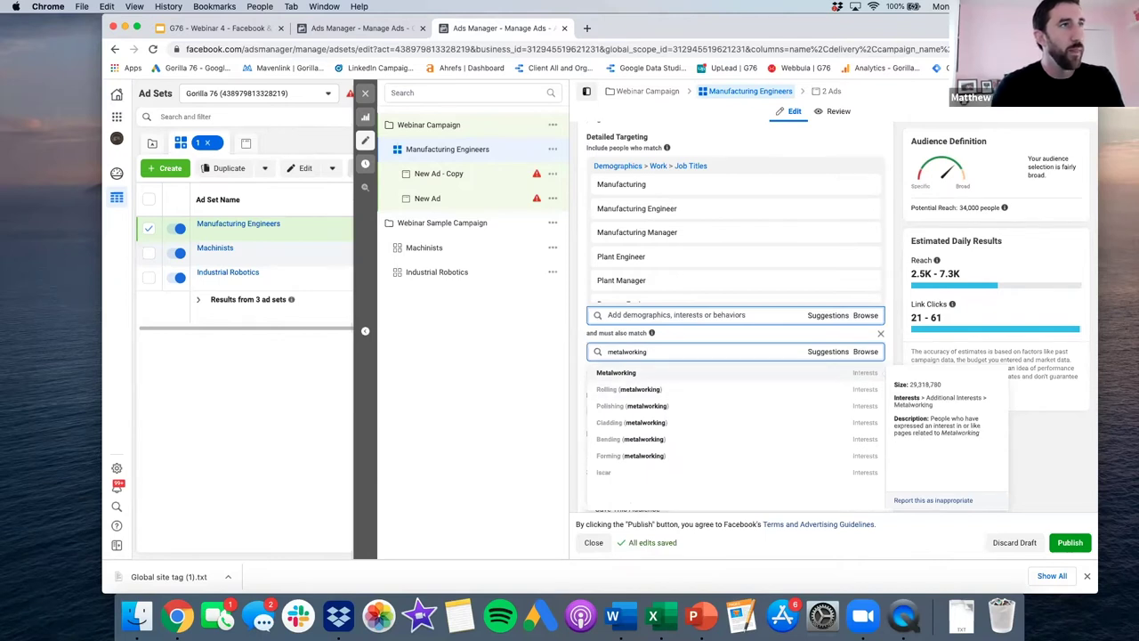
key("Return")
scroll(766, 394, "down", 1)
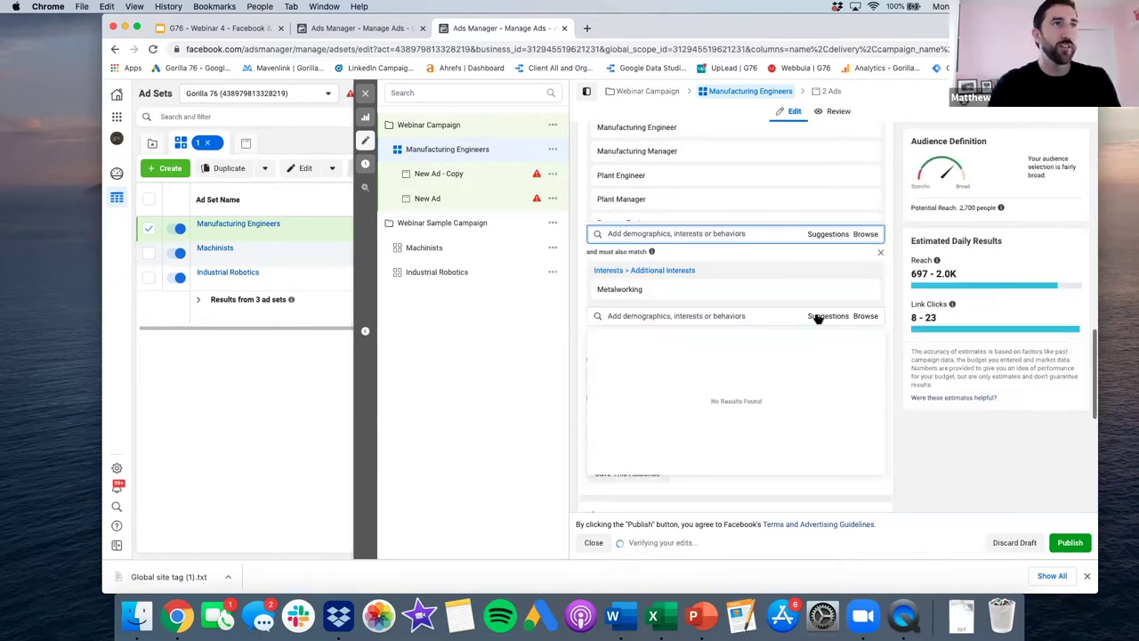
Step: Add the suggested interests Metal fabrication, Machining, Welding and Manufacturing to the audience's must-also-match criteria
left_click(817, 316)
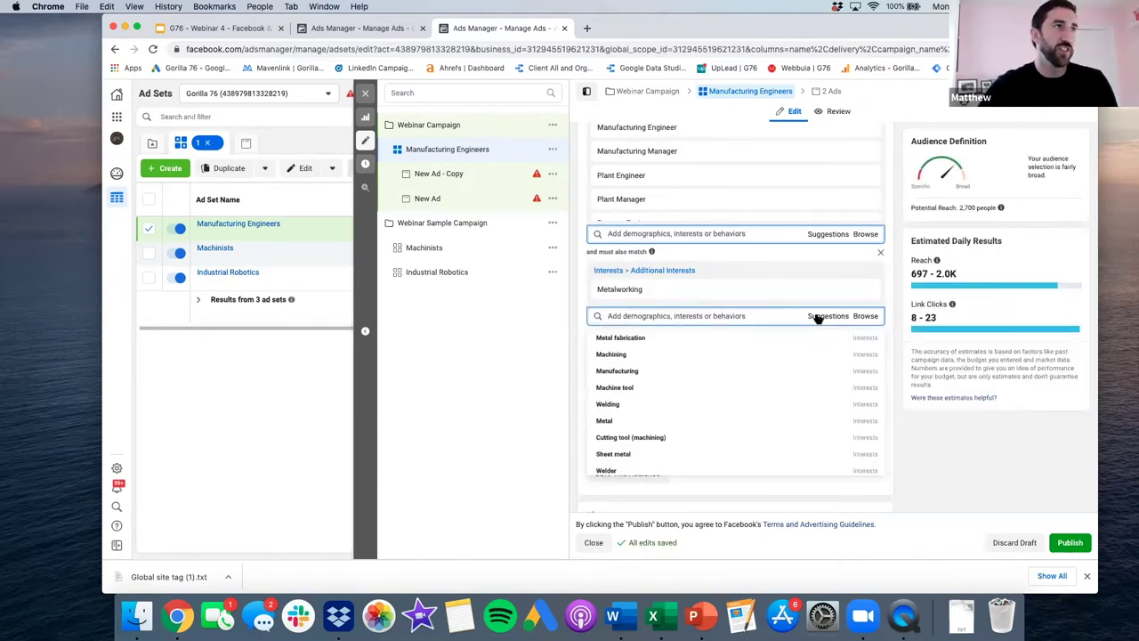
left_click(738, 342)
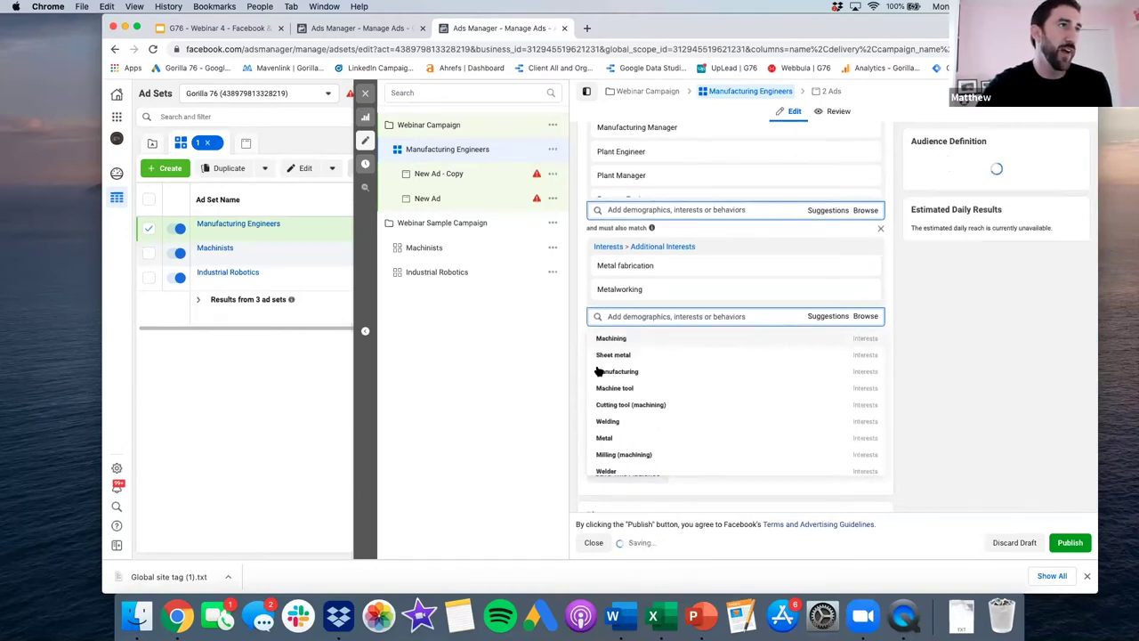
key("Return")
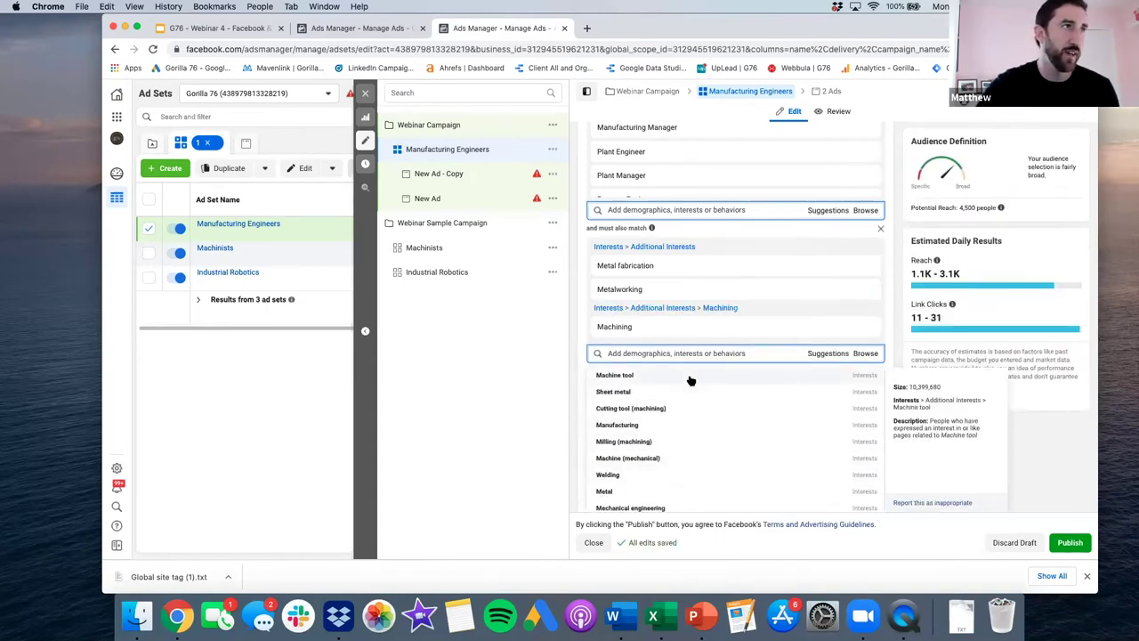
scroll(632, 437, "down", 1)
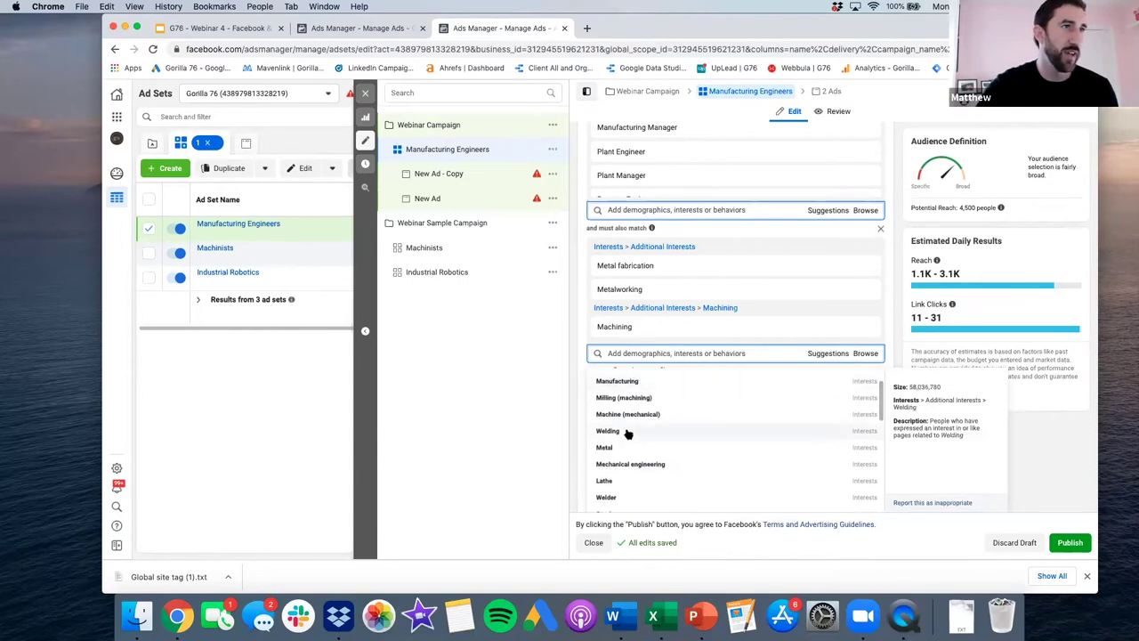
left_click(627, 433)
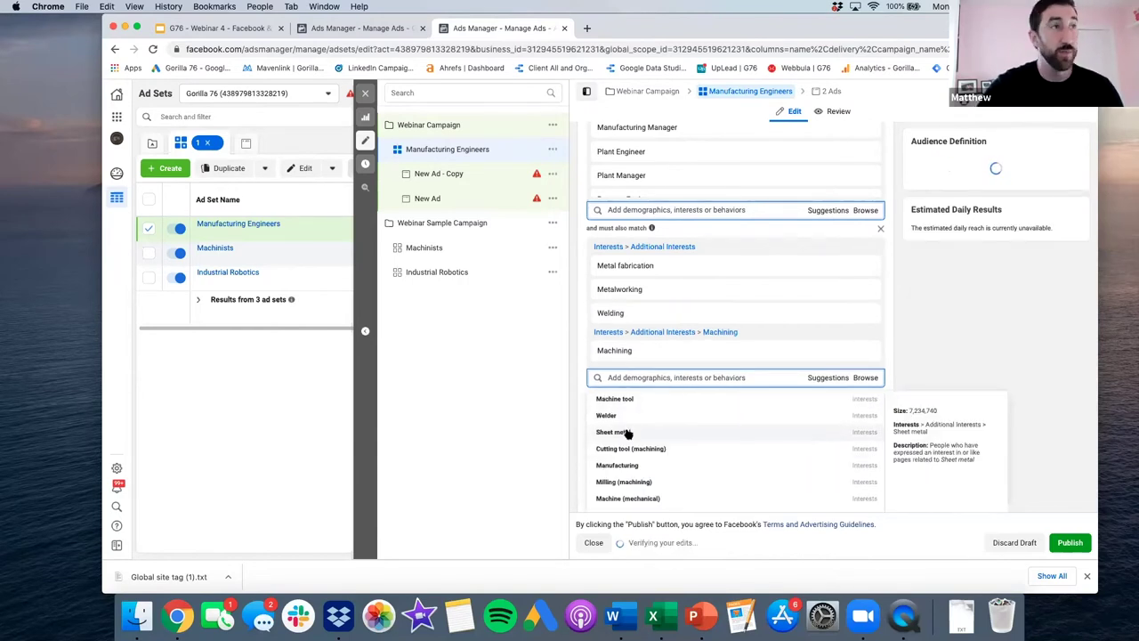
scroll(623, 452, "down", 1)
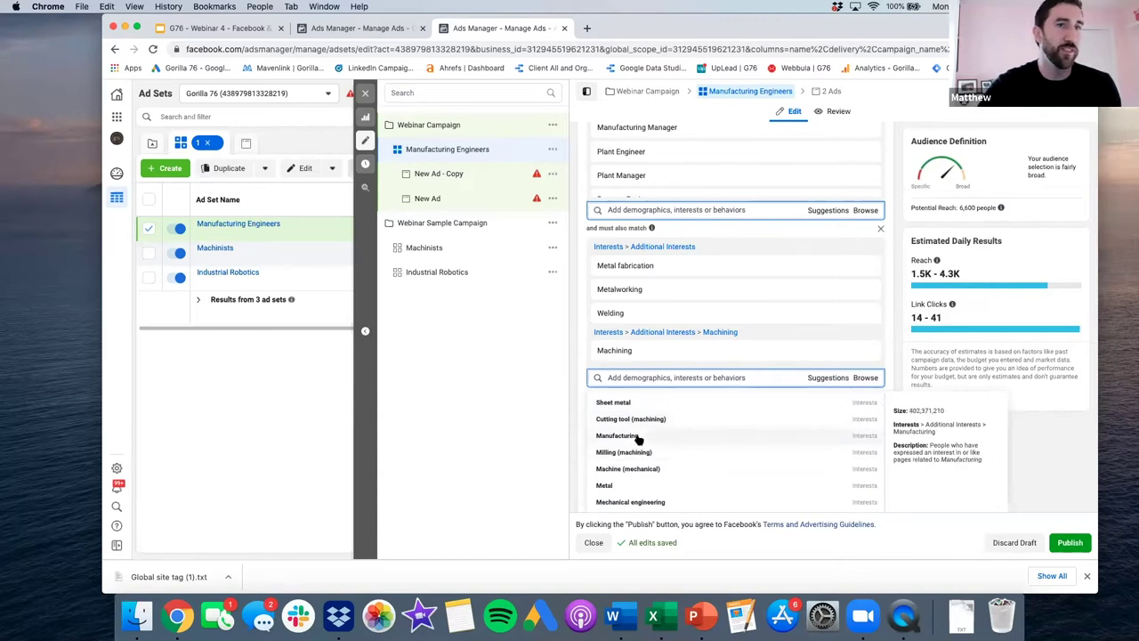
left_click(633, 436)
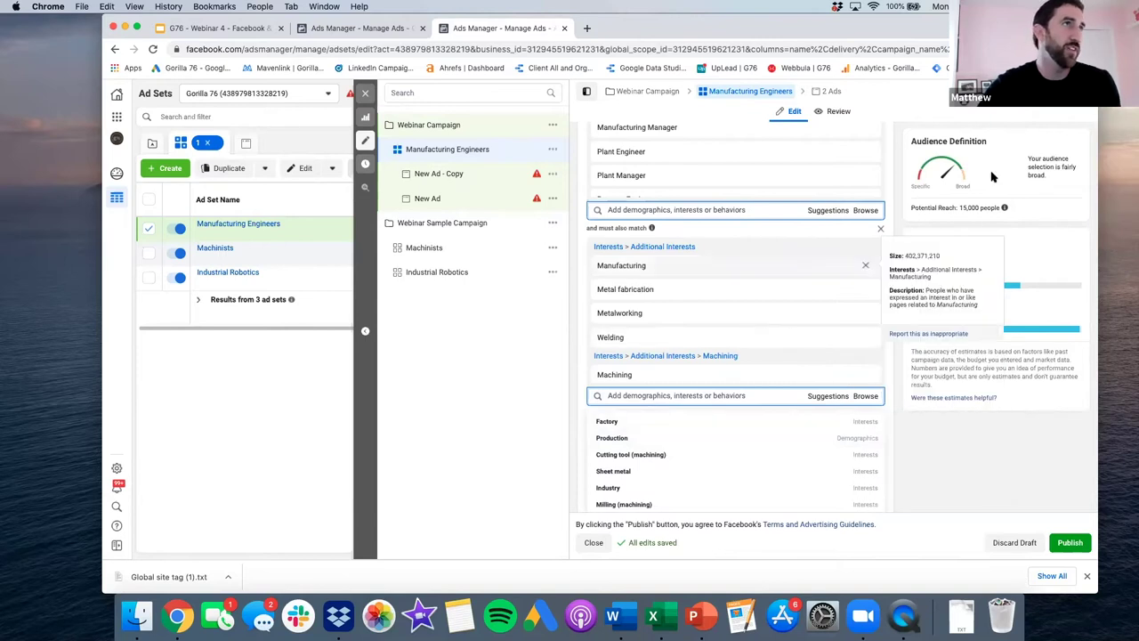
scroll(746, 338, "up", 2)
left_click(950, 454)
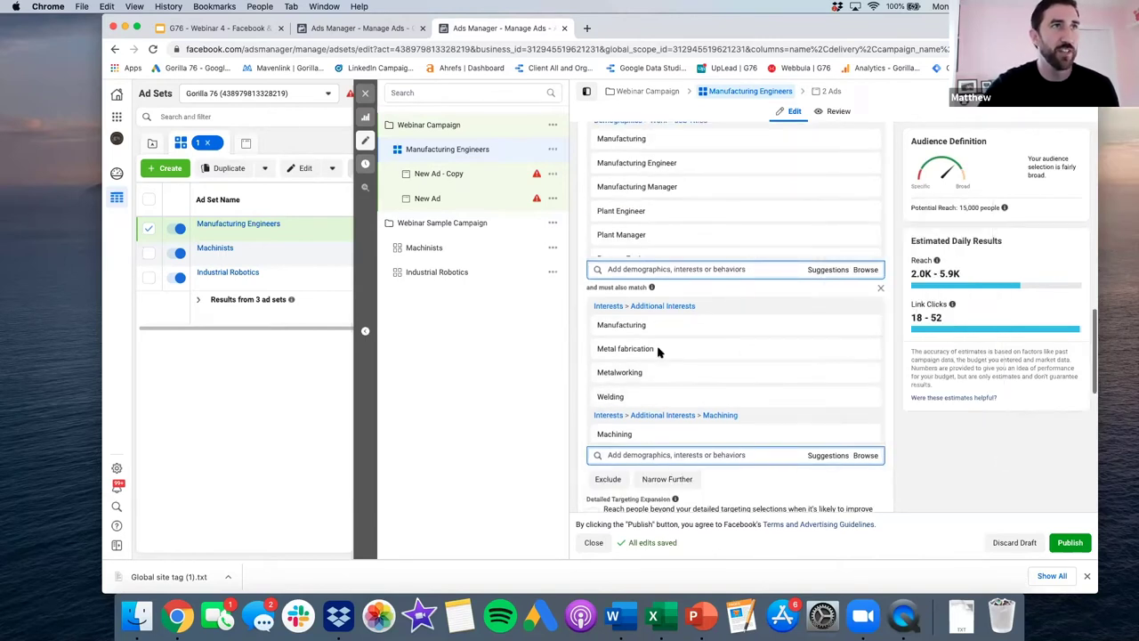
Step: Enable detailed targeting expansion for the narrowed audience
scroll(814, 463, "down", 3)
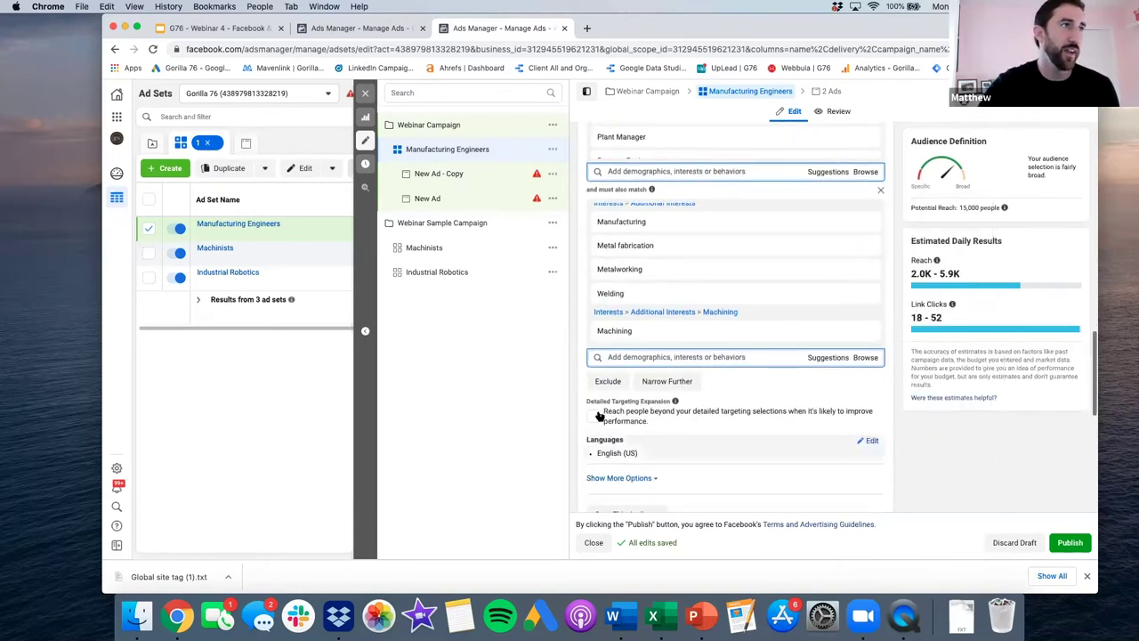
left_click(593, 416)
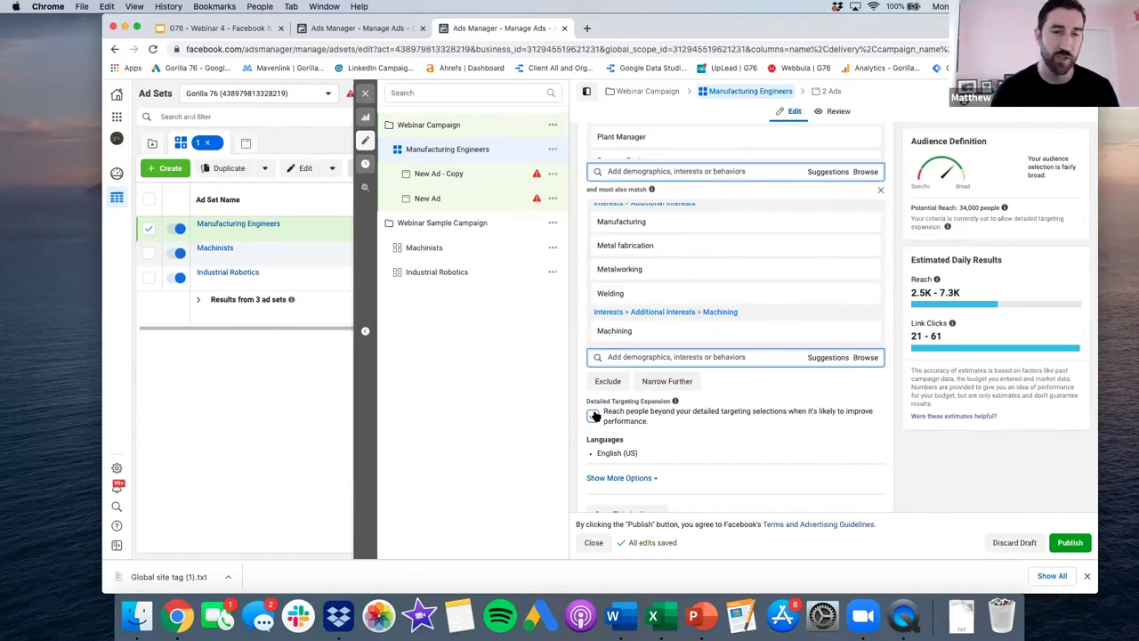
left_click(594, 415)
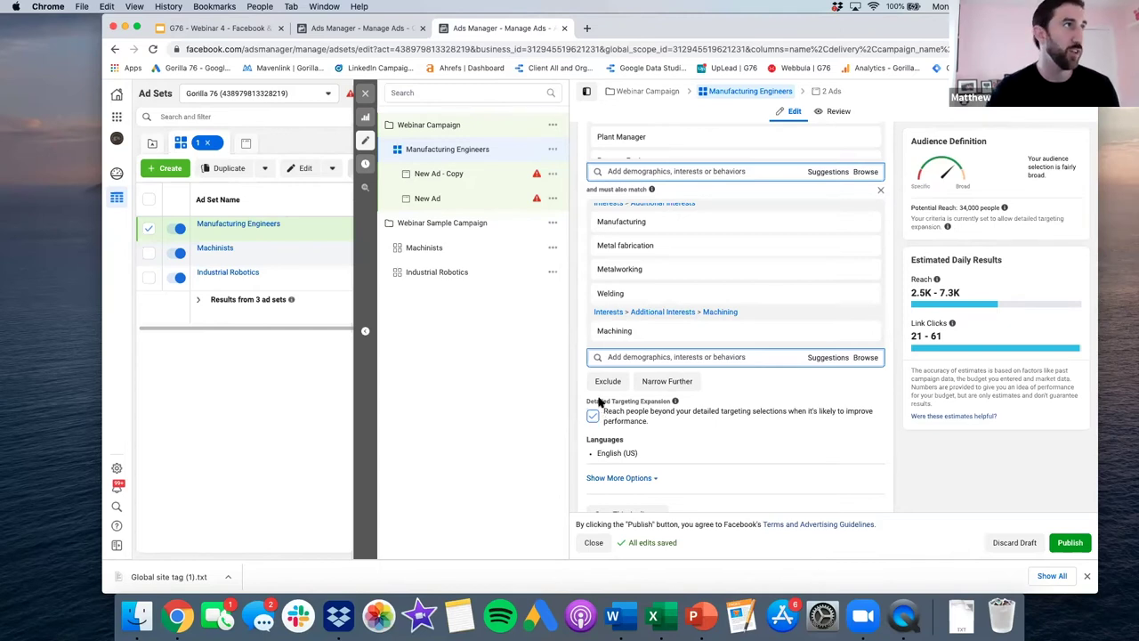
Step: Close the Manufacturing Engineers ad set editor, keeping its changes as a draft without discarding or publishing them
left_click(1012, 543)
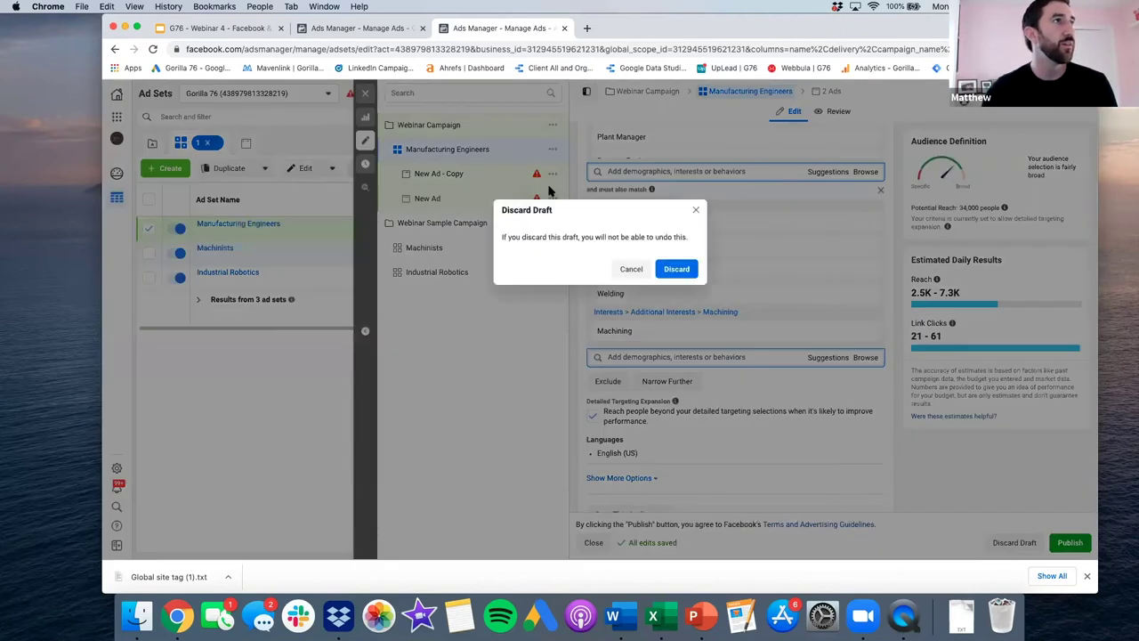
left_click(631, 268)
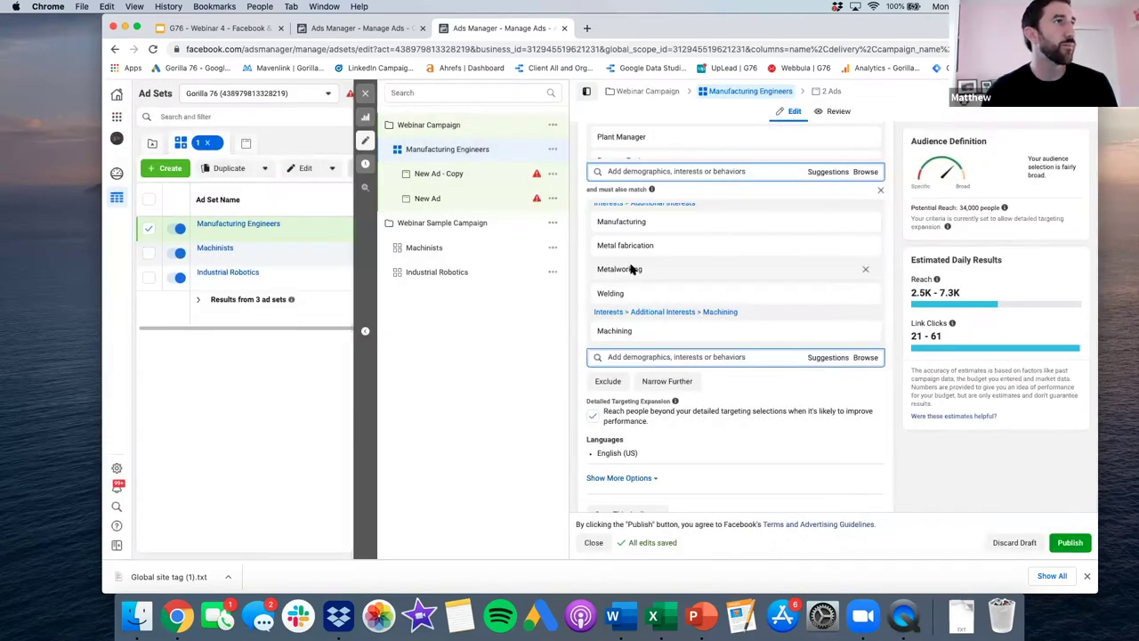
left_click(364, 92)
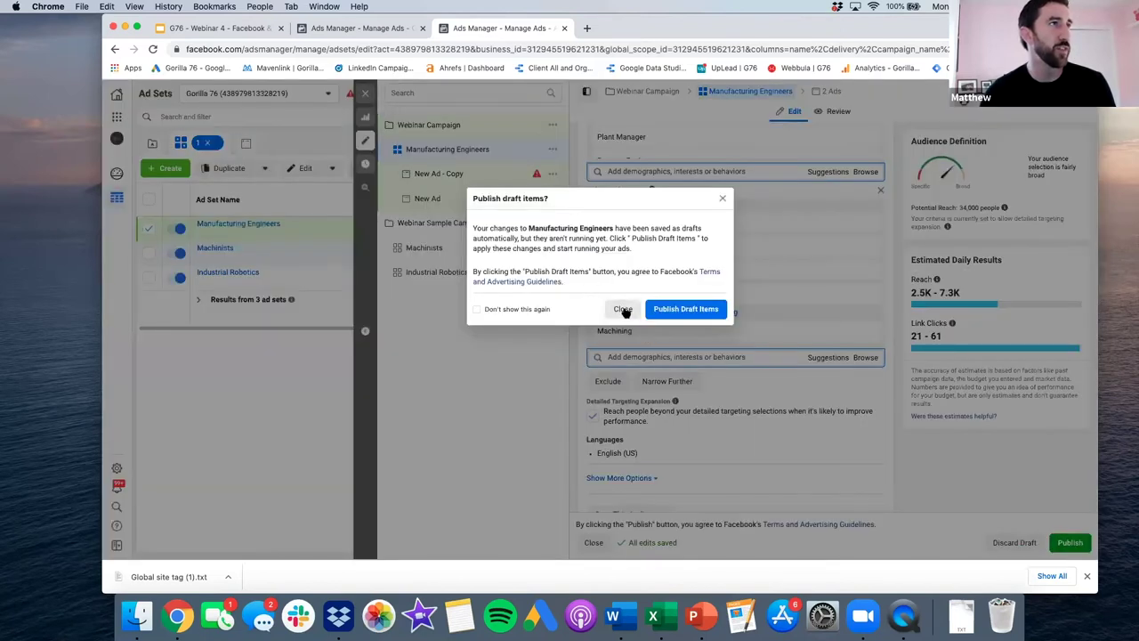
left_click(369, 418)
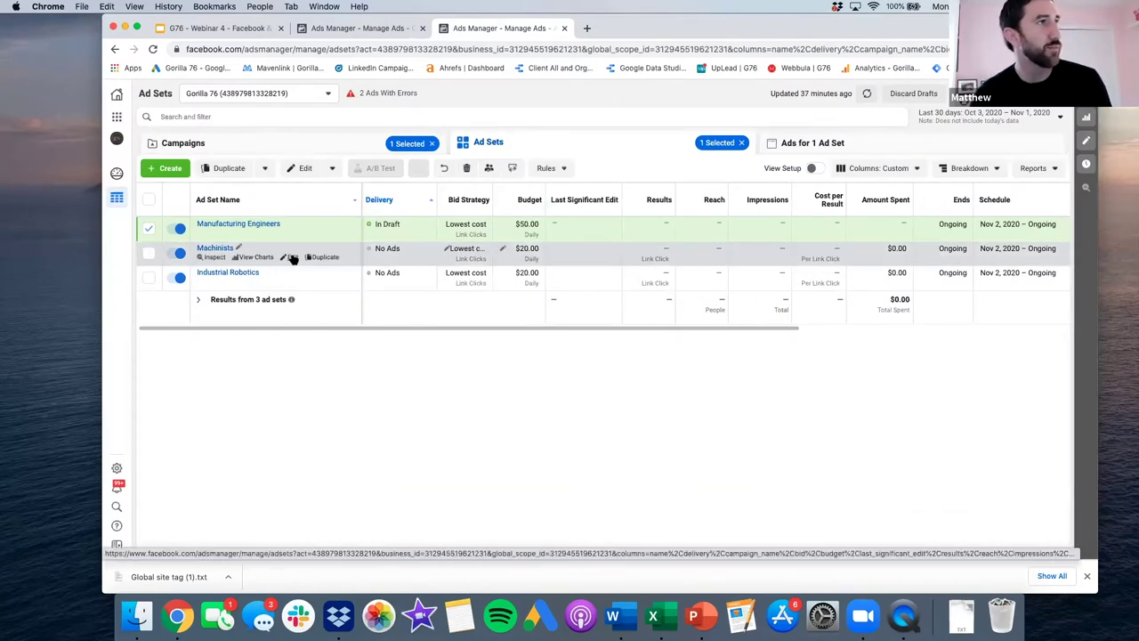
Step: Open the Machinists ad set for editing and review its budget, schedule and job-title targeting
left_click(293, 257)
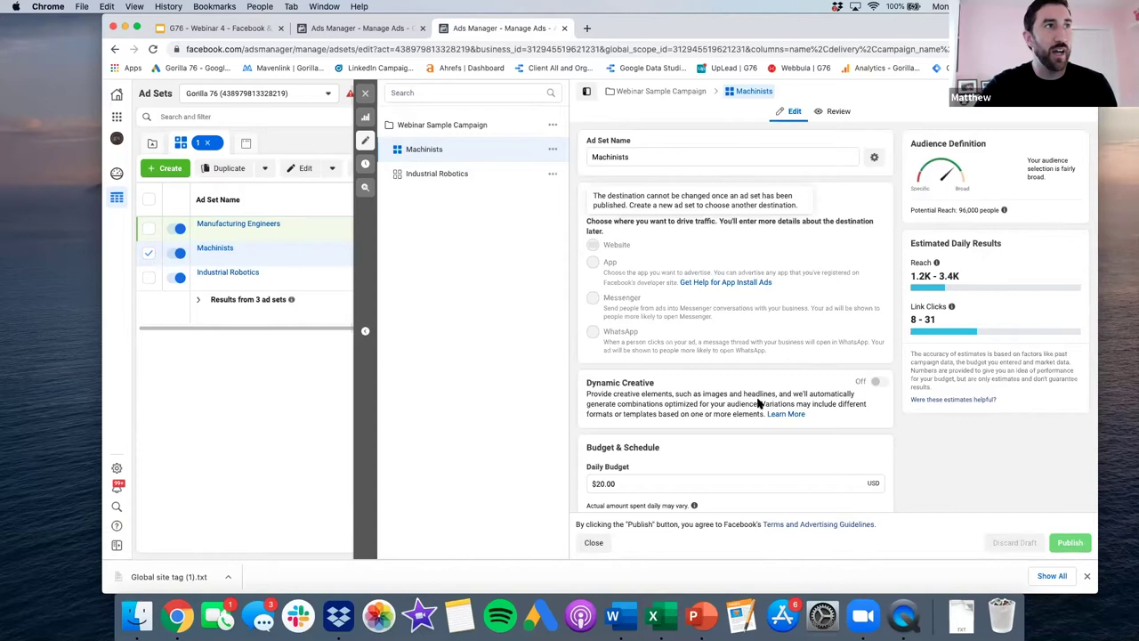
scroll(765, 400, "down", 5)
mouse_move(771, 386)
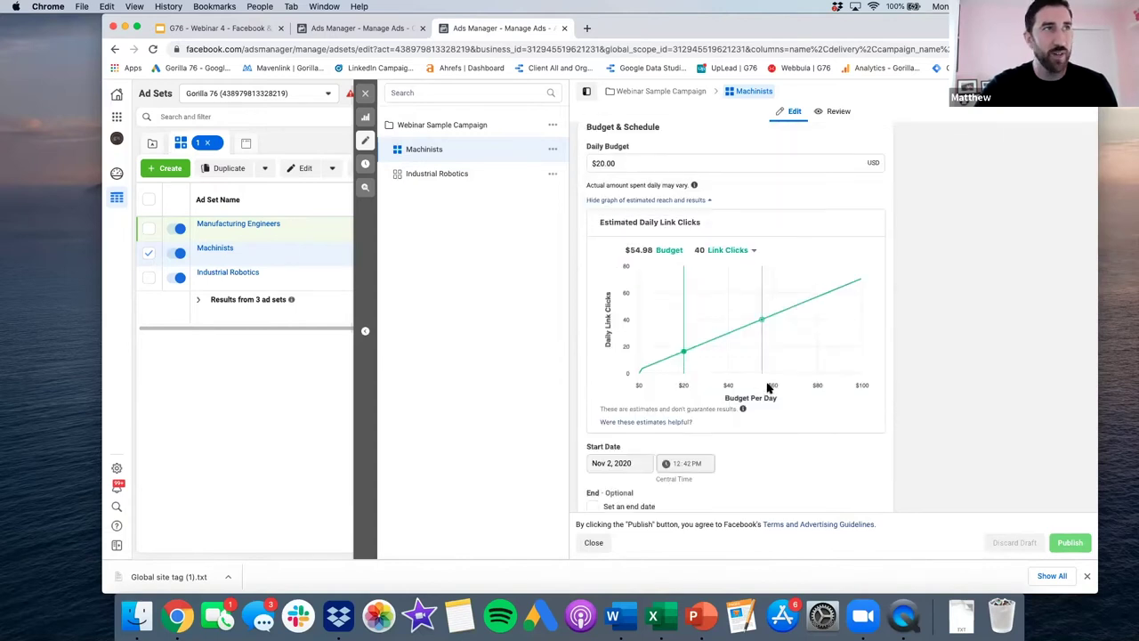
scroll(799, 397, "down", 2)
scroll(801, 397, "down", 2)
scroll(918, 452, "down", 2)
scroll(930, 441, "down", 6)
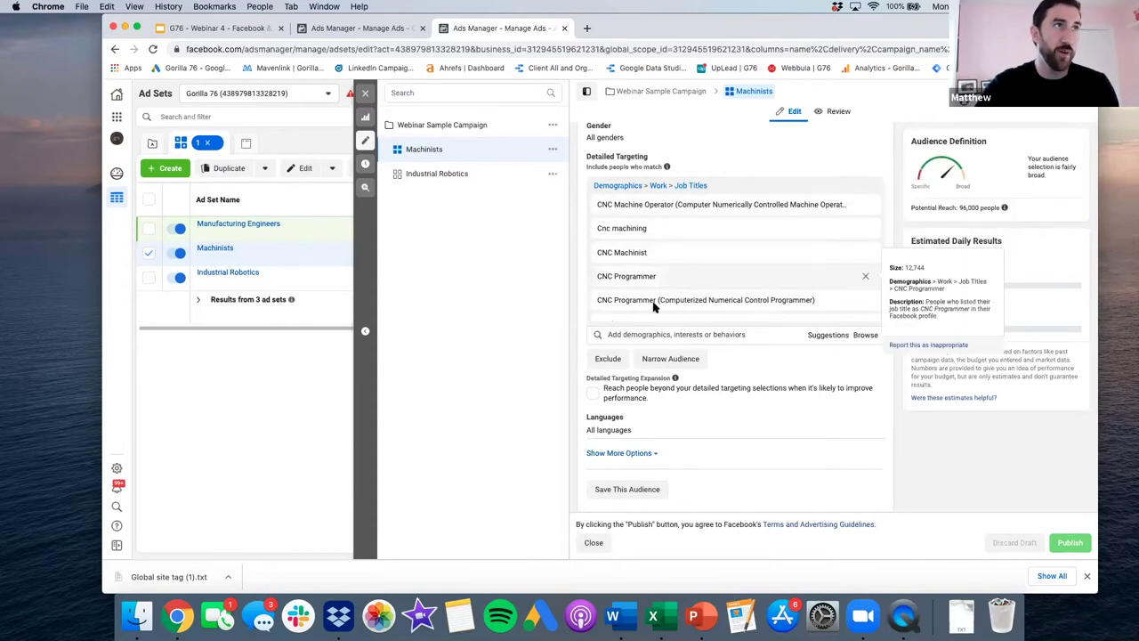
scroll(654, 306, "down", 2)
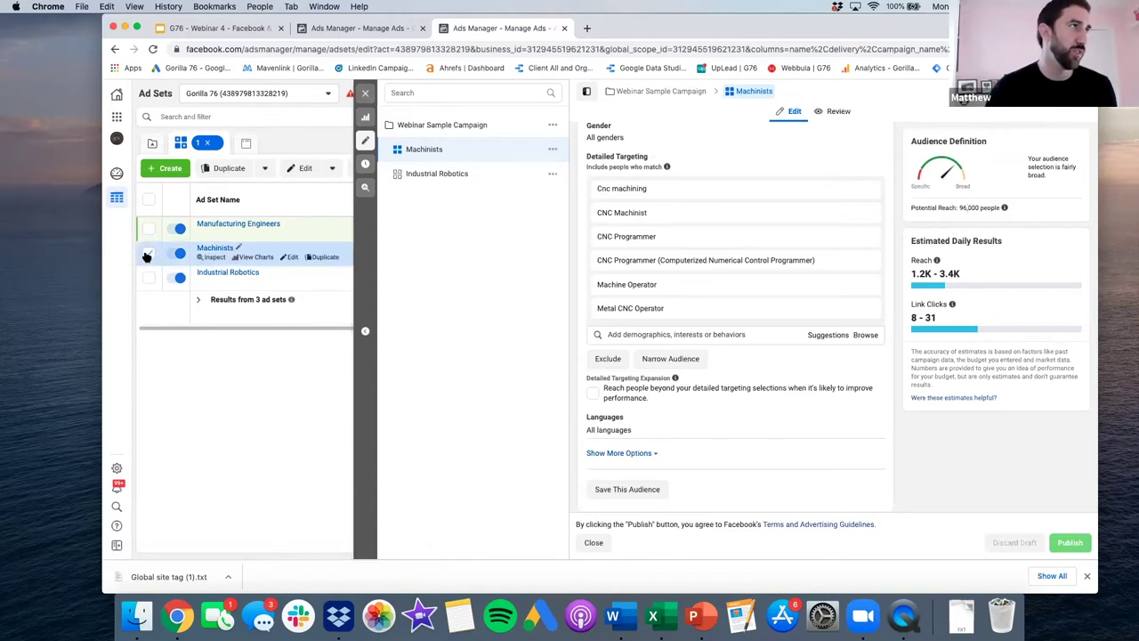
mouse_move(153, 253)
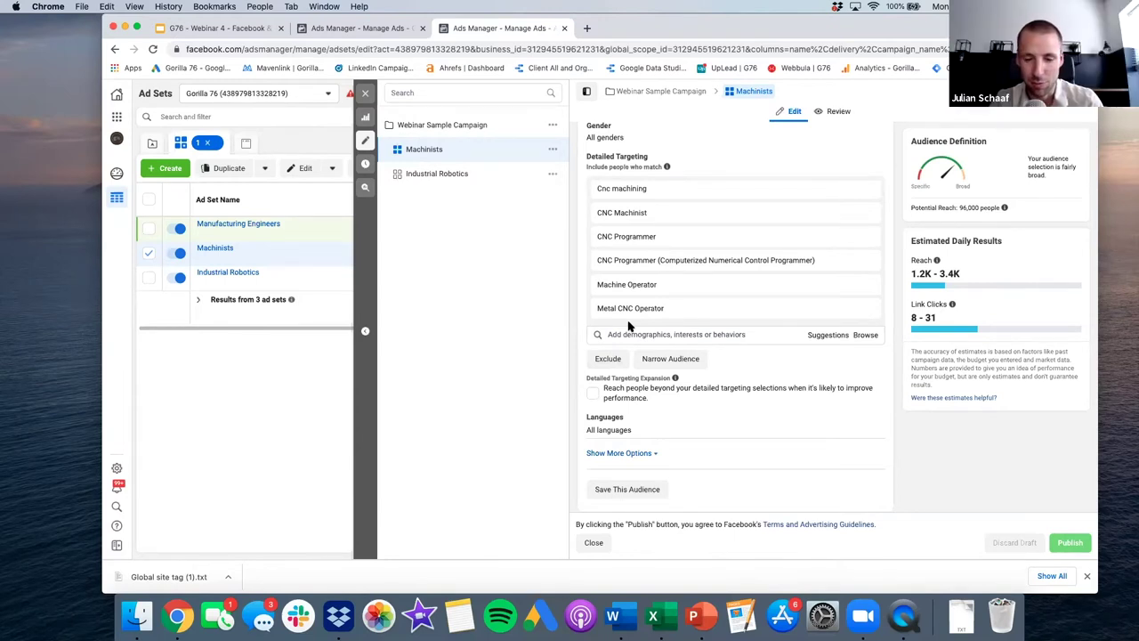
Step: Remove the CNC Machine Operator job title from the Machinists ad set's detailed targeting
scroll(658, 285, "up", 5)
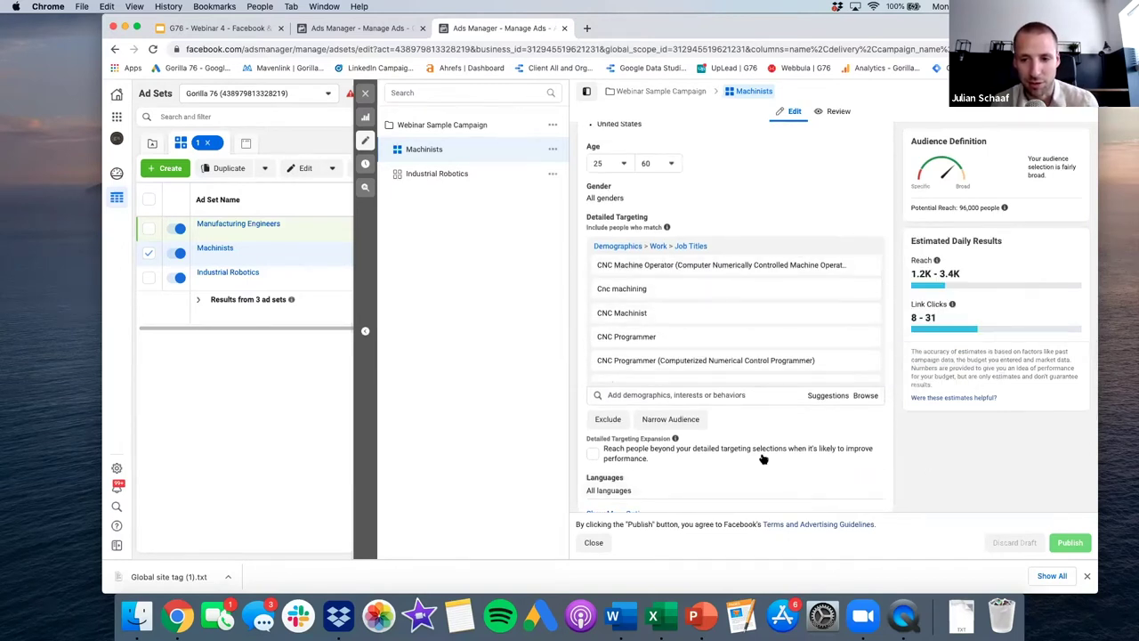
mouse_move(865, 265)
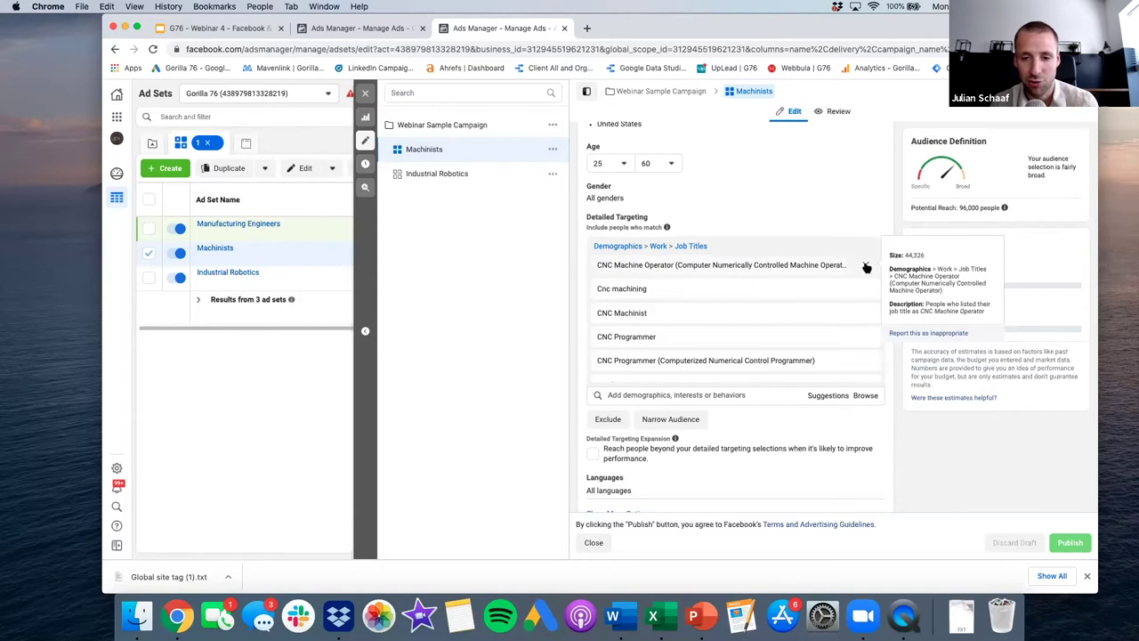
left_click(866, 265)
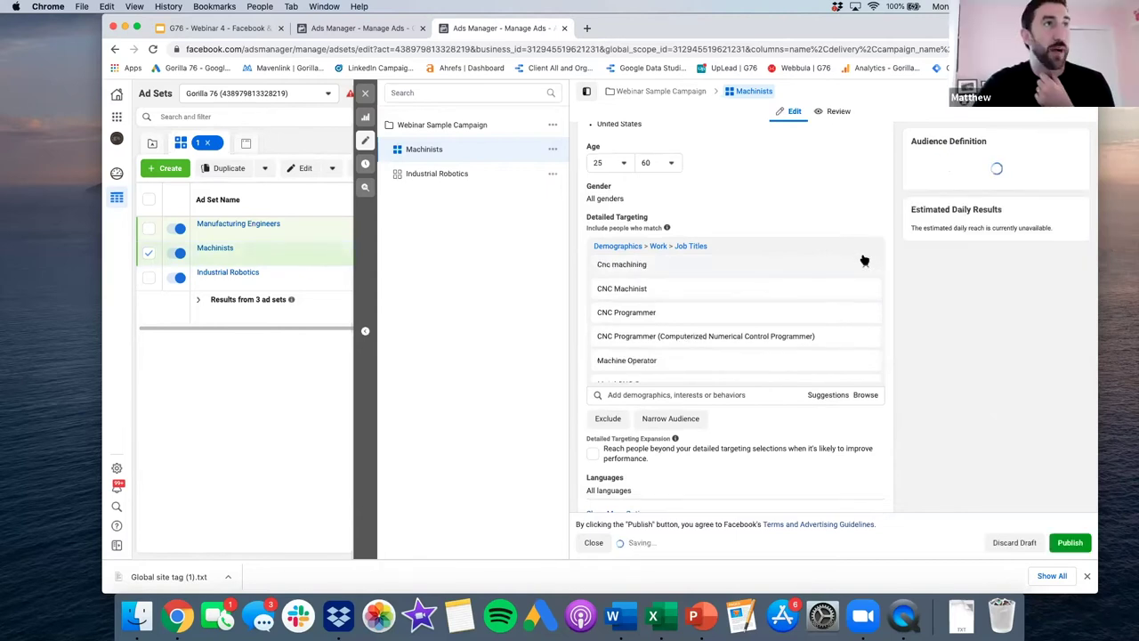
scroll(783, 338, "down", 1)
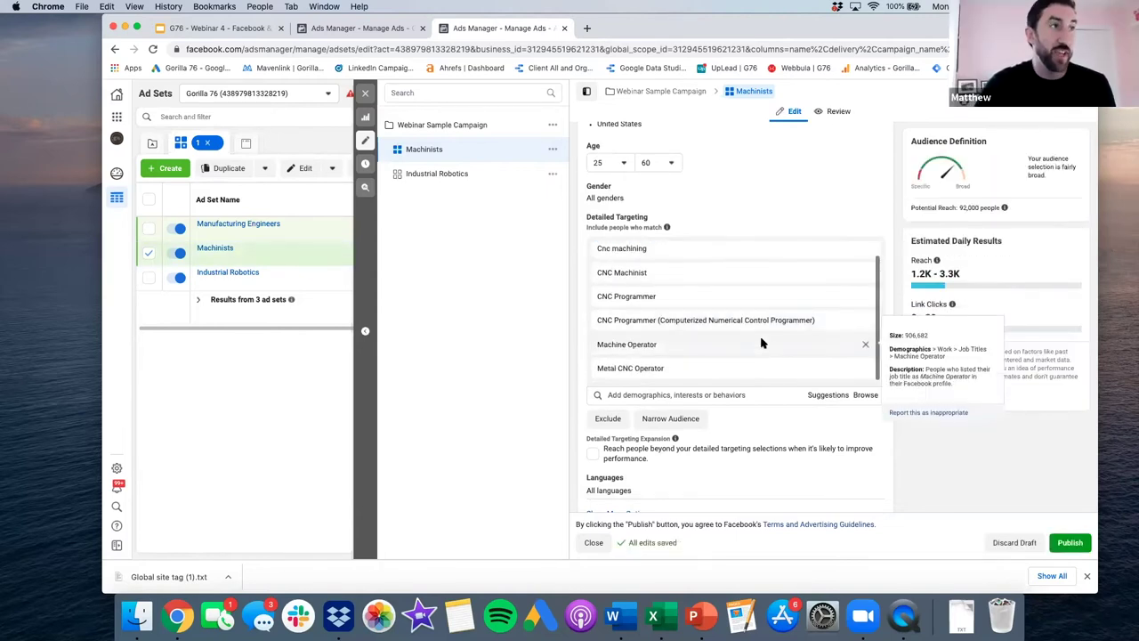
Step: Restrict the Machinists ad set's audience language to English (US)
scroll(721, 436, "down", 1)
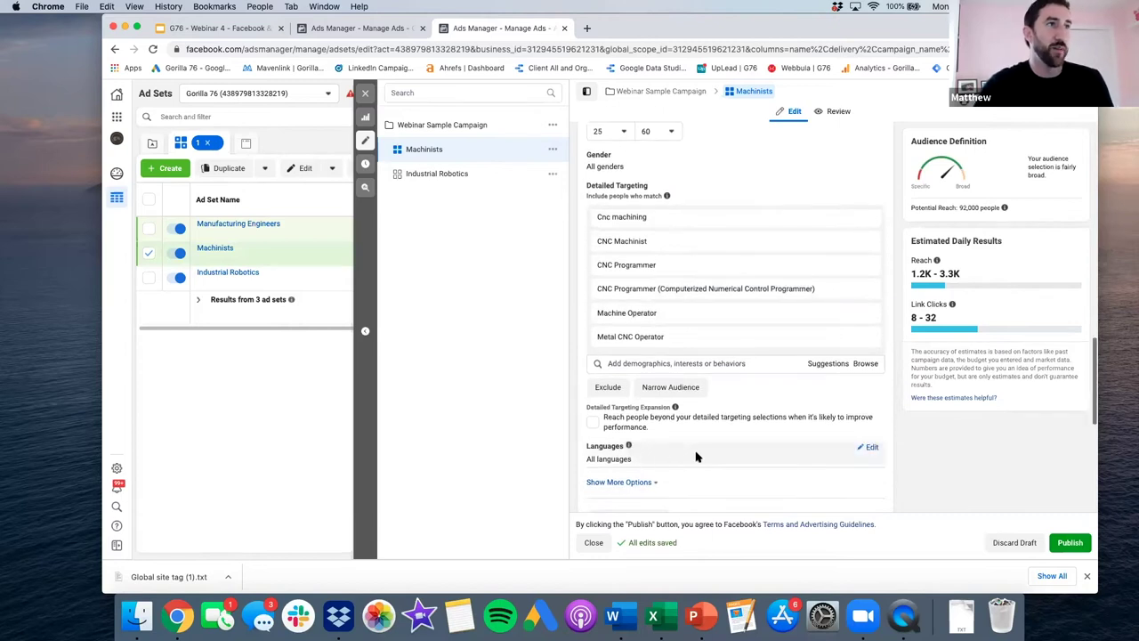
left_click(872, 449)
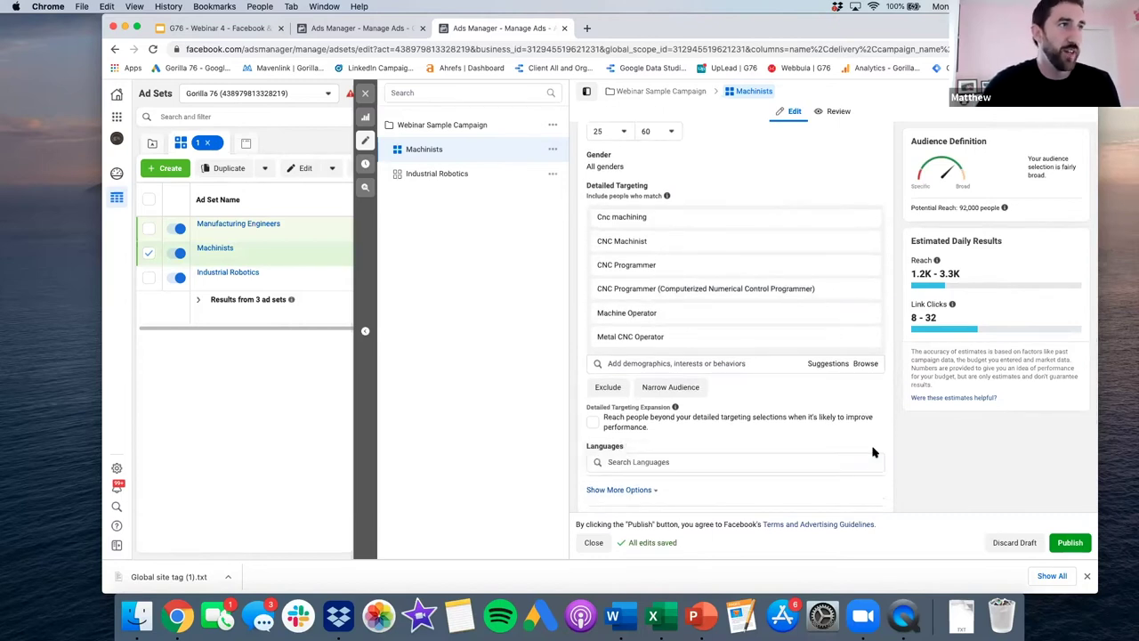
left_click(774, 461)
type("english")
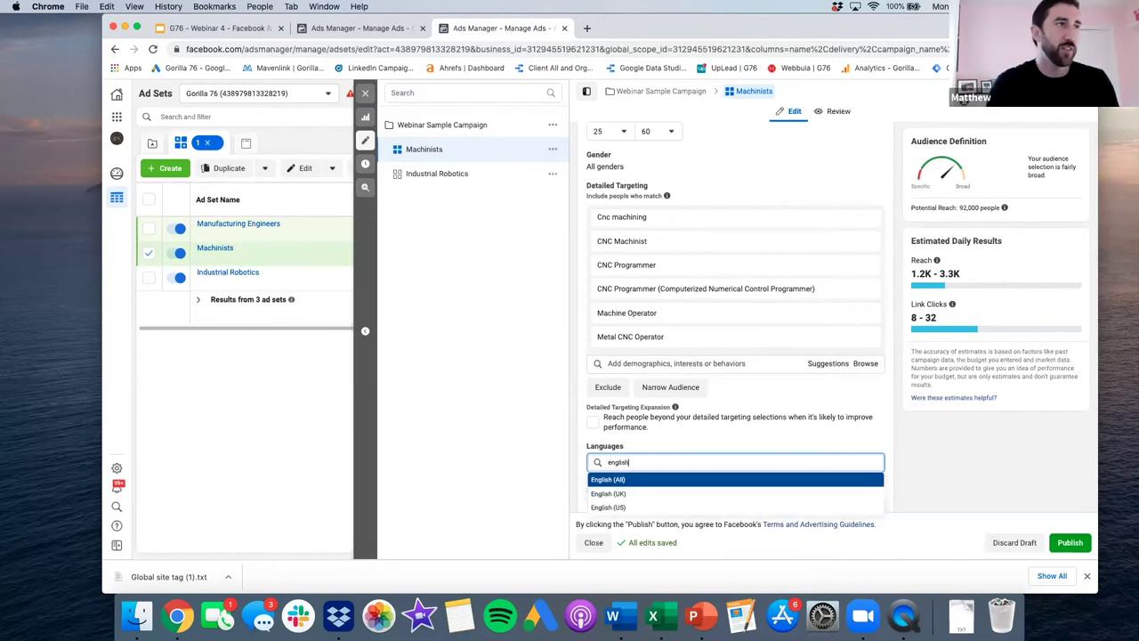
left_click(641, 508)
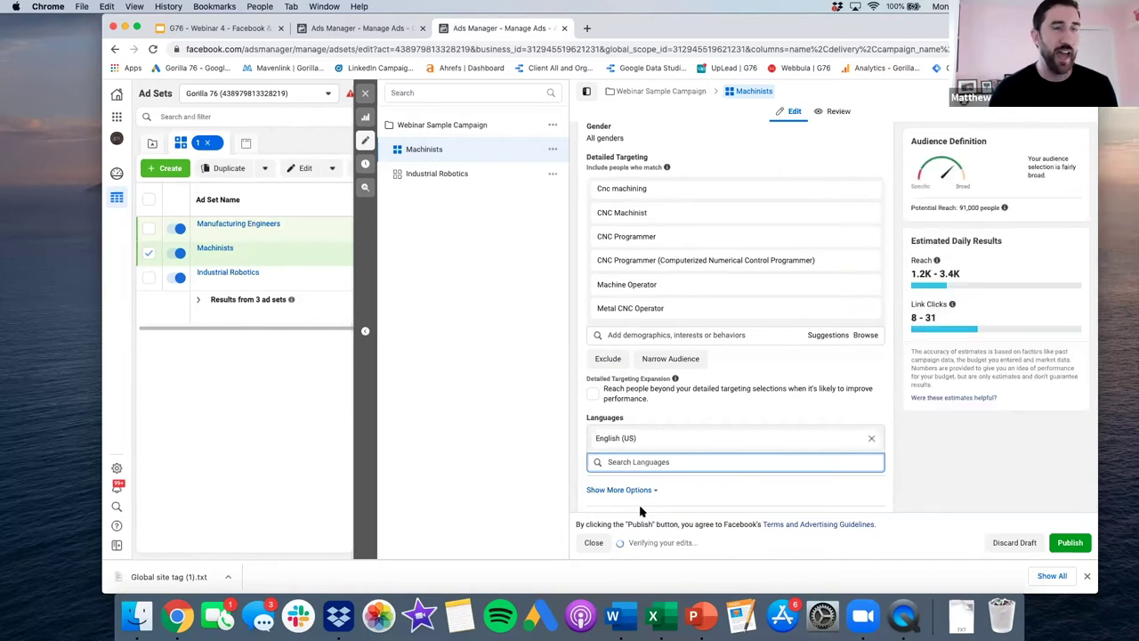
left_click(977, 440)
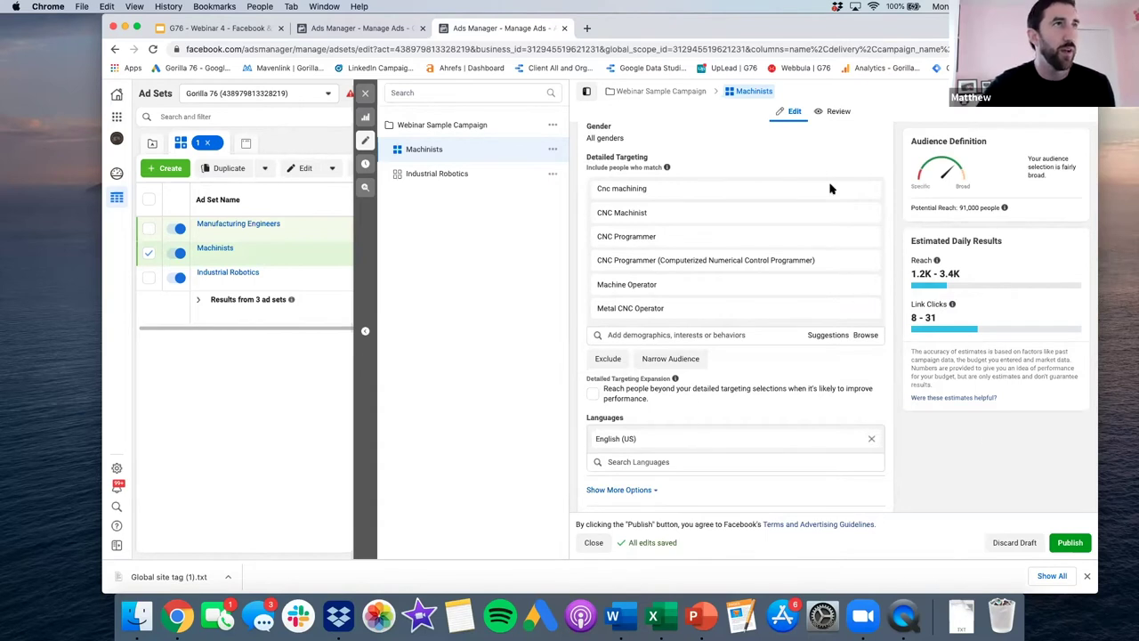
Step: Review the Machinists audience settings, and close the ad set editor, keeping the changes as a draft without publishing them
mouse_move(866, 193)
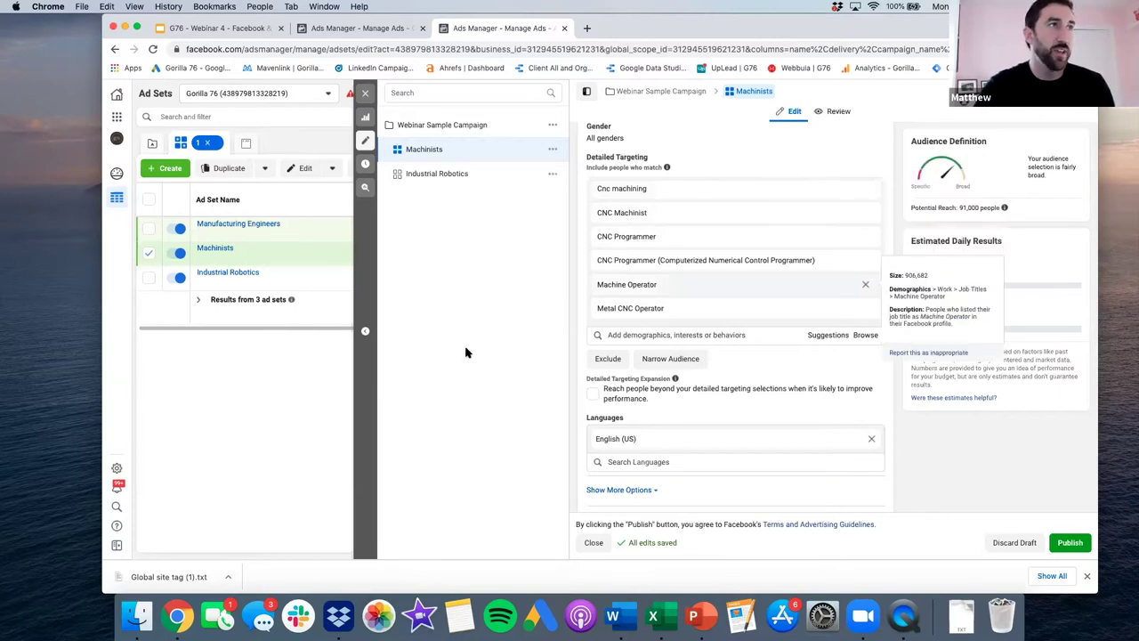
scroll(579, 276, "up", 3)
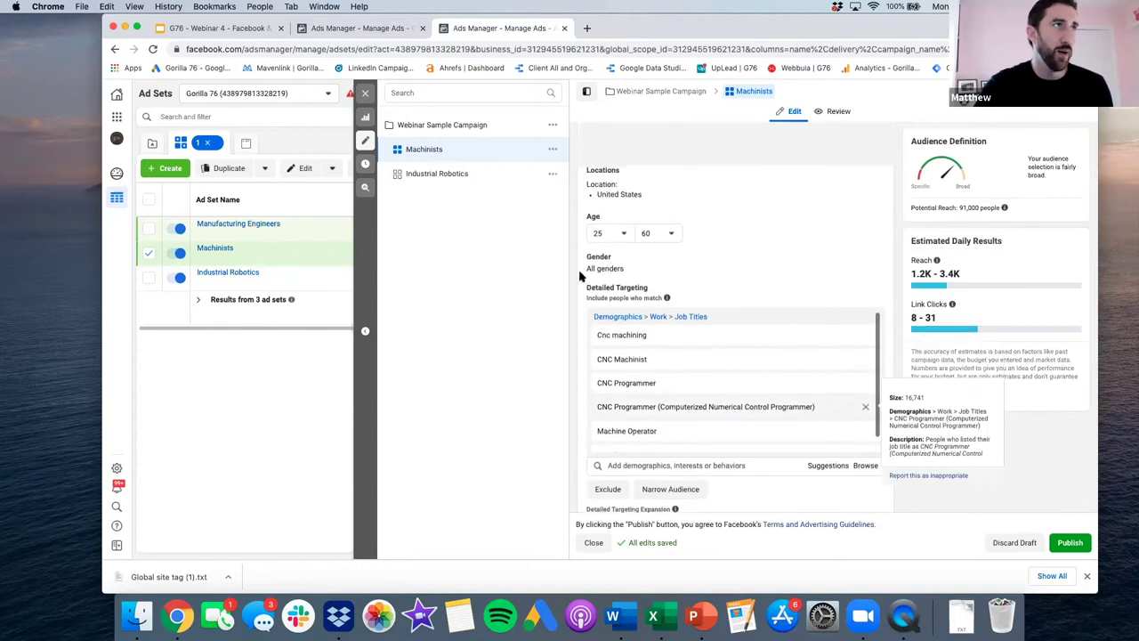
scroll(579, 276, "up", 2)
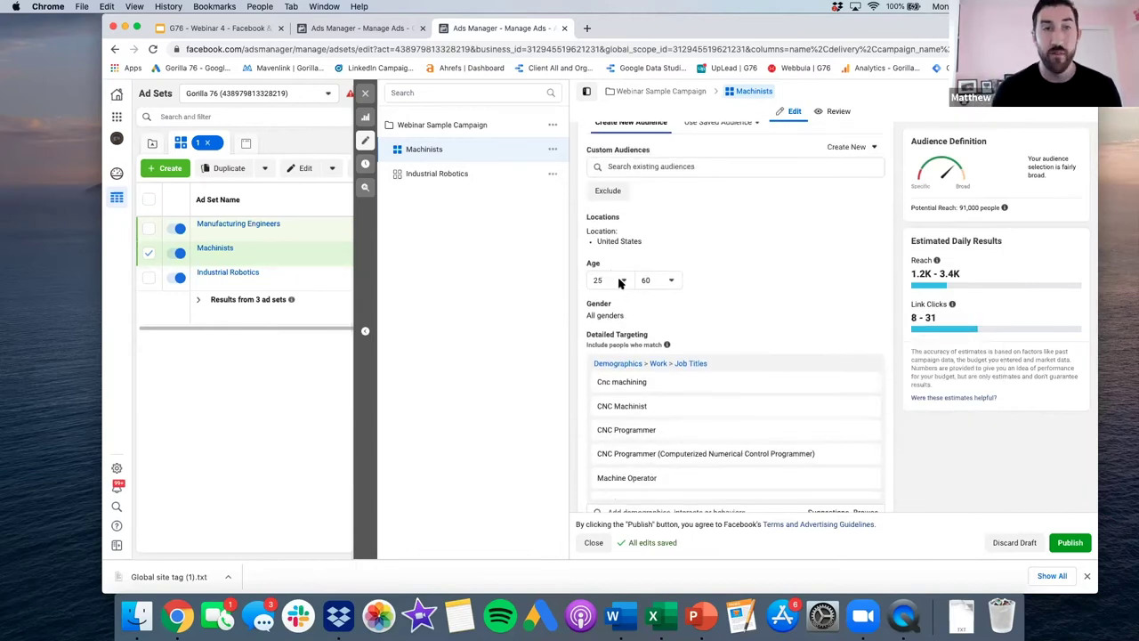
scroll(682, 420, "down", 1)
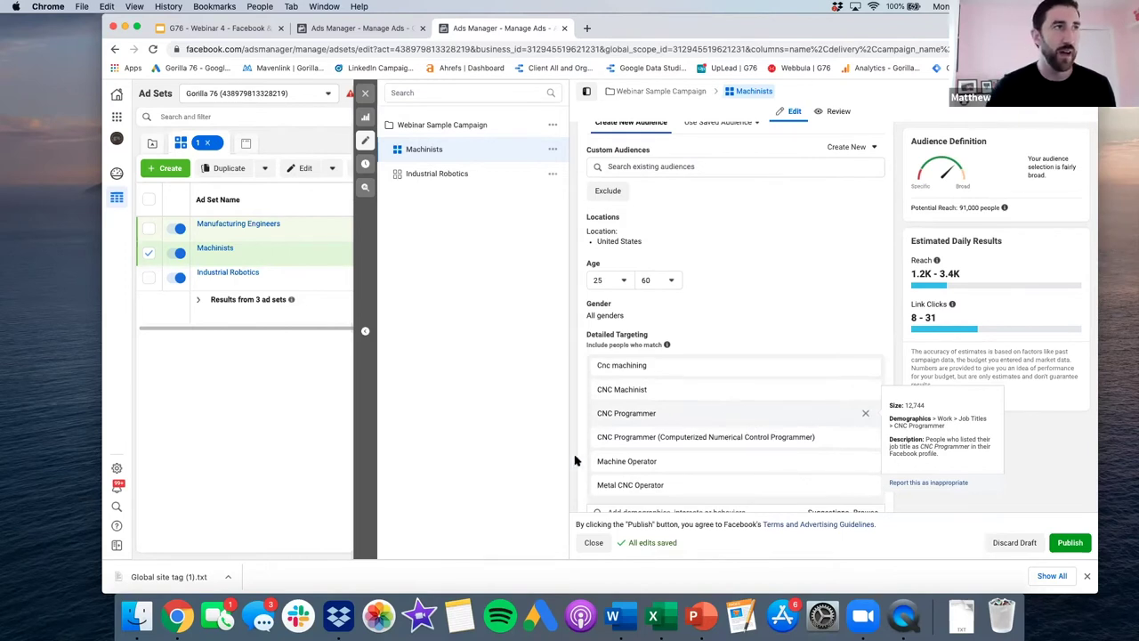
scroll(1037, 465, "down", 3)
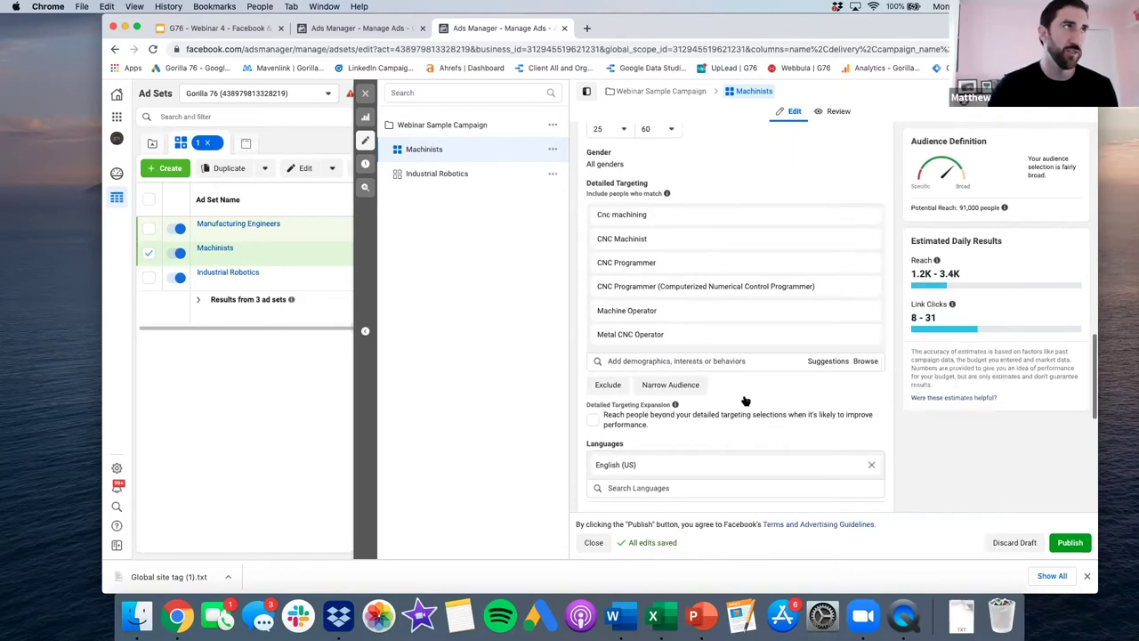
left_click(366, 95)
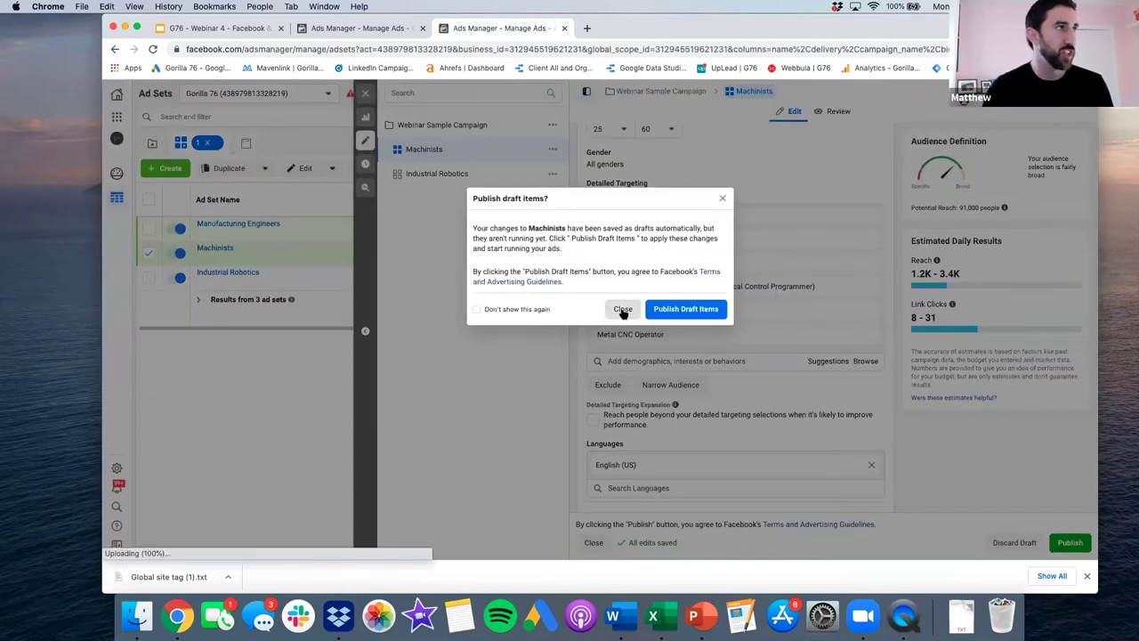
left_click(622, 310)
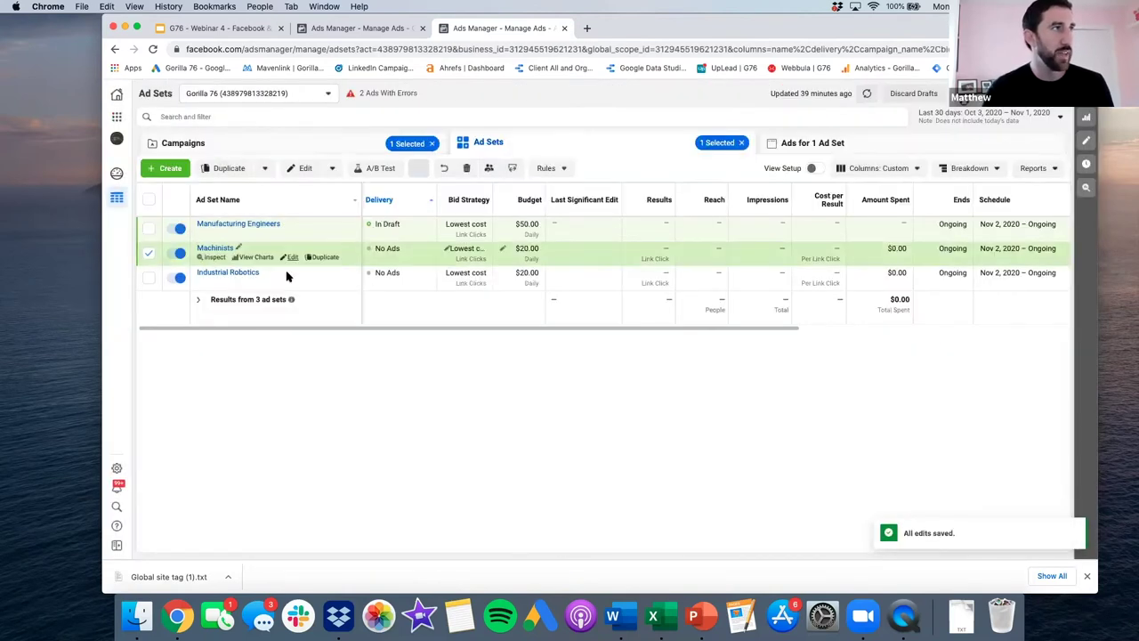
Step: Open the Industrial Robotics ad set for editing and narrow its audience to people who must also match the Welding interest
mouse_move(290, 276)
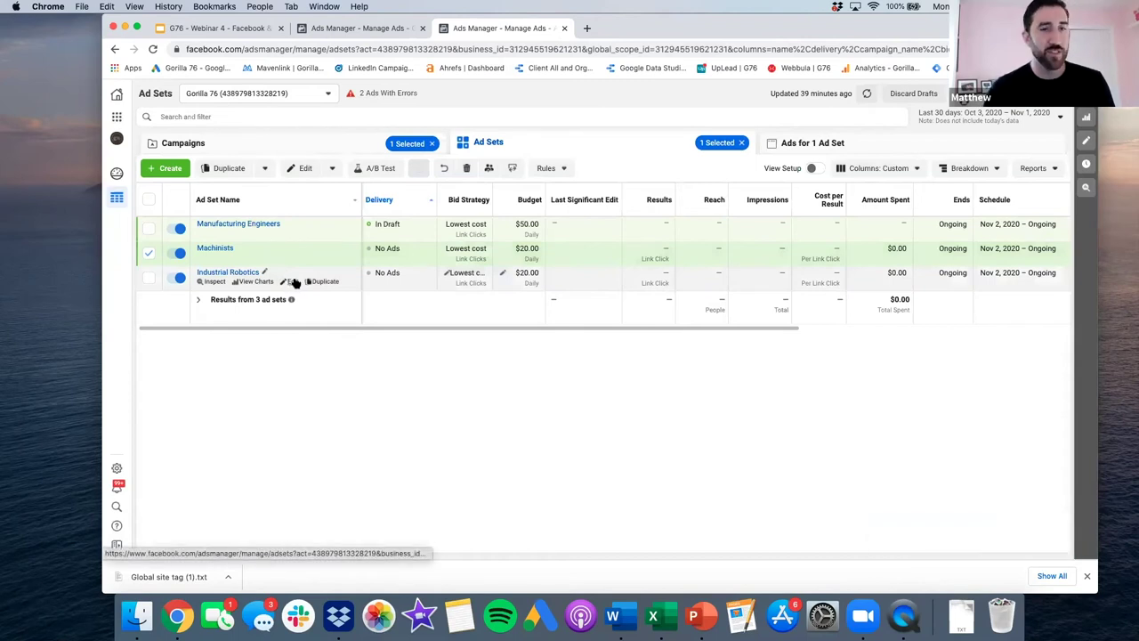
left_click(295, 282)
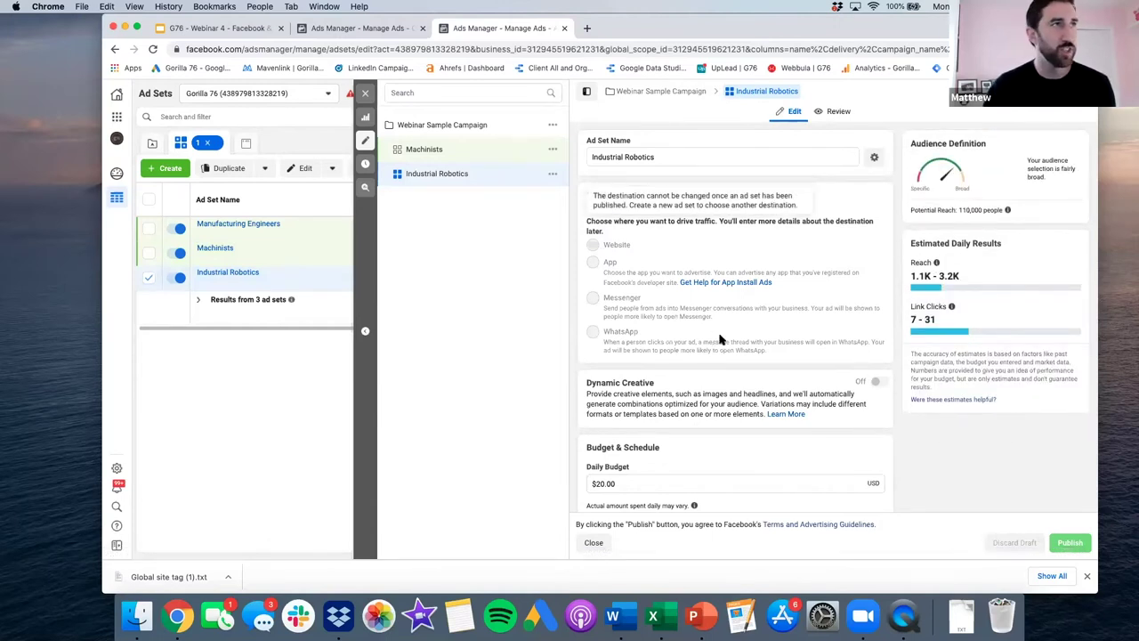
scroll(721, 340, "down", 10)
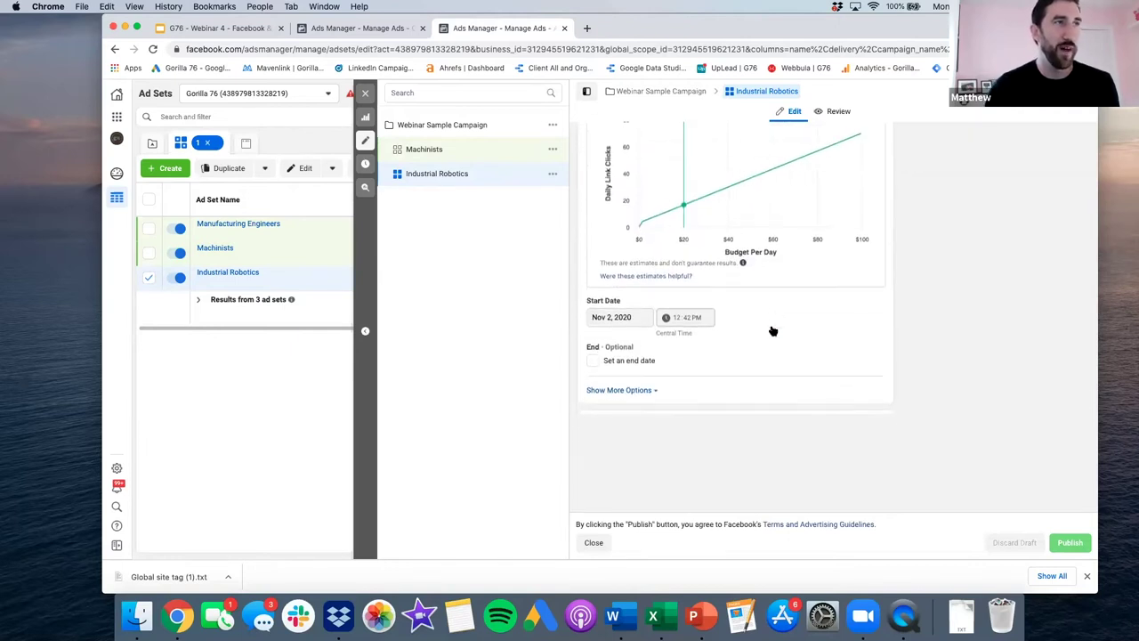
scroll(785, 327, "down", 5)
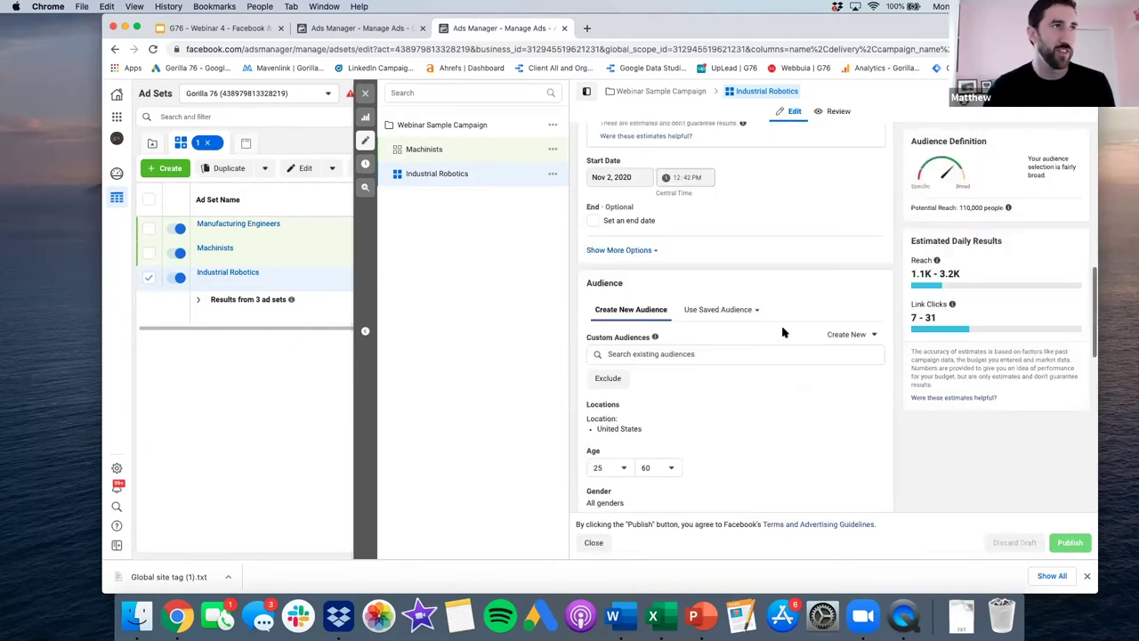
scroll(782, 330, "down", 3)
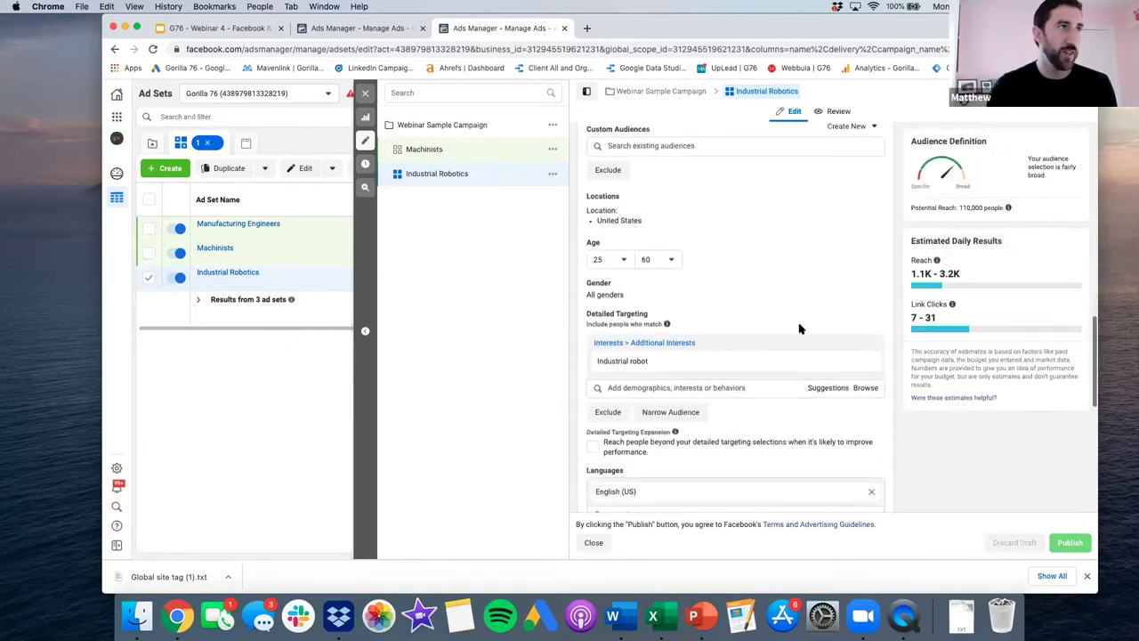
scroll(685, 293, "down", 2)
mouse_move(619, 304)
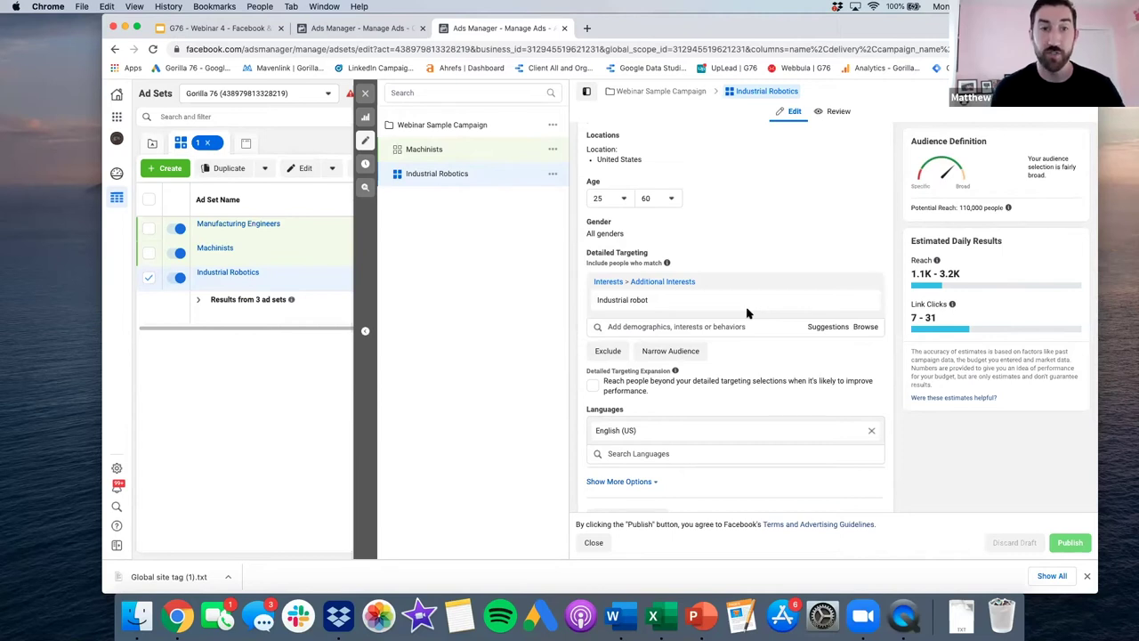
left_click(678, 352)
left_click(644, 362)
type("welding")
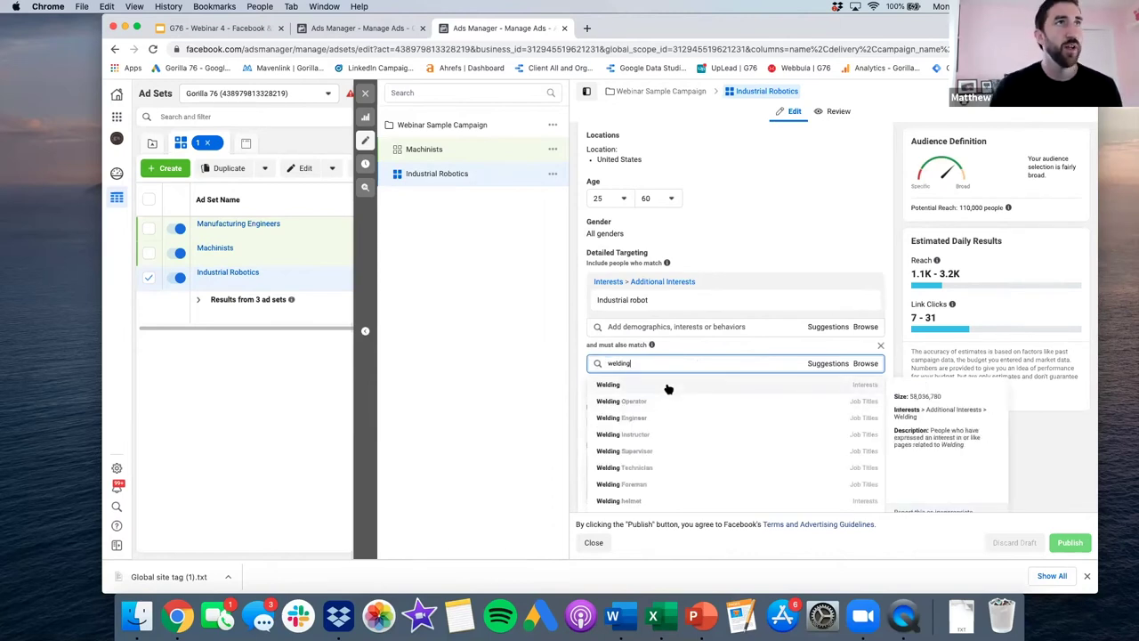
left_click(668, 387)
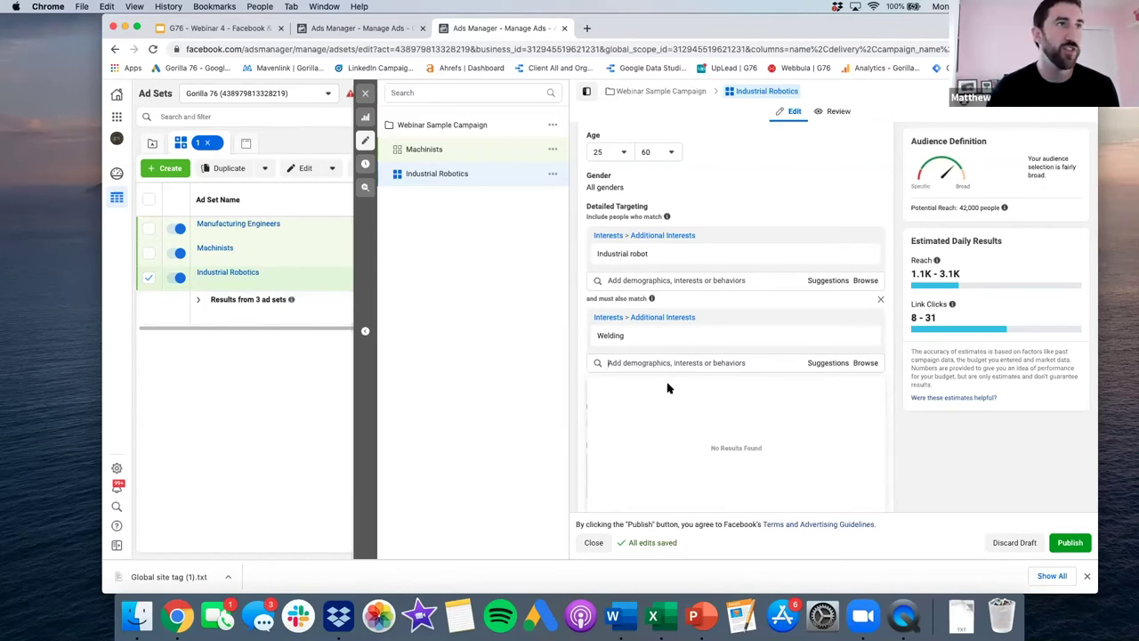
Step: View the suggested interests for the must-also-match criteria, and dismiss the suggestions without adding any
left_click(667, 387)
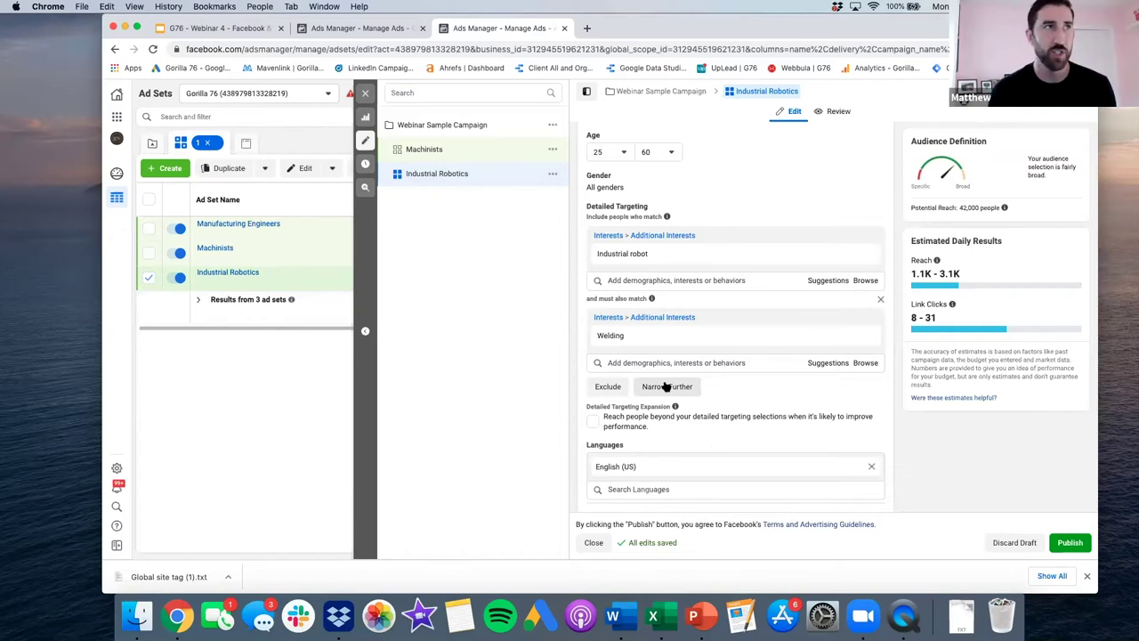
left_click(827, 362)
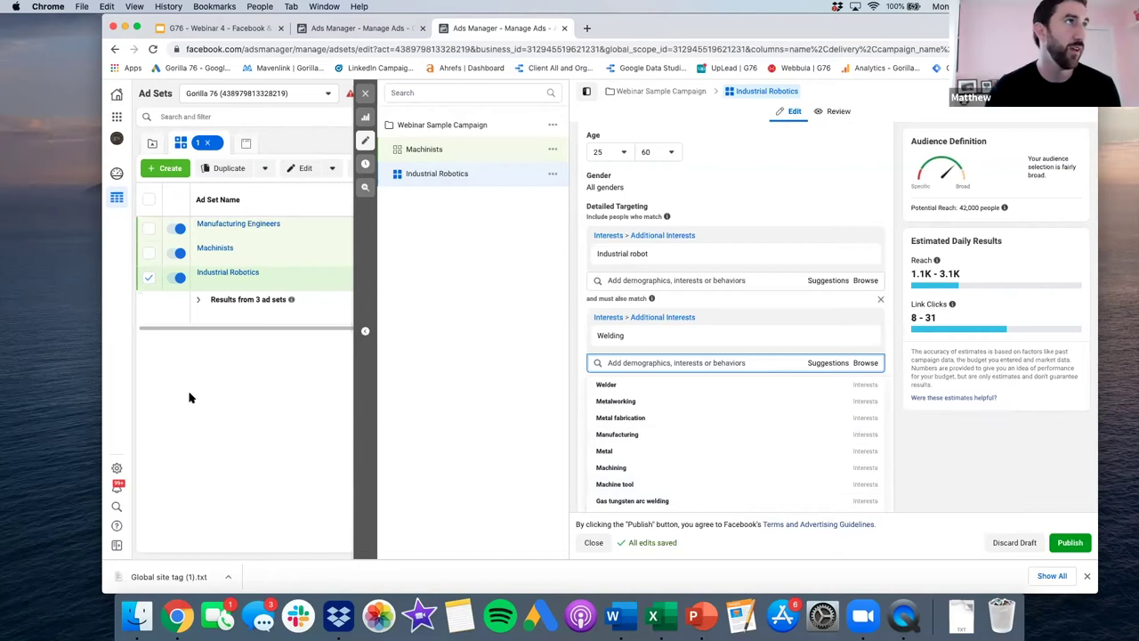
key("Escape")
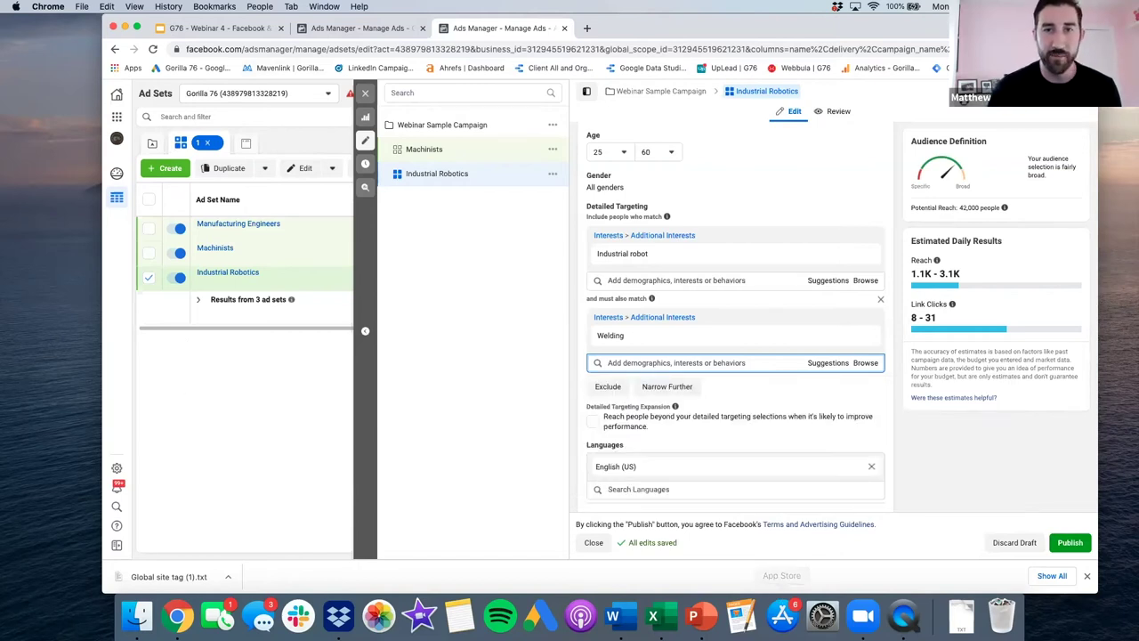
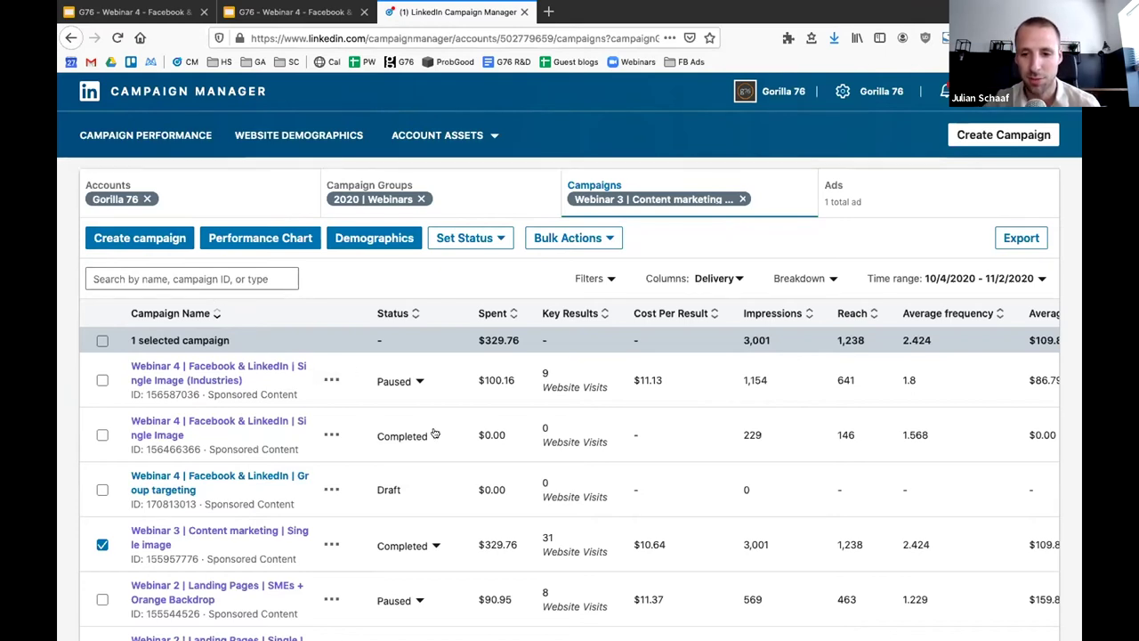
scroll(507, 458, "down", 1)
scroll(508, 457, "down", 1)
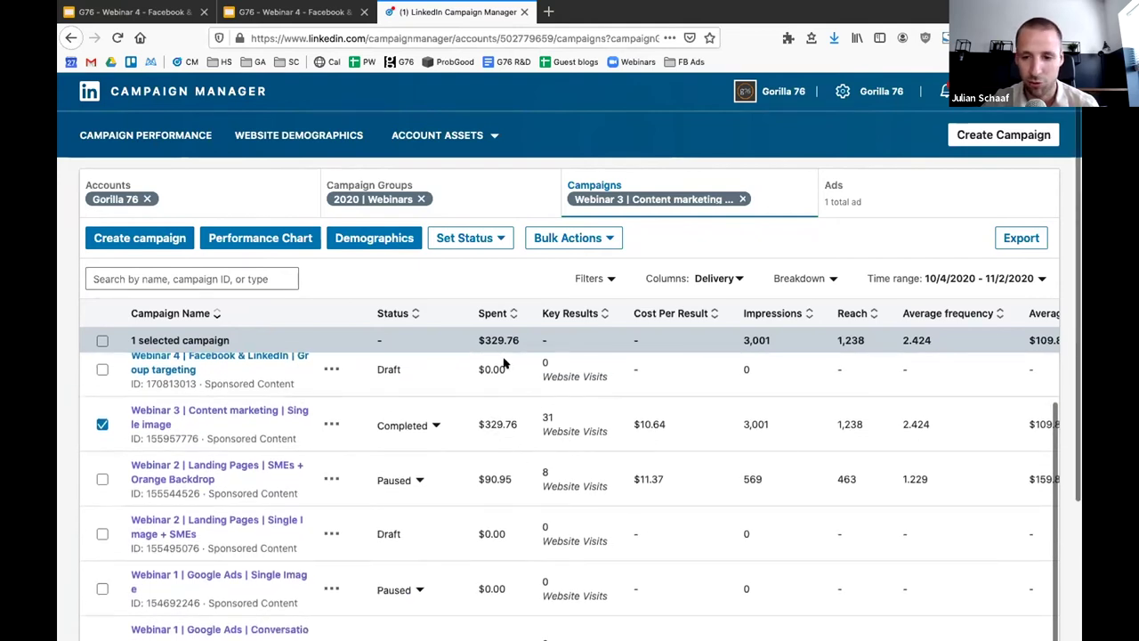
scroll(501, 411, "up", 2)
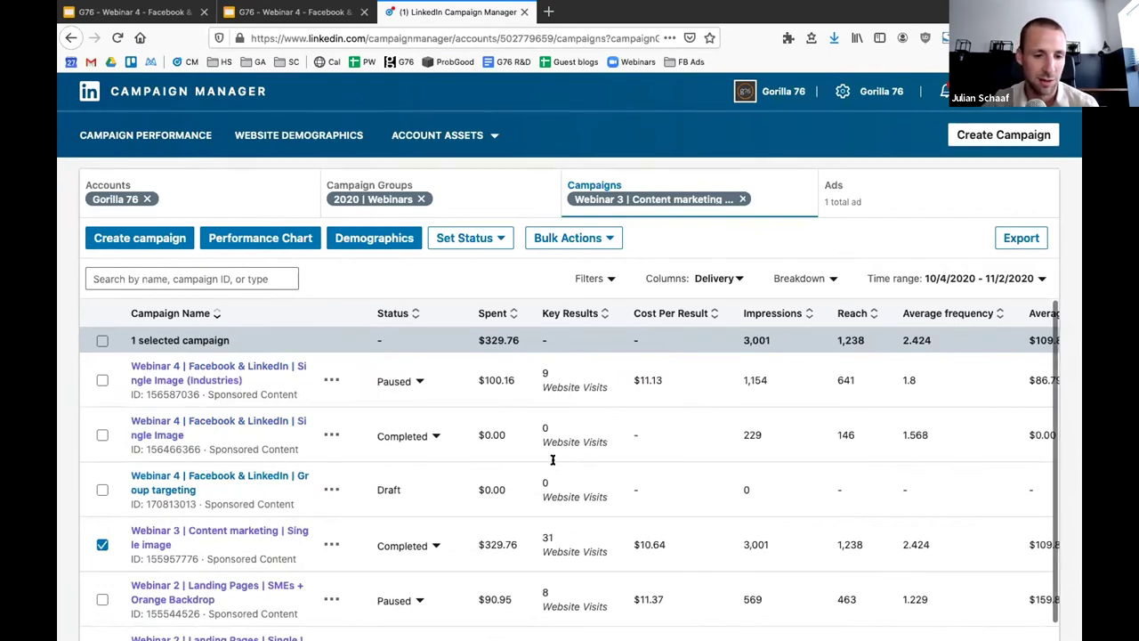
Step: Clear the campaign selection in the 2020 | Webinars group so that no single campaign filters the list
left_click(101, 545)
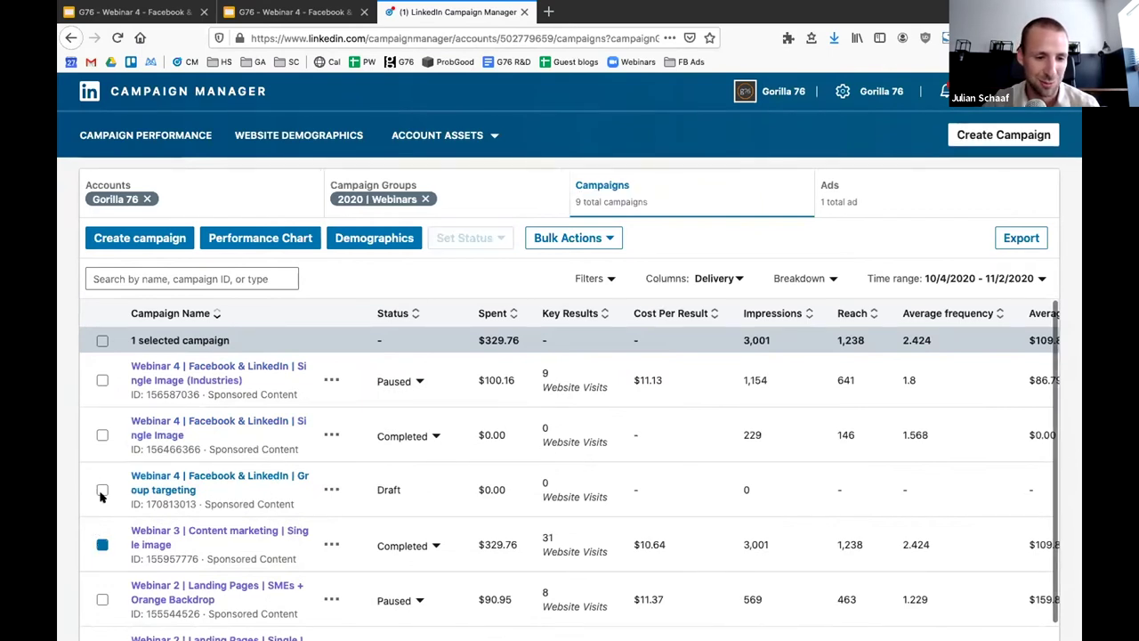
left_click(102, 489)
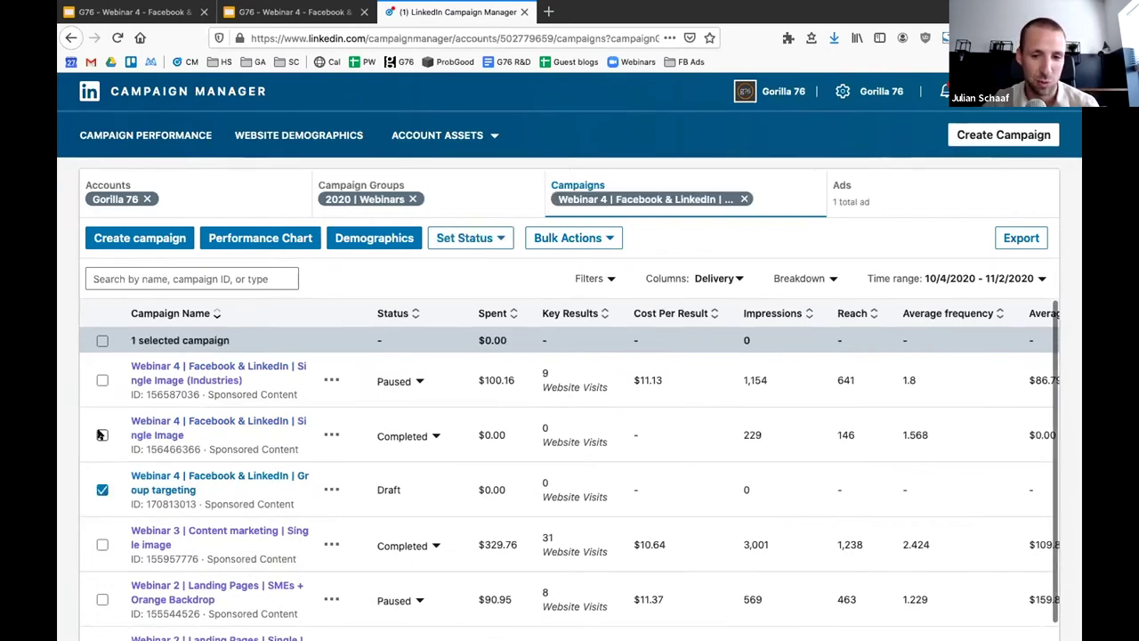
left_click(103, 489)
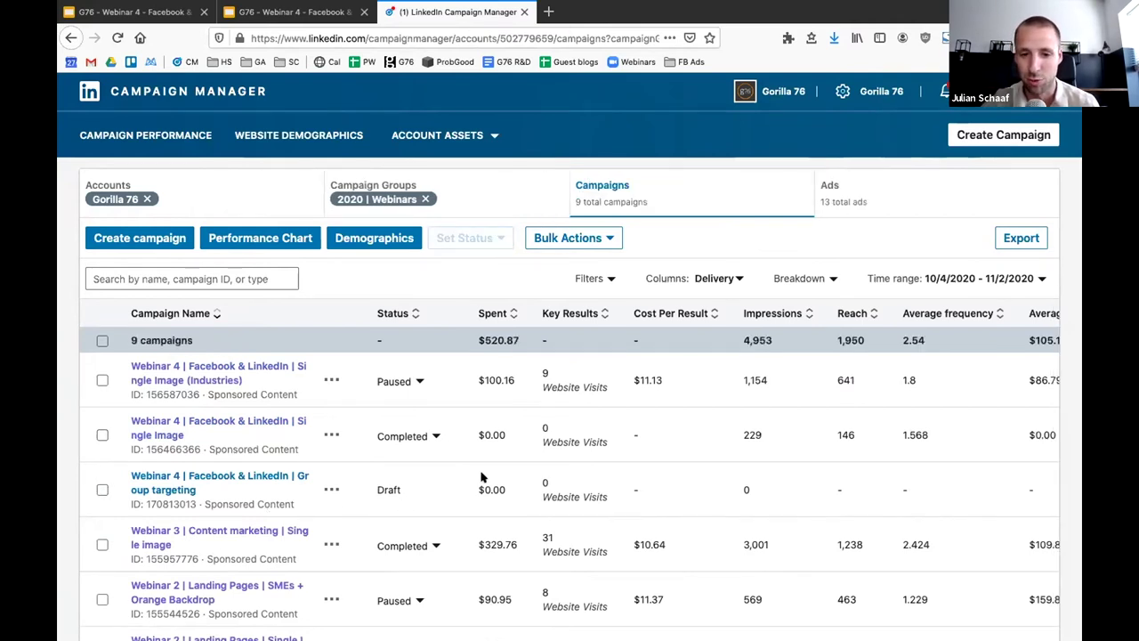
Step: Start a new campaign in the 2020 | Webinars group and return to the account without setting it up
left_click(142, 249)
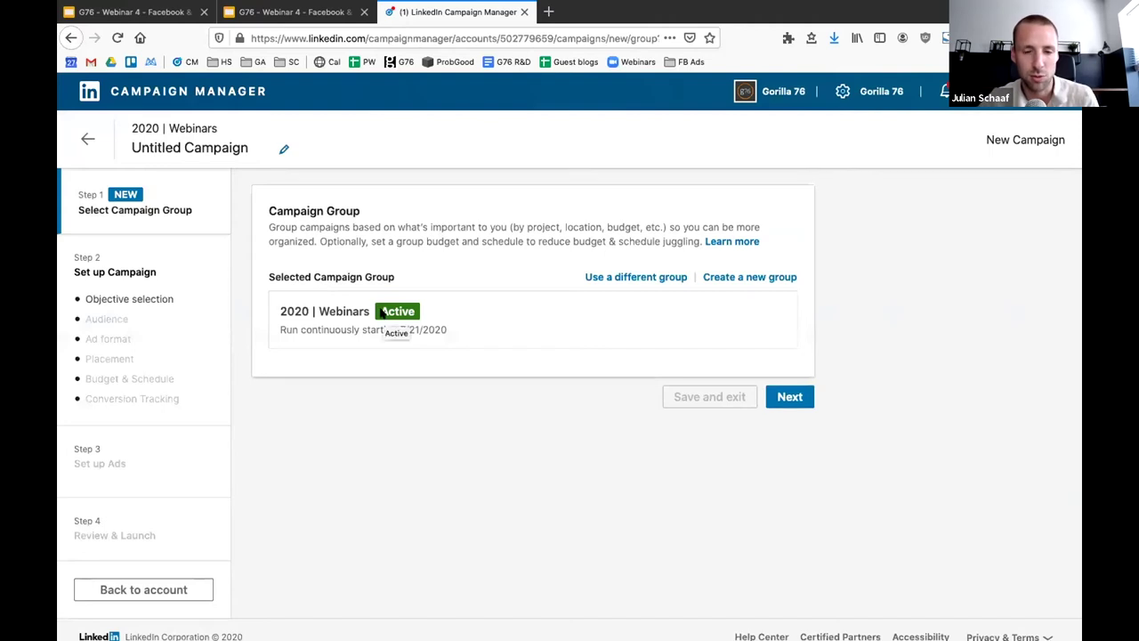
left_click(148, 590)
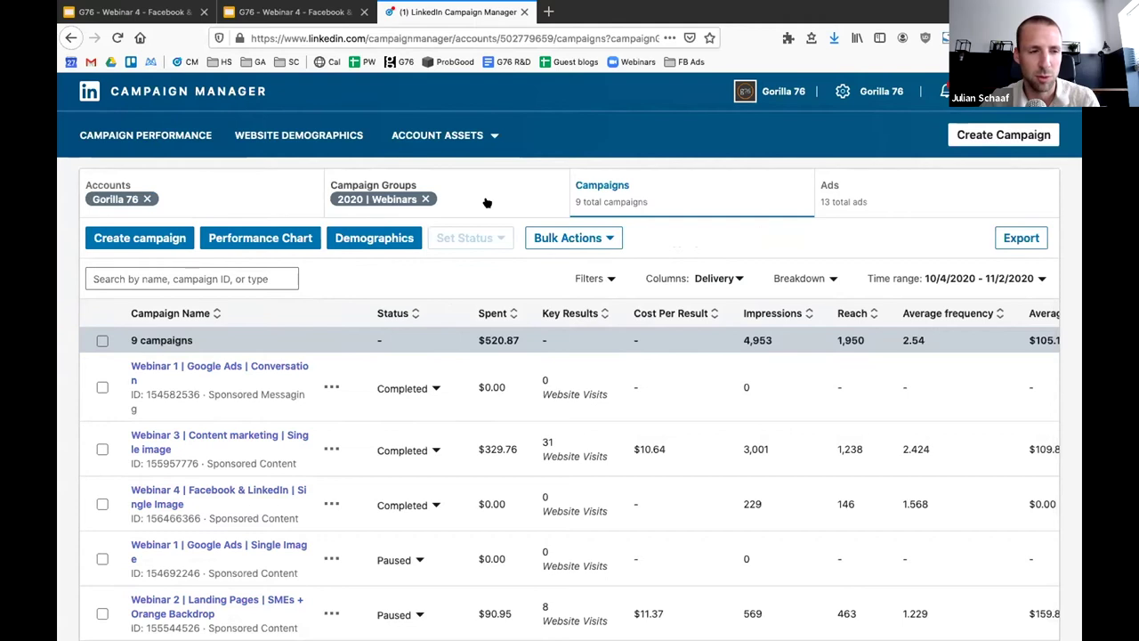
Step: Open the account's Matched Audiences and look through the list of existing audiences
left_click(481, 134)
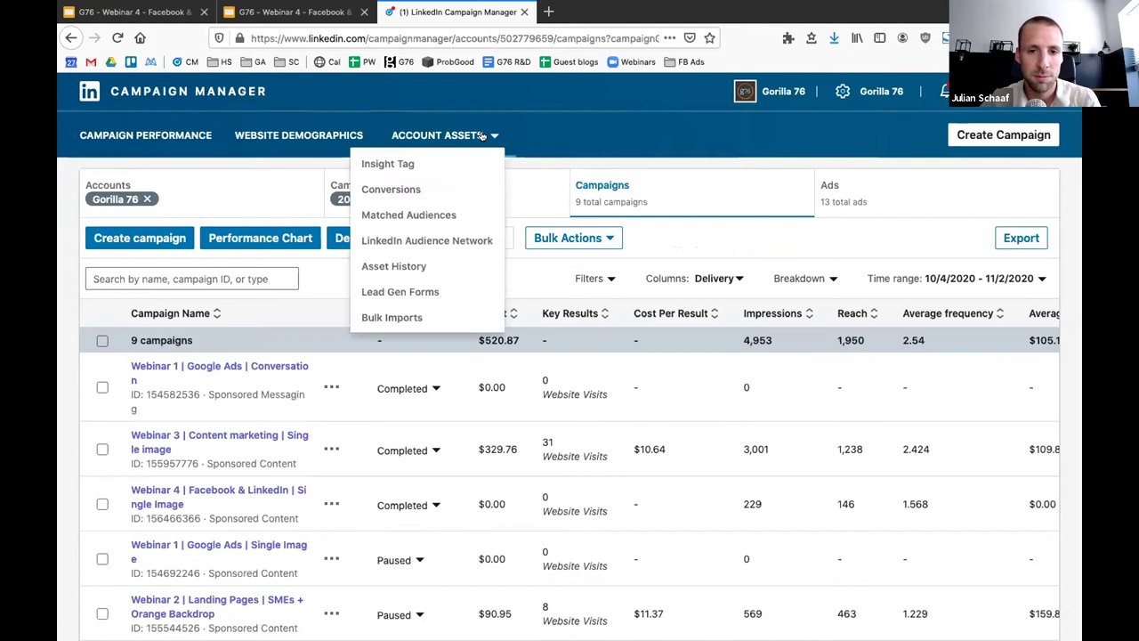
left_click(431, 217)
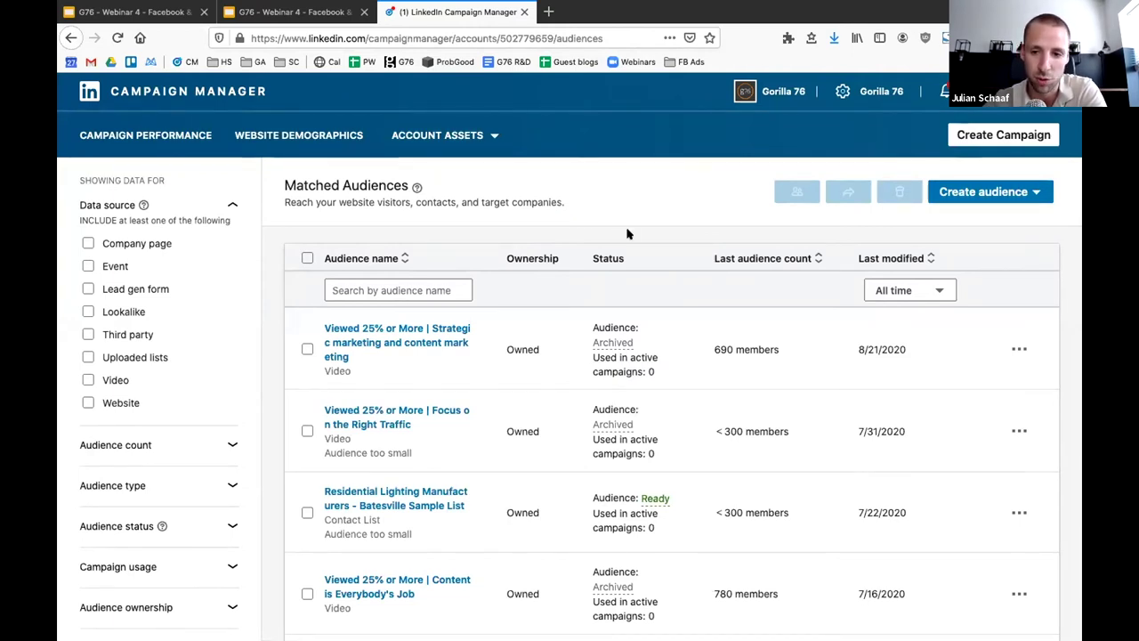
scroll(537, 369, "down", 3)
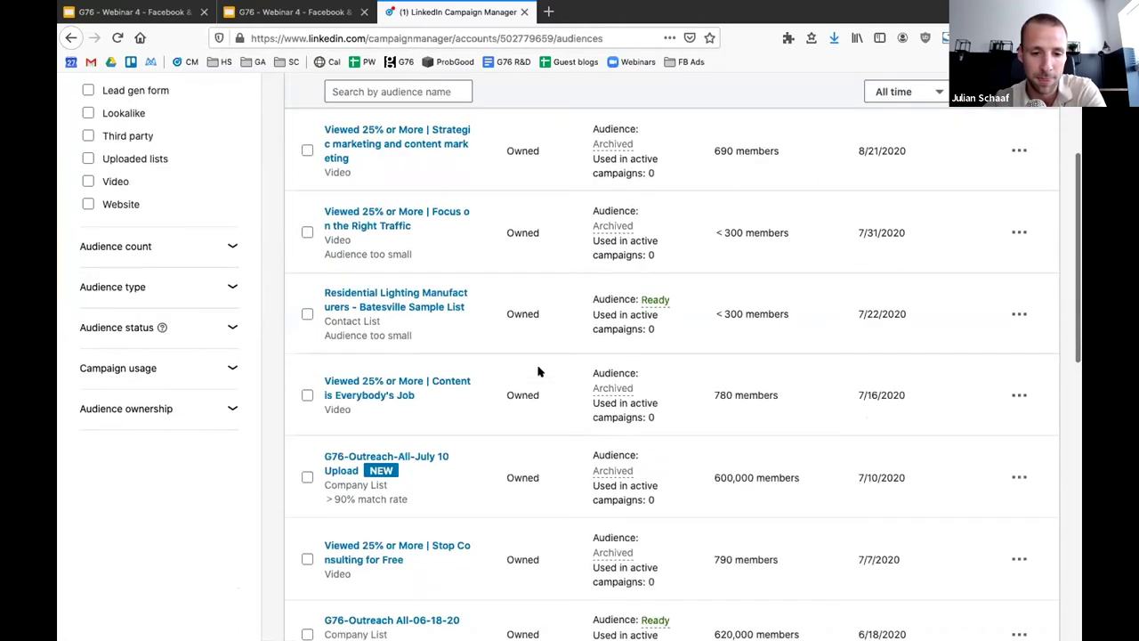
scroll(537, 369, "down", 2)
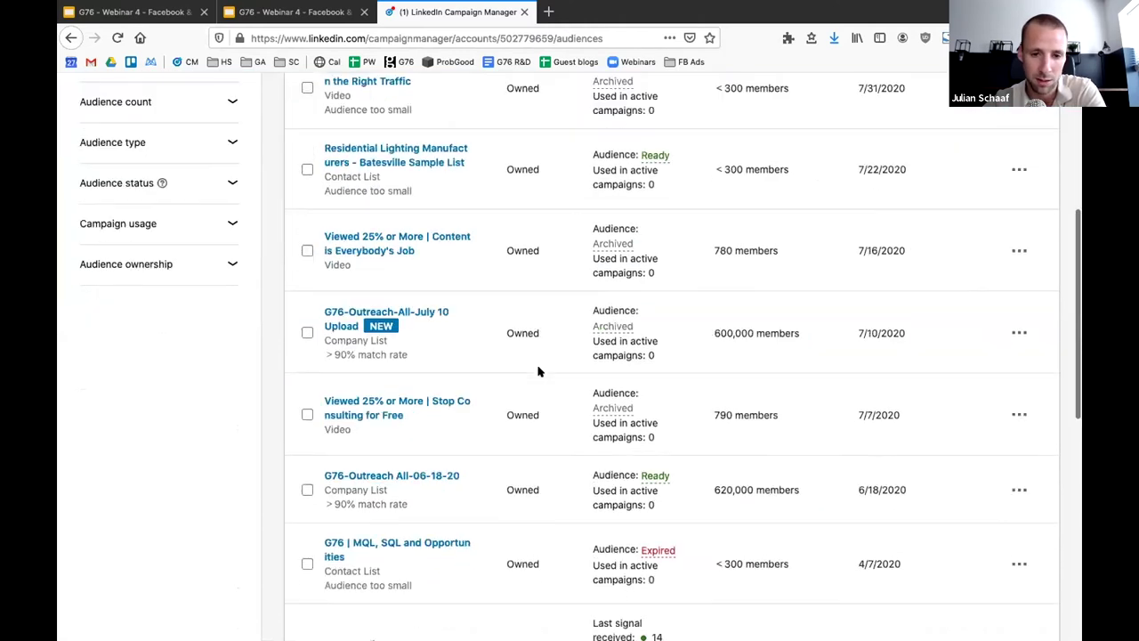
Step: Review the Company Engagement Report for the G76-Outreach-All-July 10 Upload audience, and return to the Matched Audiences list
left_click(426, 313)
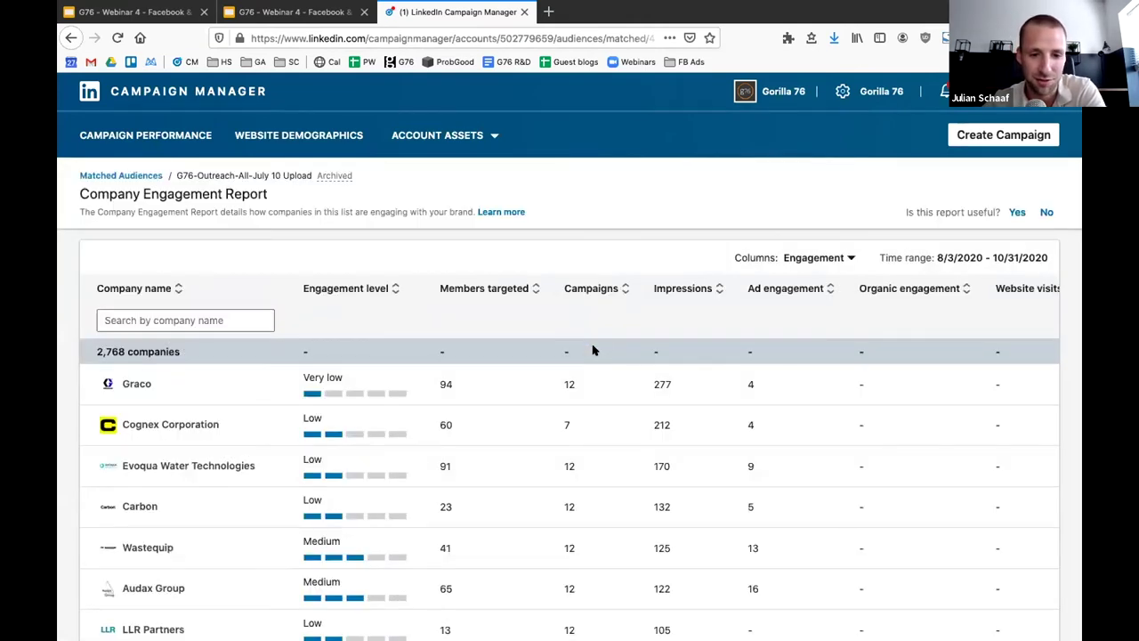
scroll(461, 478, "down", 1)
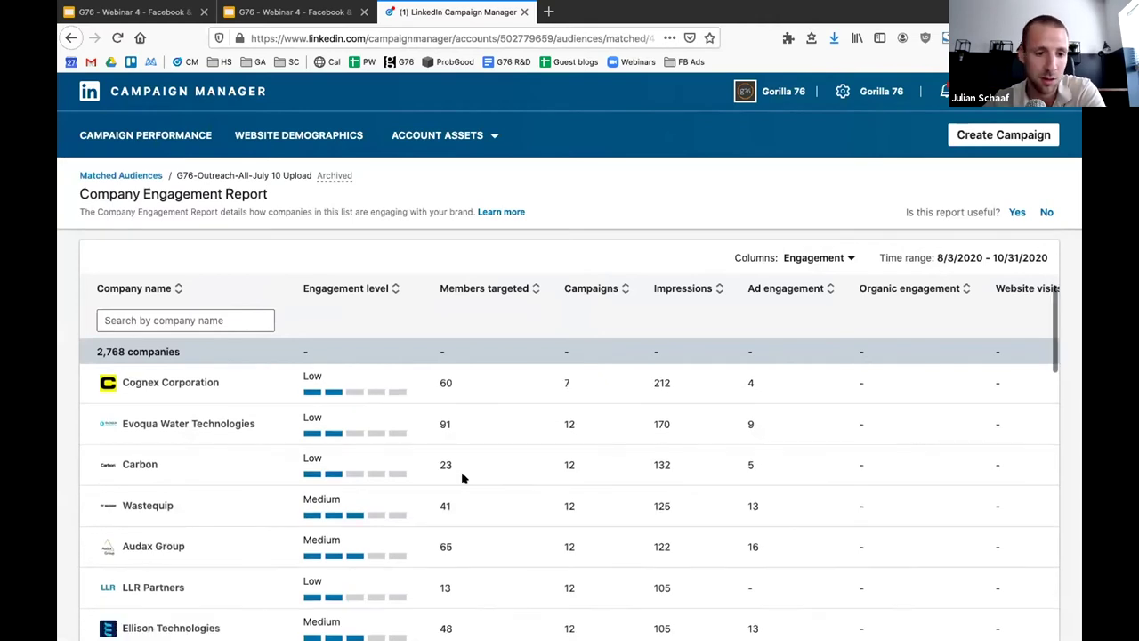
scroll(462, 477, "up", 1)
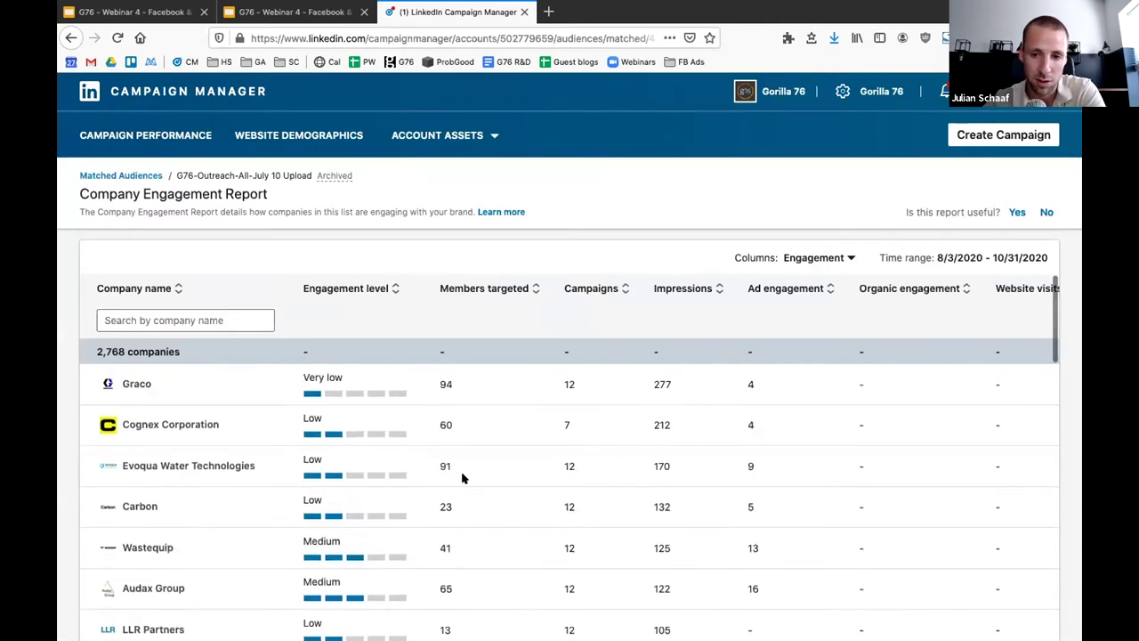
scroll(583, 328, "down", 1)
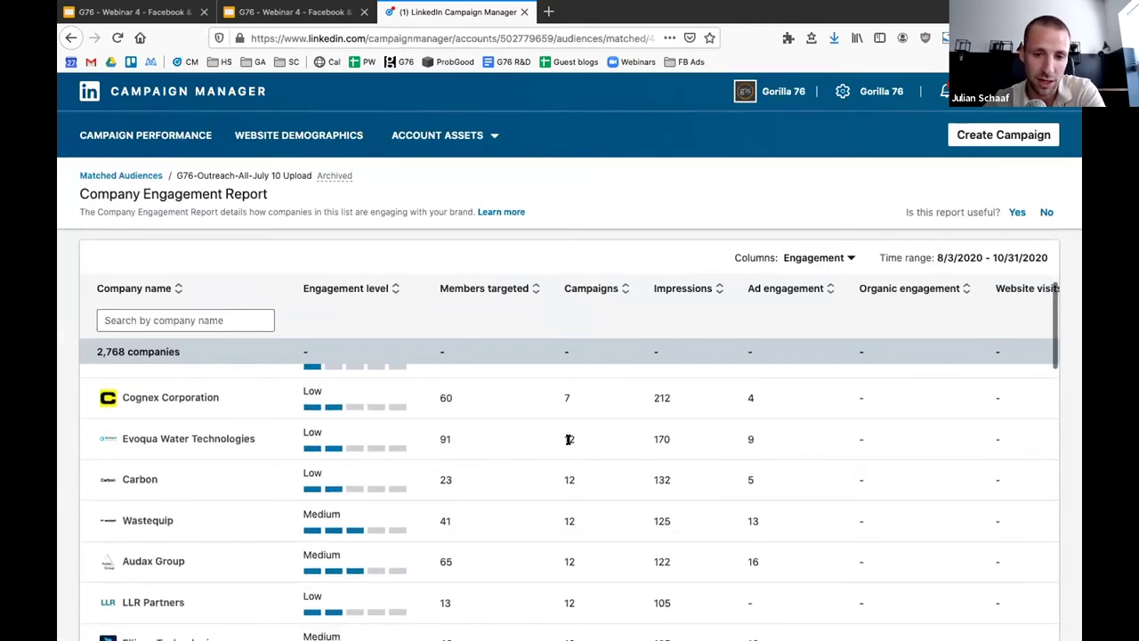
scroll(570, 440, "up", 1)
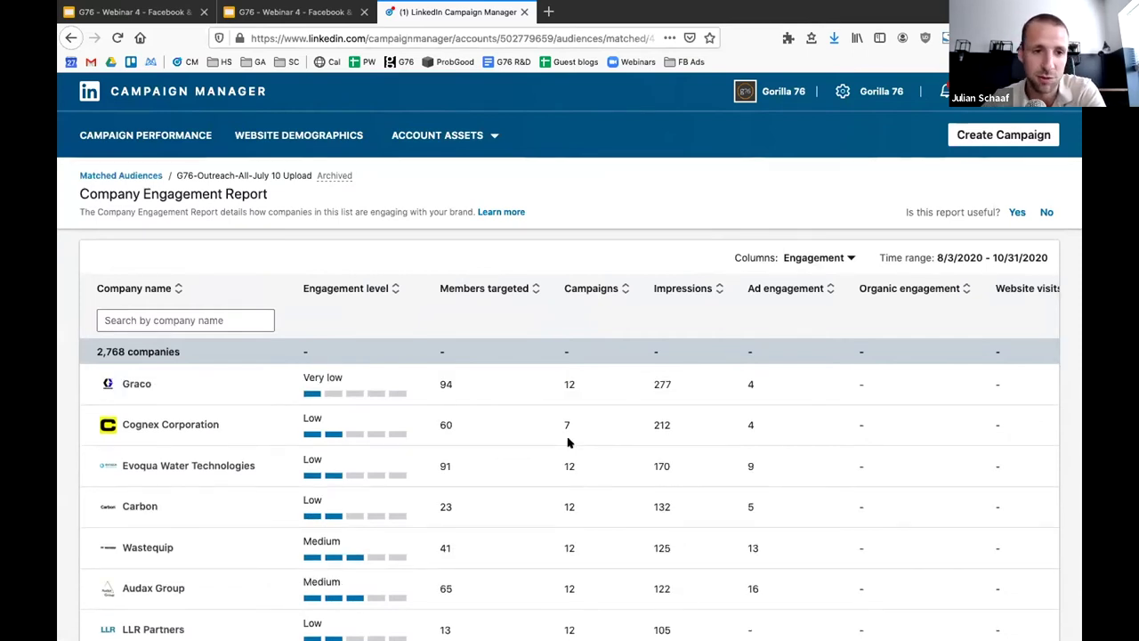
left_click(71, 38)
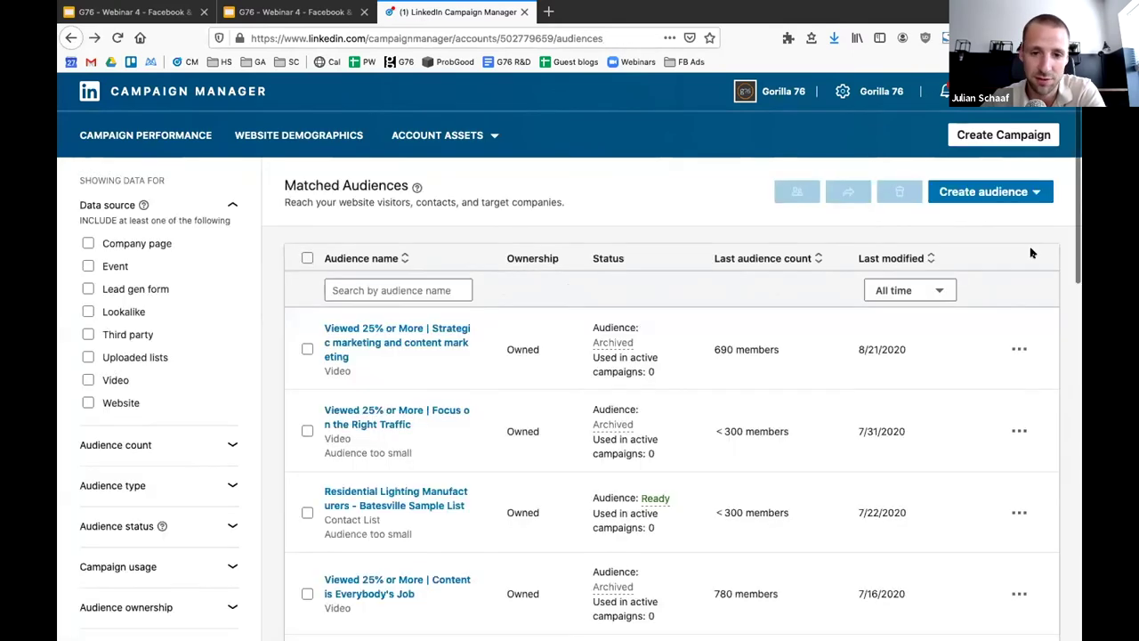
Step: View the form for creating an audience from a company or contact list, cancel it, and return to the campaigns
left_click(968, 193)
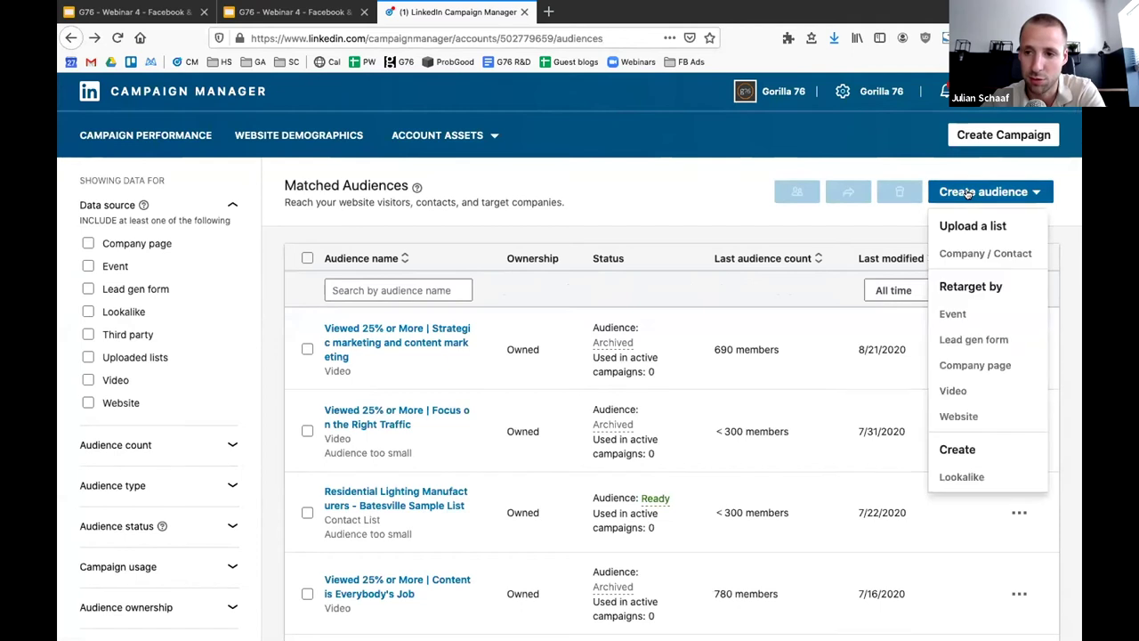
left_click(984, 252)
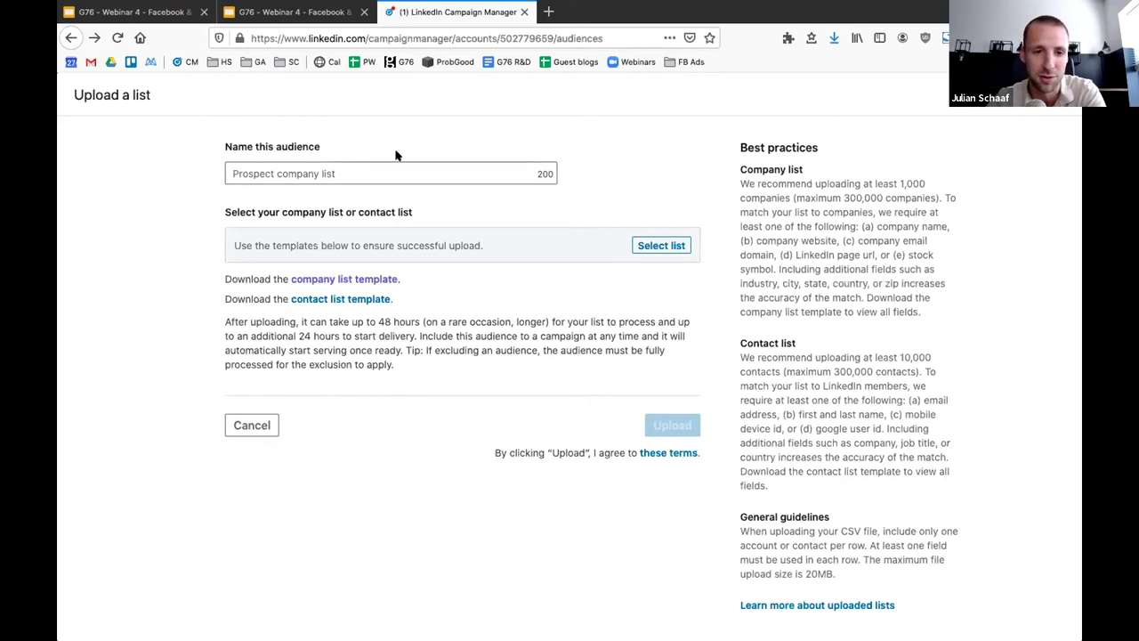
left_click(252, 424)
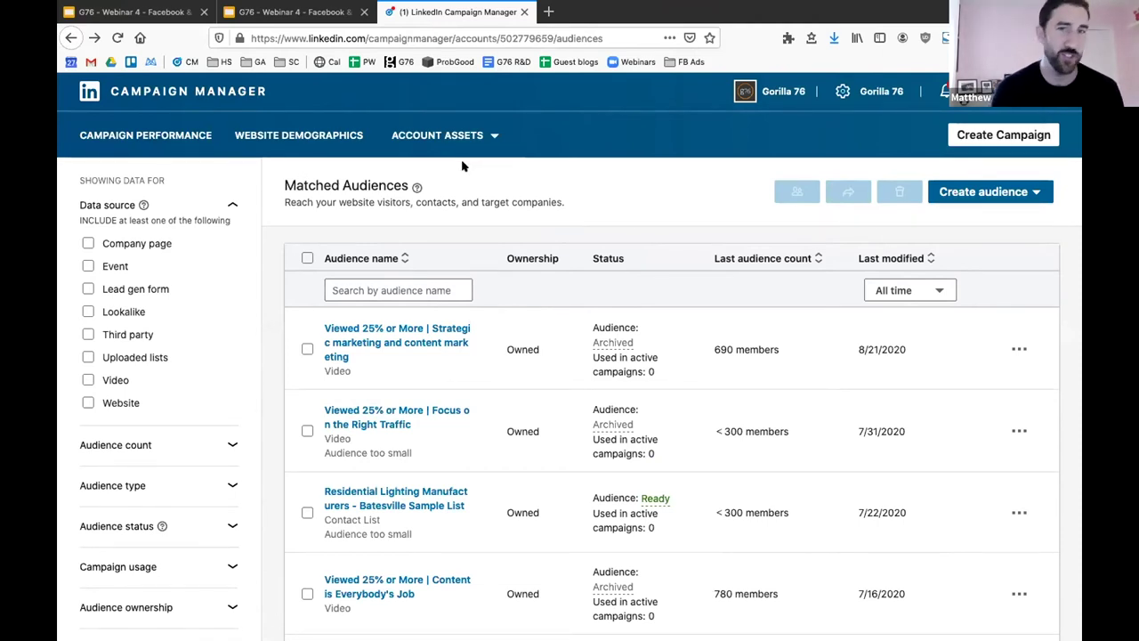
left_click(68, 37)
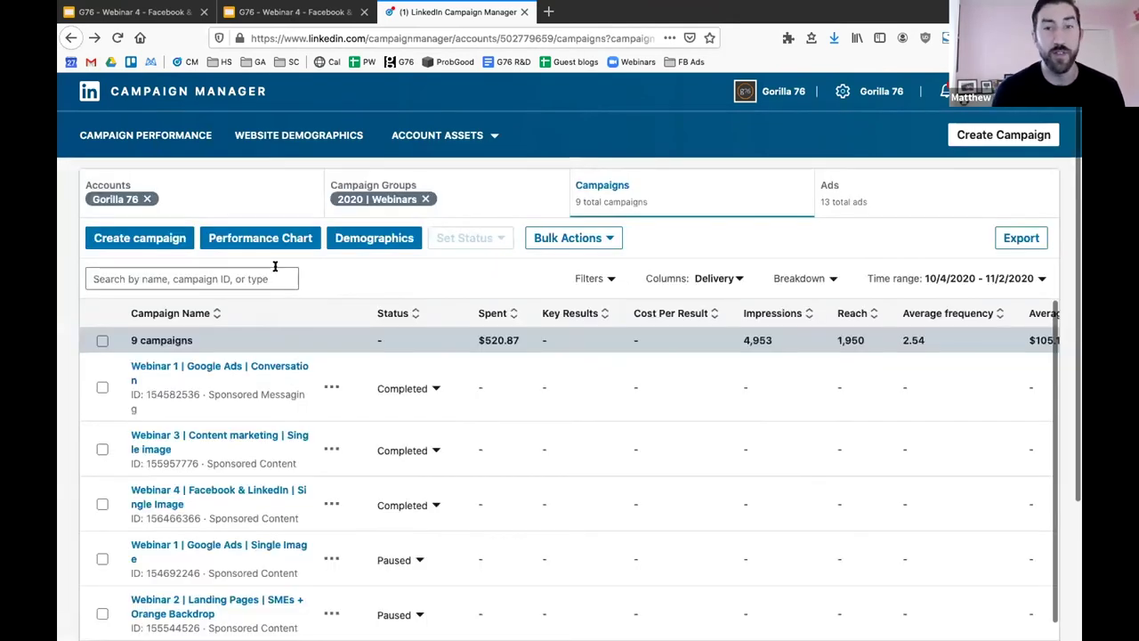
Step: Create a new campaign in the 2020 | Webinars group, leaving its name as is, and proceed to the objective selection
left_click(157, 240)
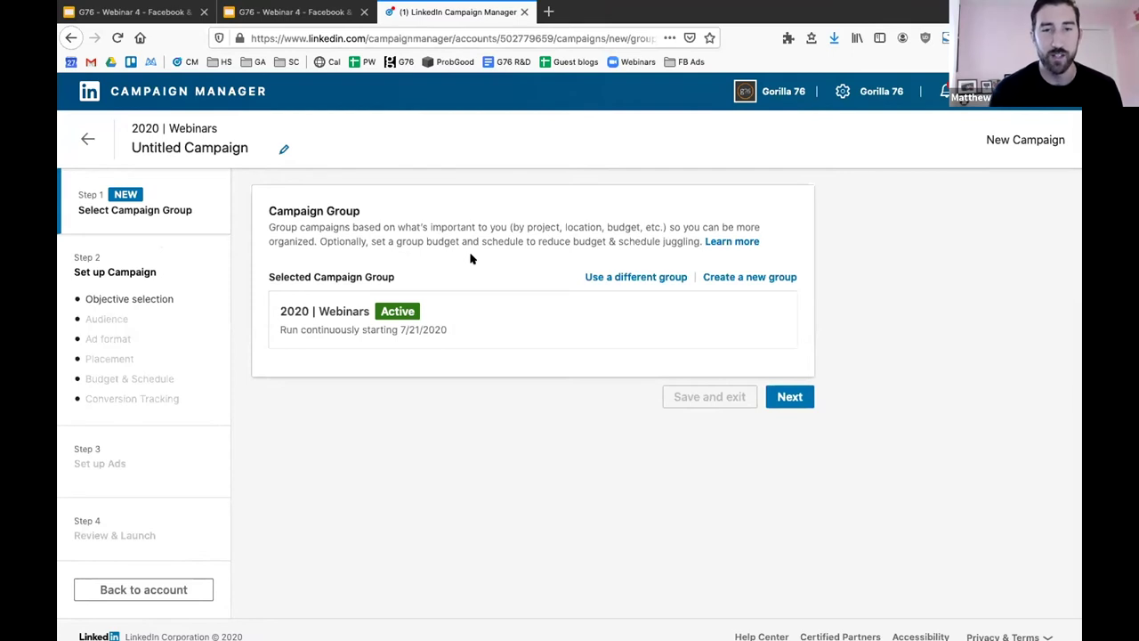
left_click(198, 146)
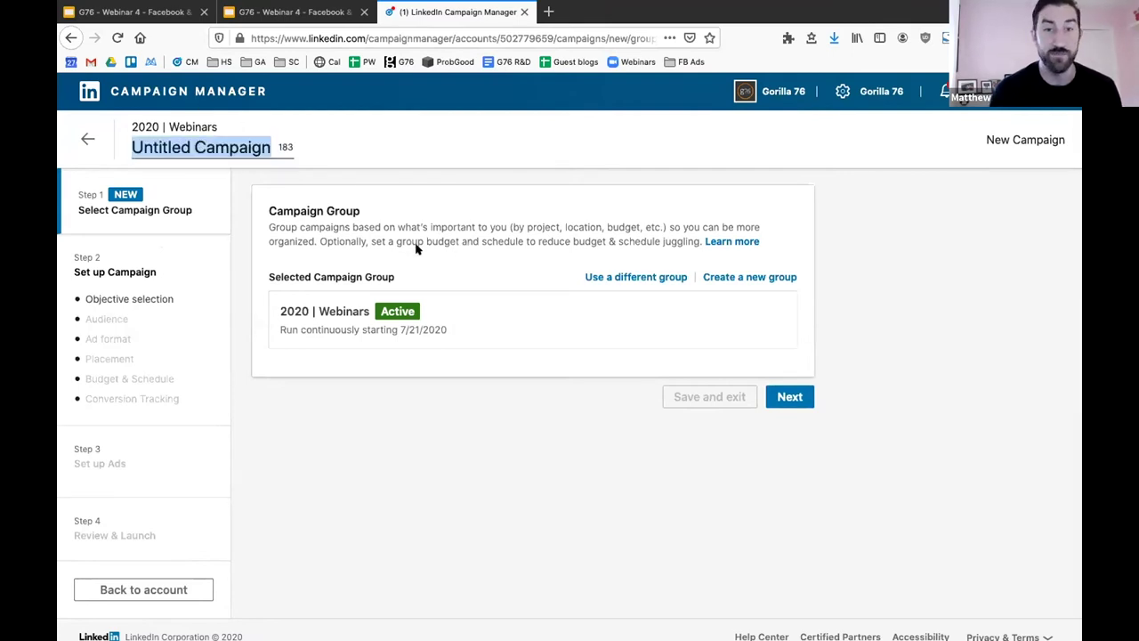
left_click(575, 420)
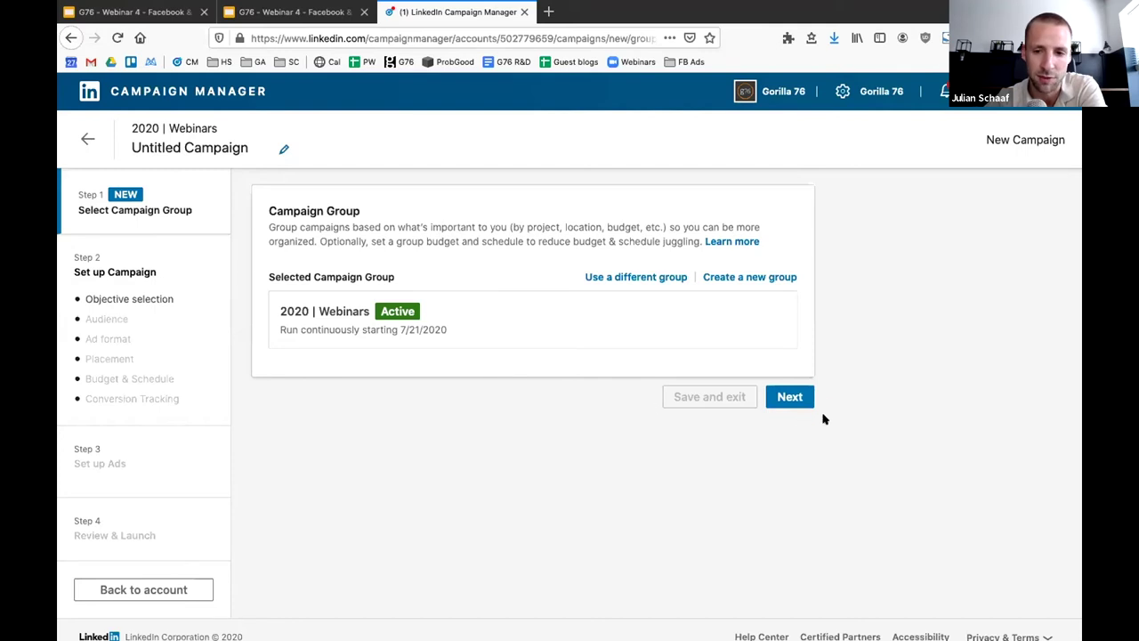
left_click(776, 402)
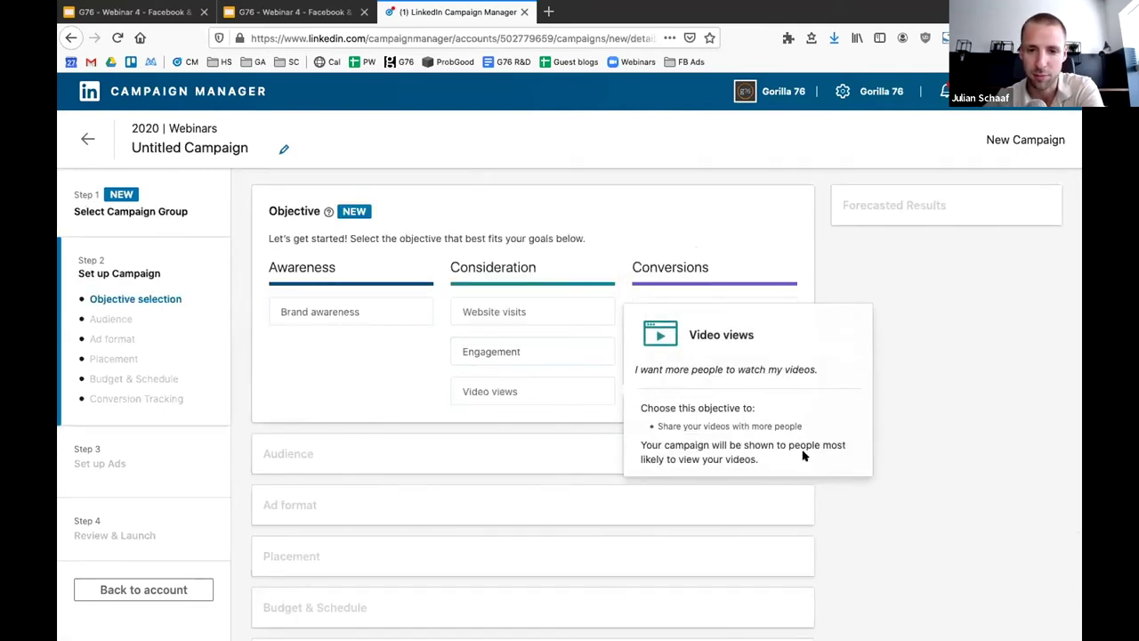
Step: Compare the descriptions of the available campaign objectives and choose Website visits as the objective
scroll(806, 454, "down", 1)
scroll(803, 454, "down", 1)
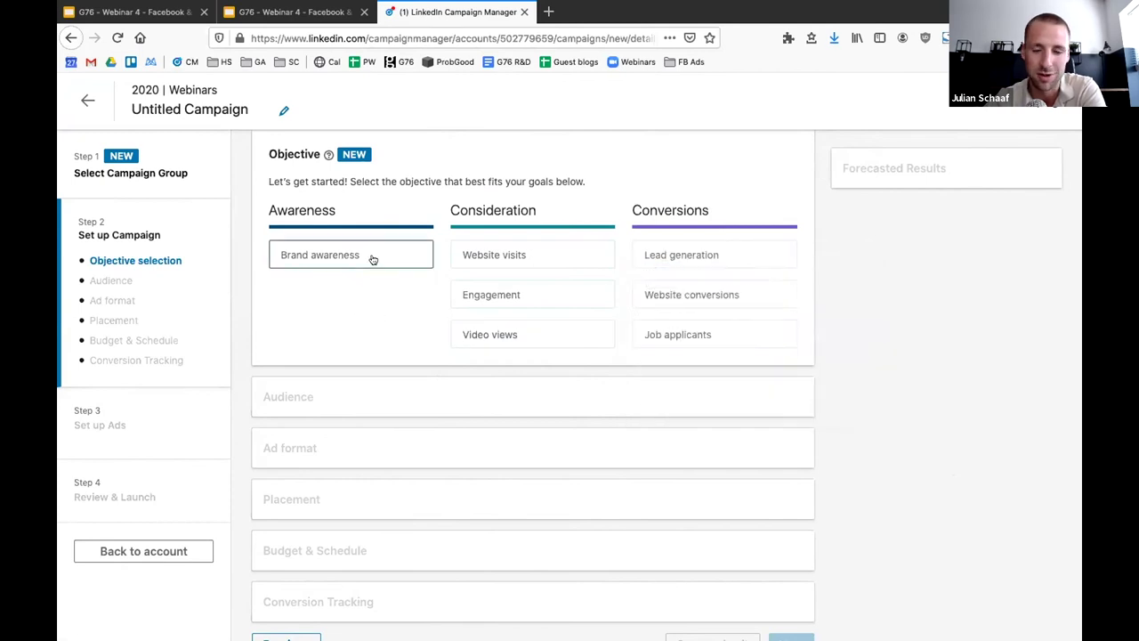
mouse_move(372, 259)
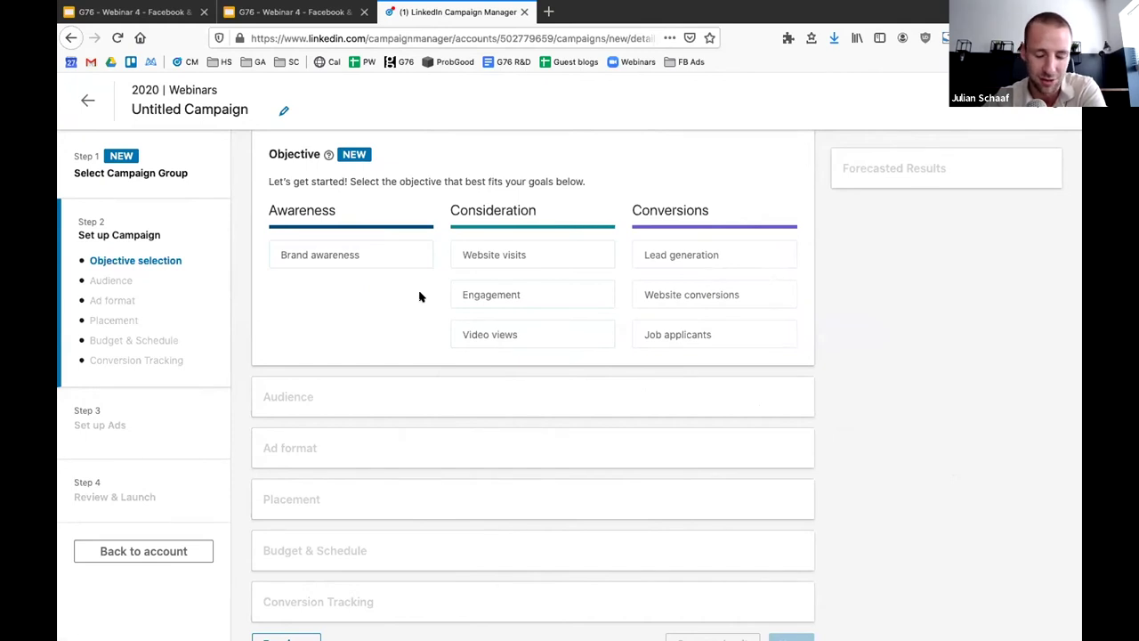
mouse_move(452, 295)
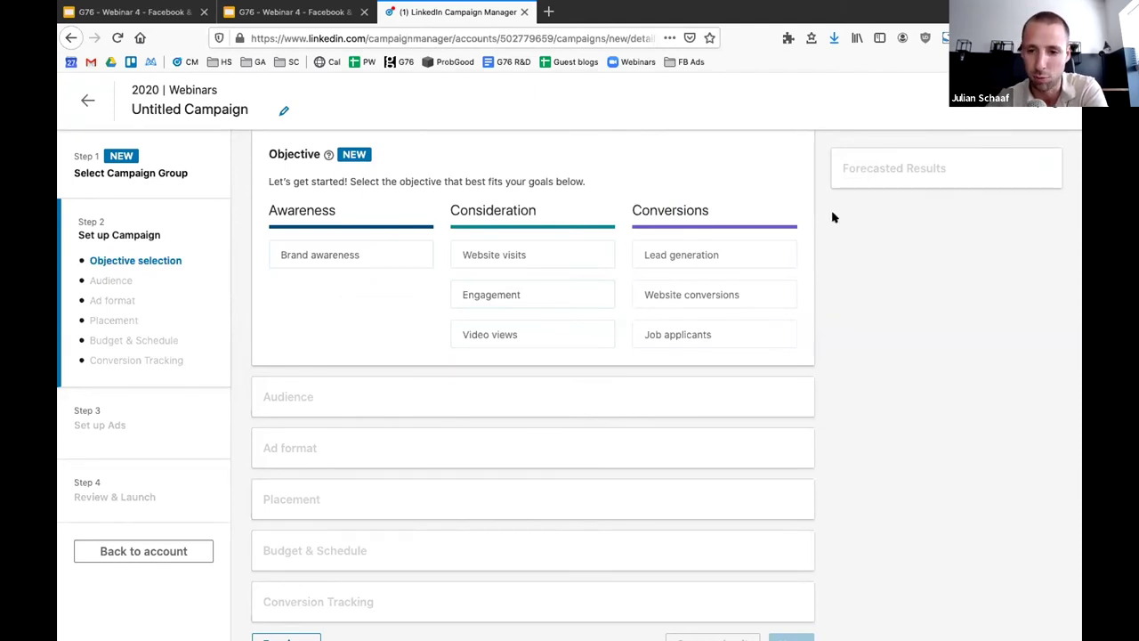
mouse_move(776, 255)
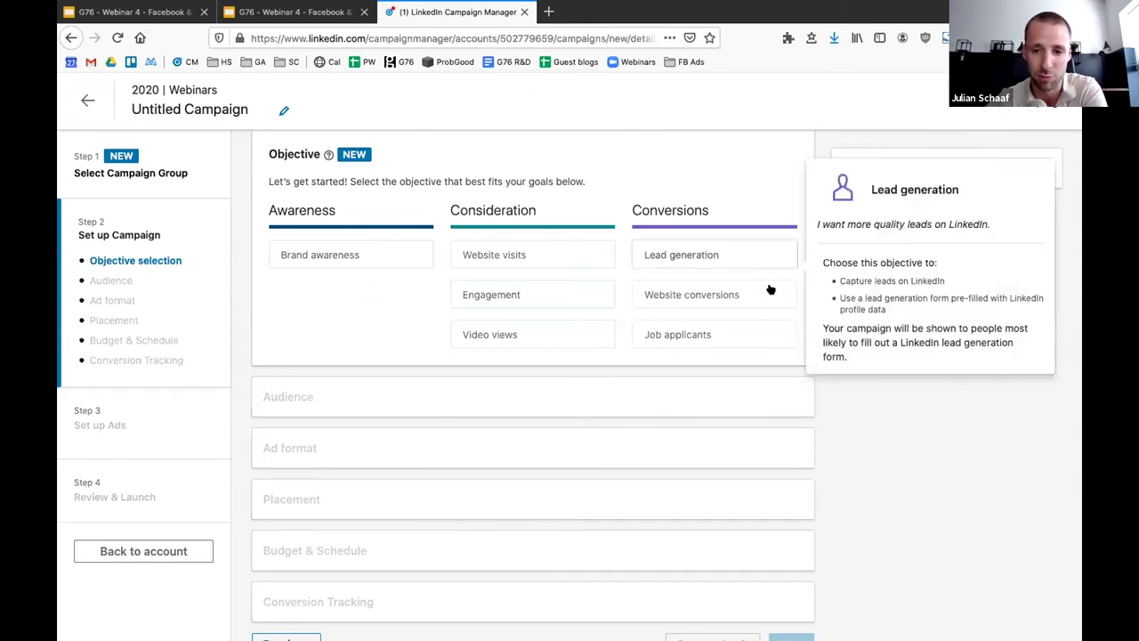
mouse_move(766, 325)
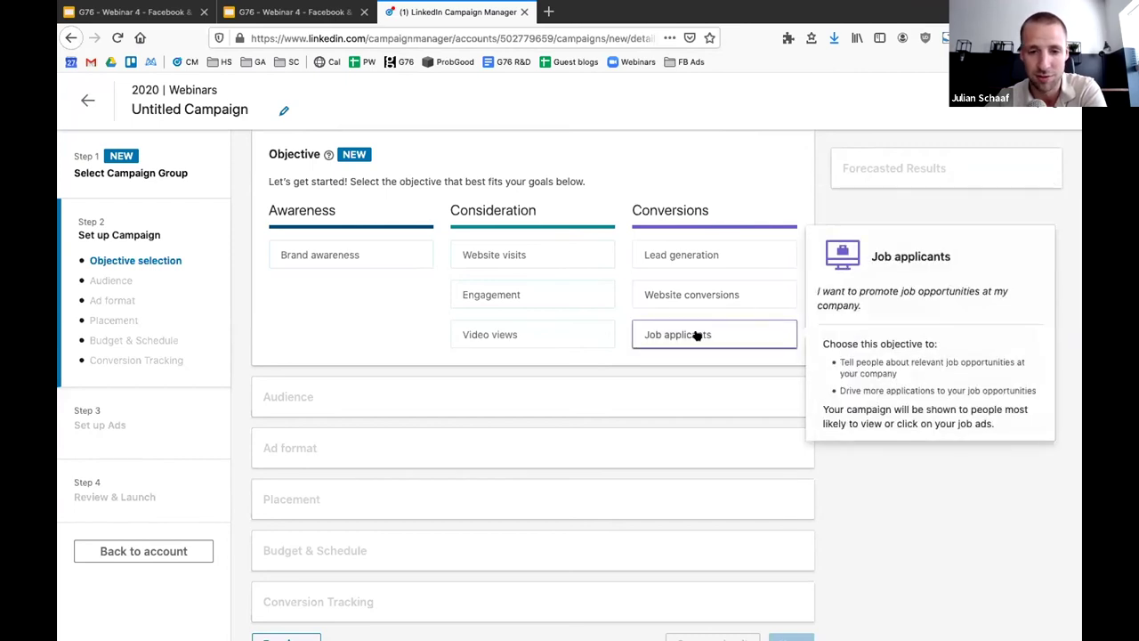
mouse_move(521, 255)
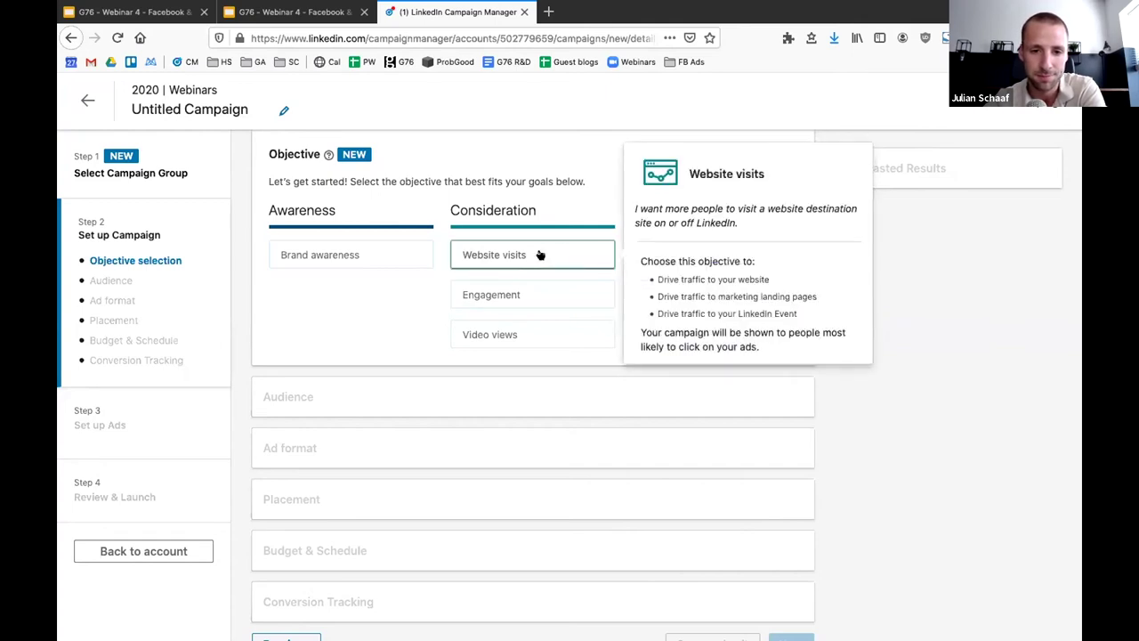
left_click(539, 255)
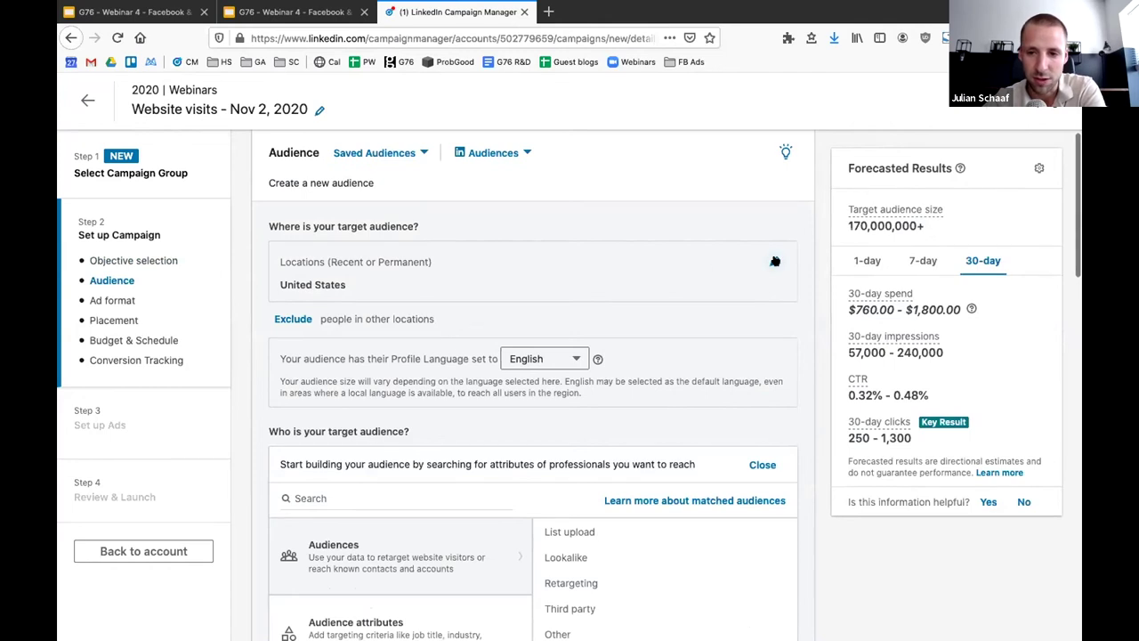
Step: Set the audience's United States location targeting to Permanent location and close the location settings
left_click(775, 261)
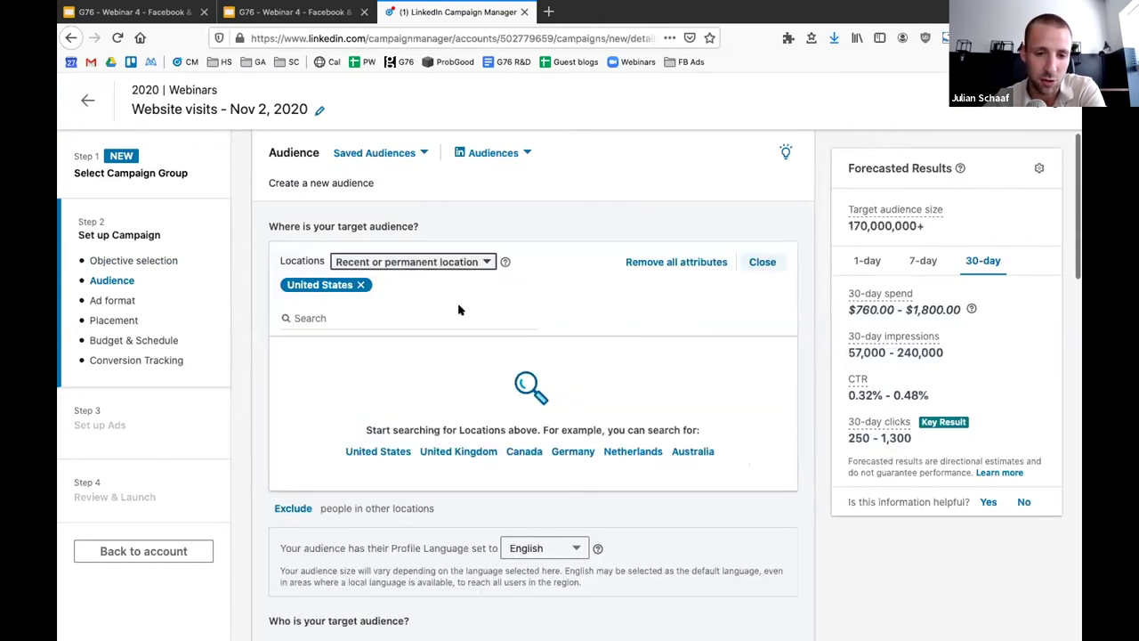
left_click(442, 262)
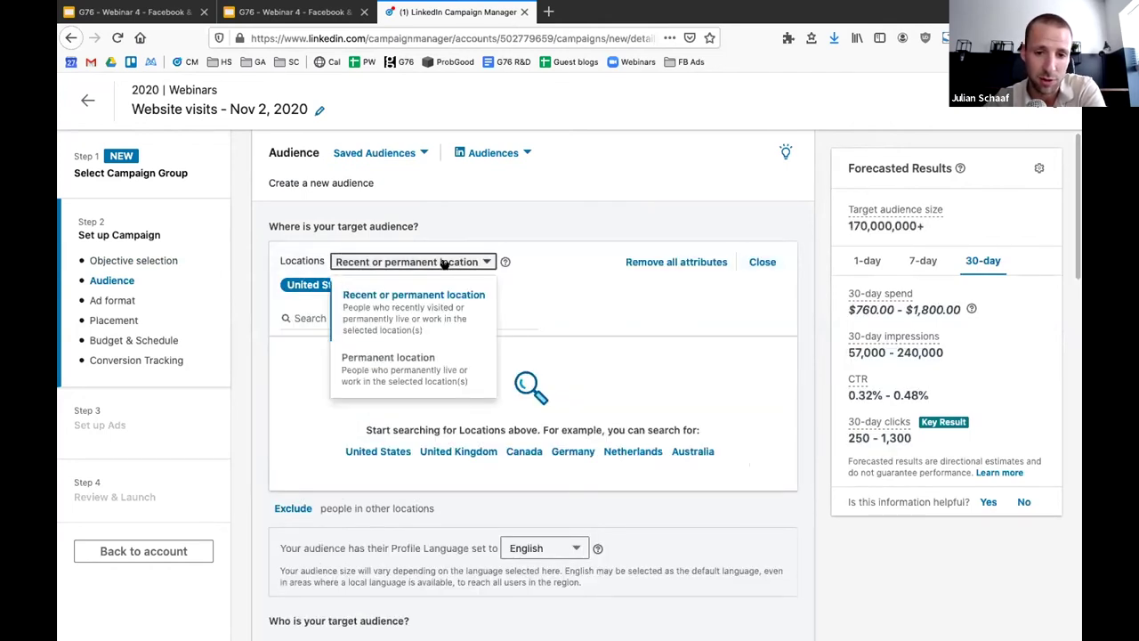
left_click(437, 382)
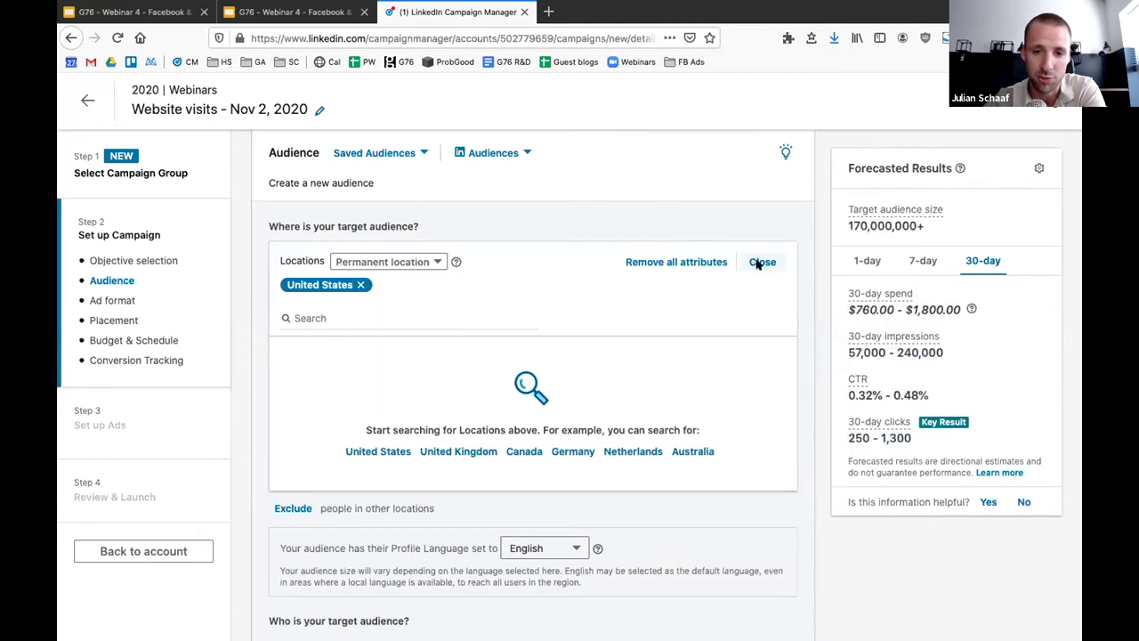
left_click(758, 263)
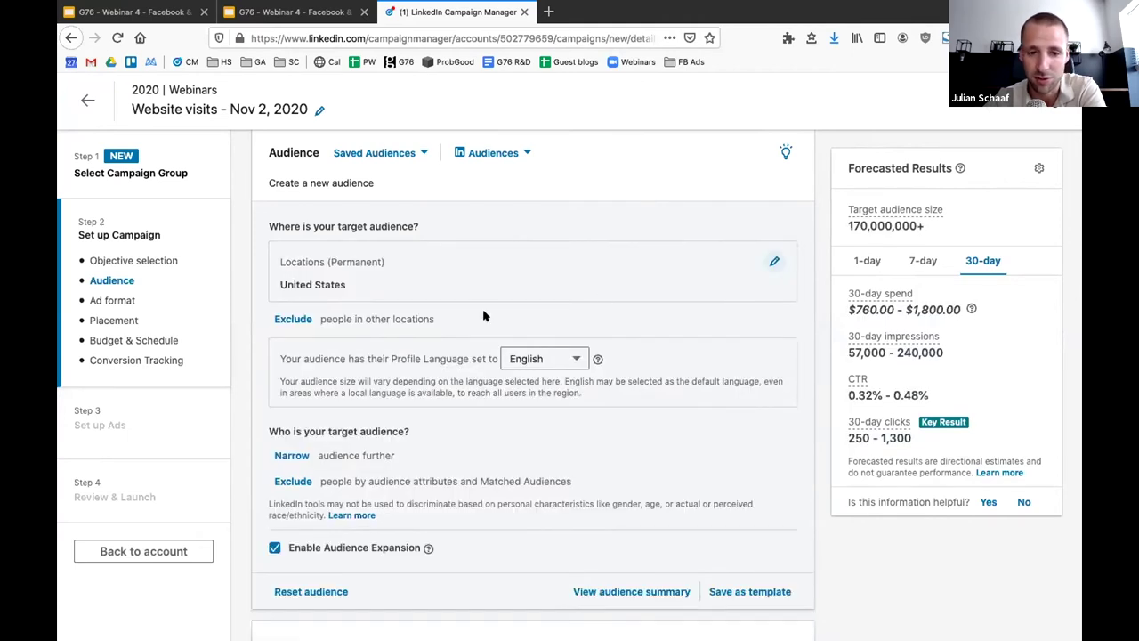
scroll(400, 392, "down", 2)
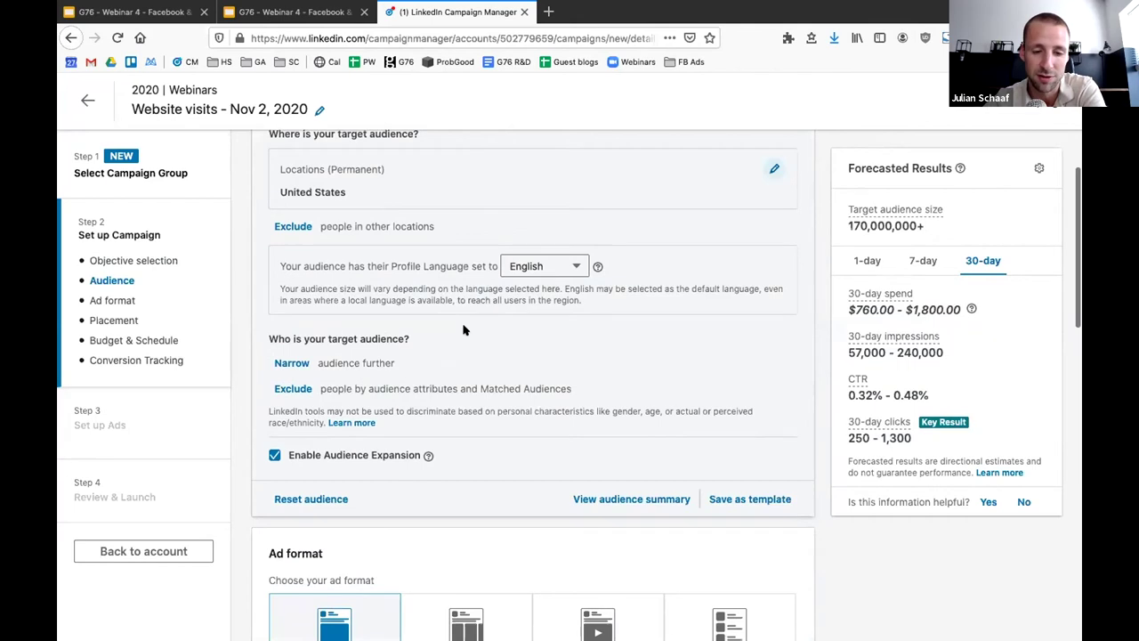
Step: Disable Audience Expansion and include the uploaded company list G76-Outreach-All-July 10 Upload in the target audience
left_click(275, 455)
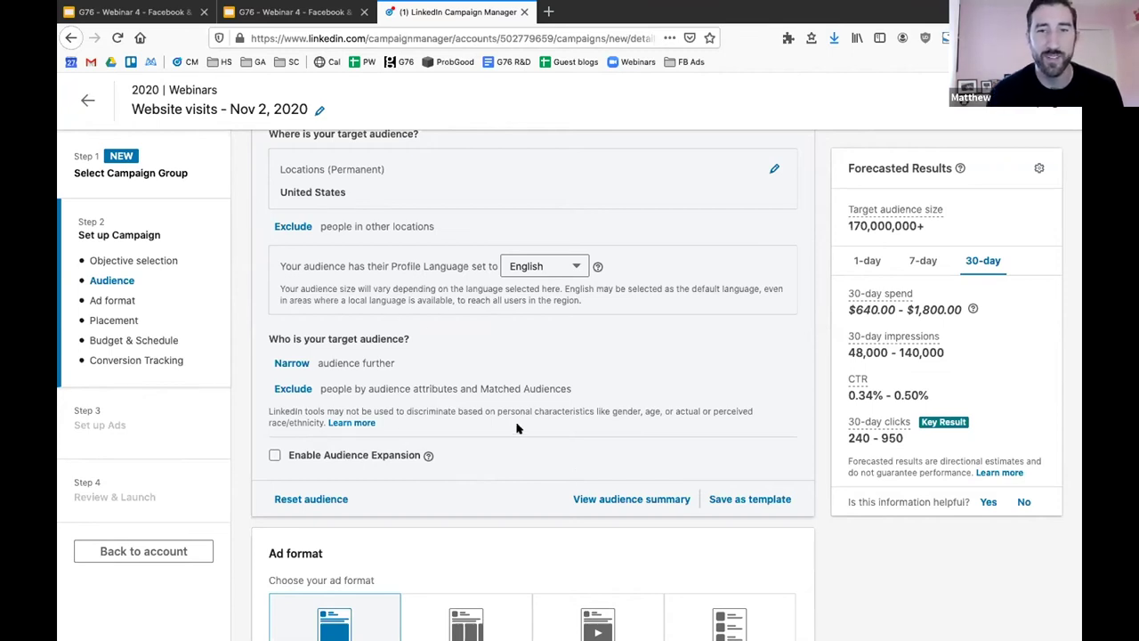
scroll(427, 329, "up", 1)
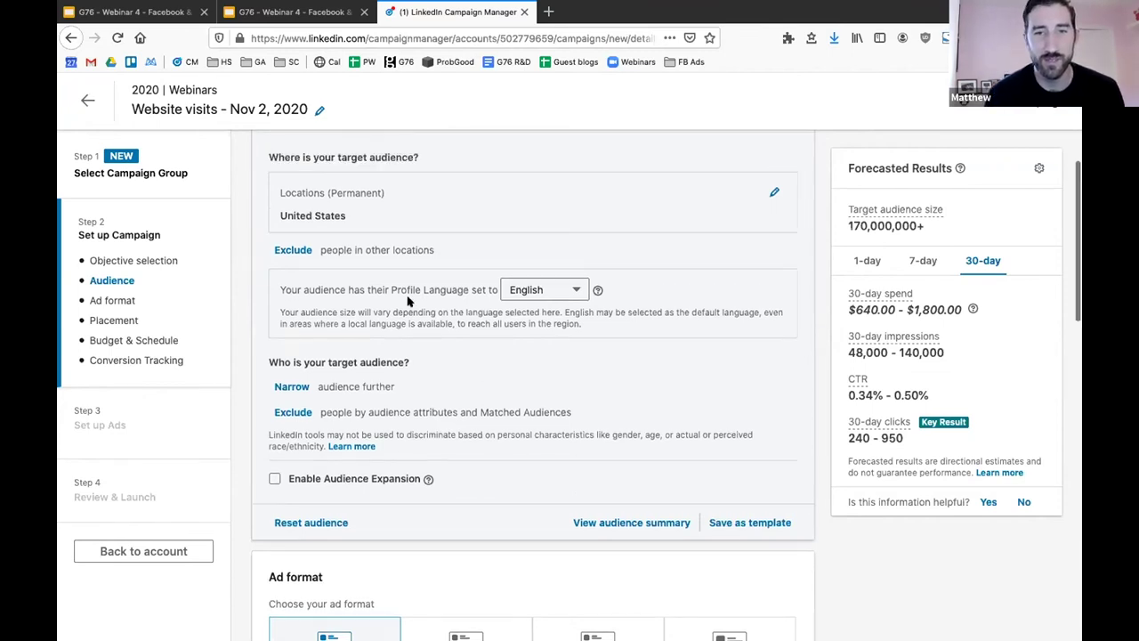
left_click(290, 387)
scroll(296, 392, "down", 2)
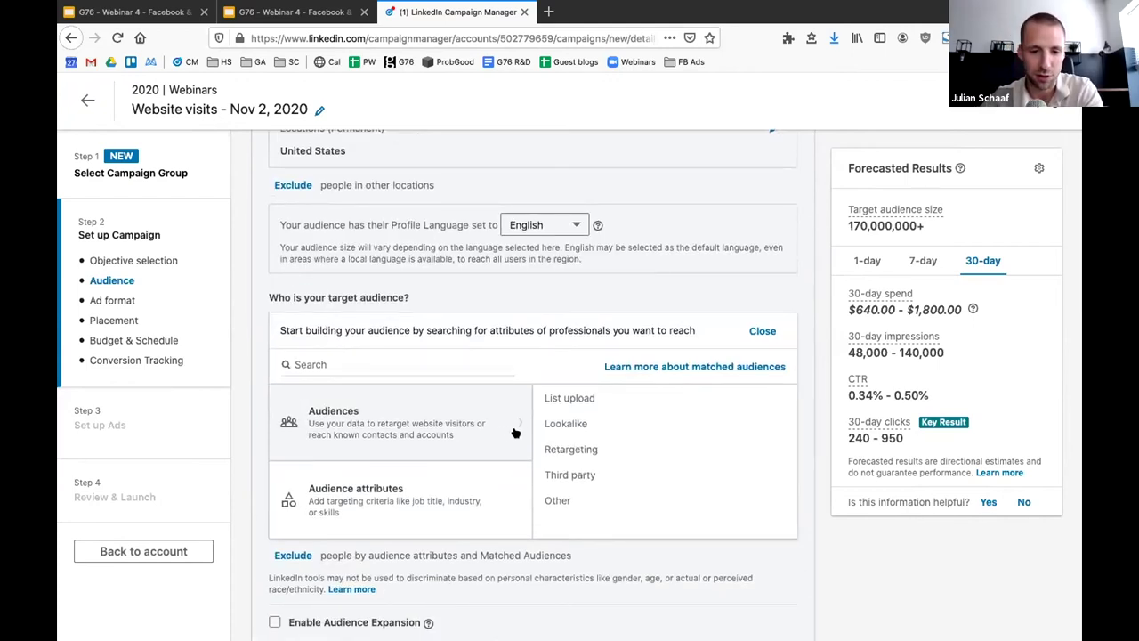
left_click(573, 398)
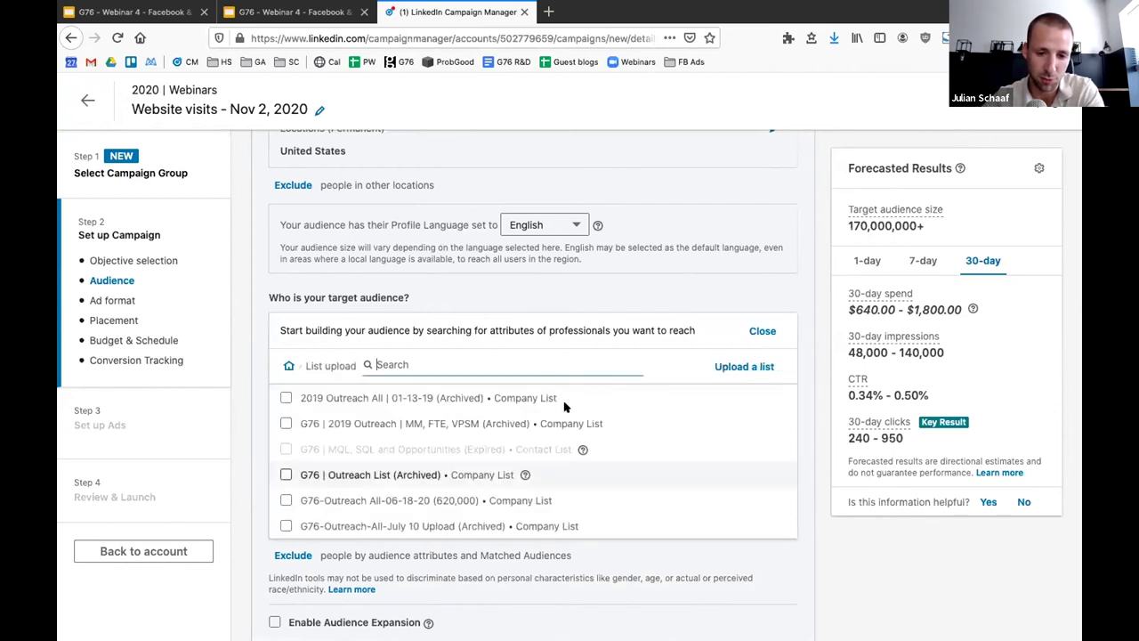
left_click(437, 524)
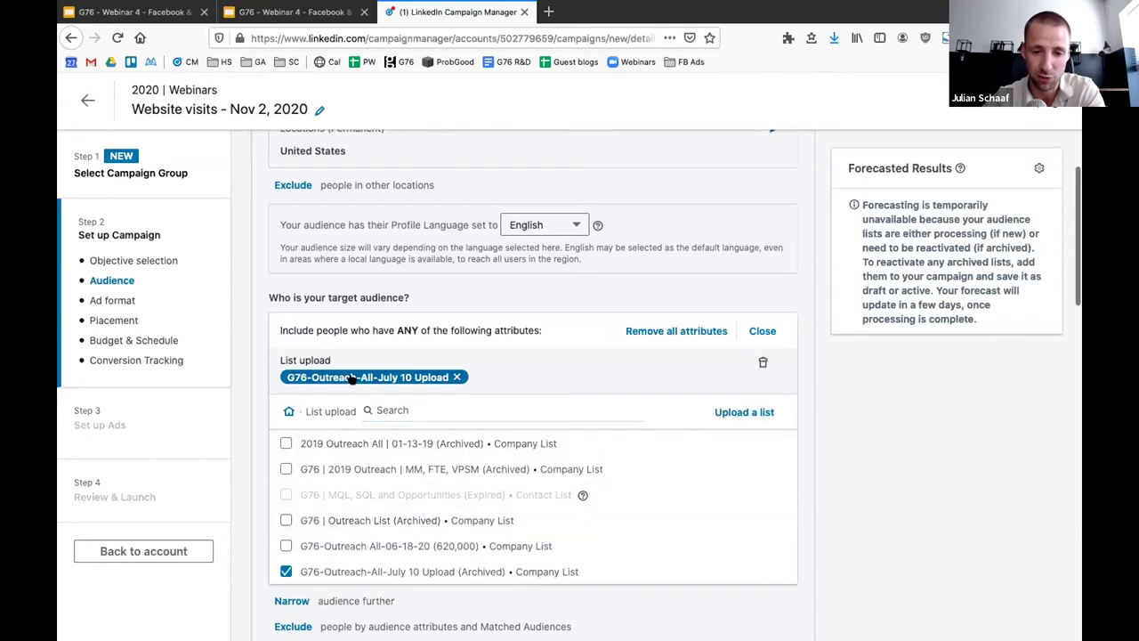
left_click(761, 330)
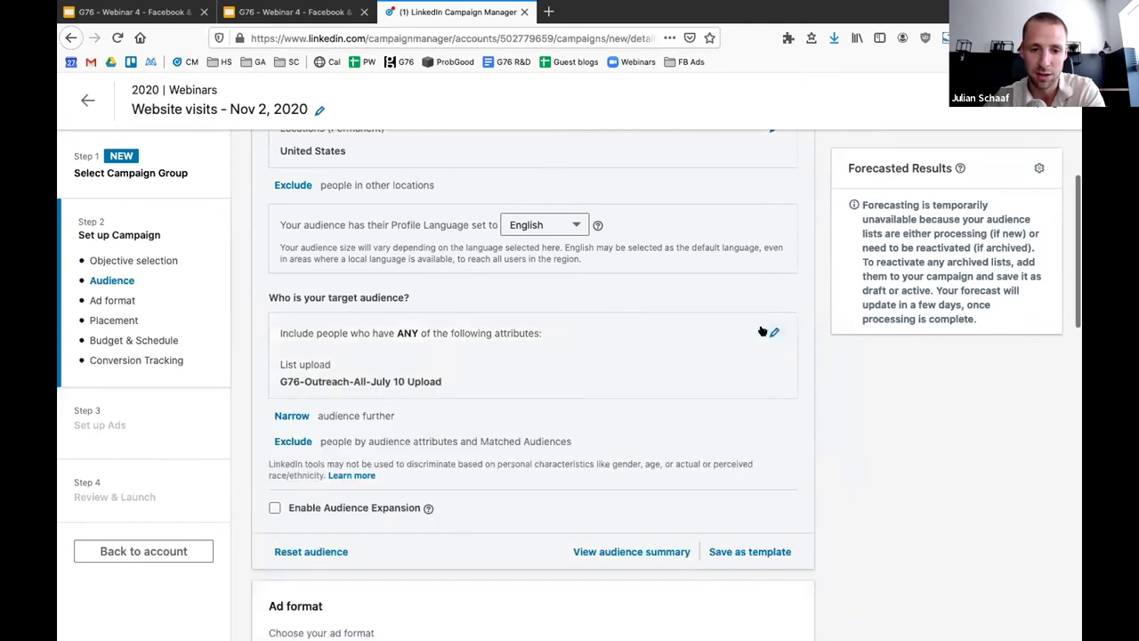
Step: Narrow the audience further by job experience, adding the current job title Marketing Director
left_click(289, 415)
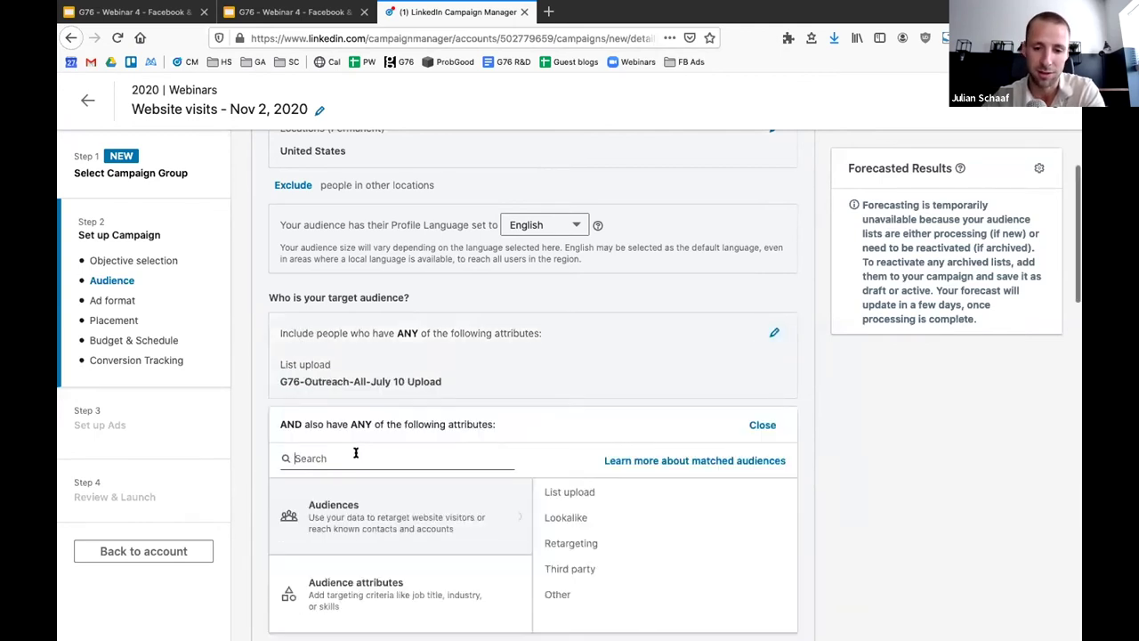
left_click(381, 564)
scroll(382, 562, "down", 1)
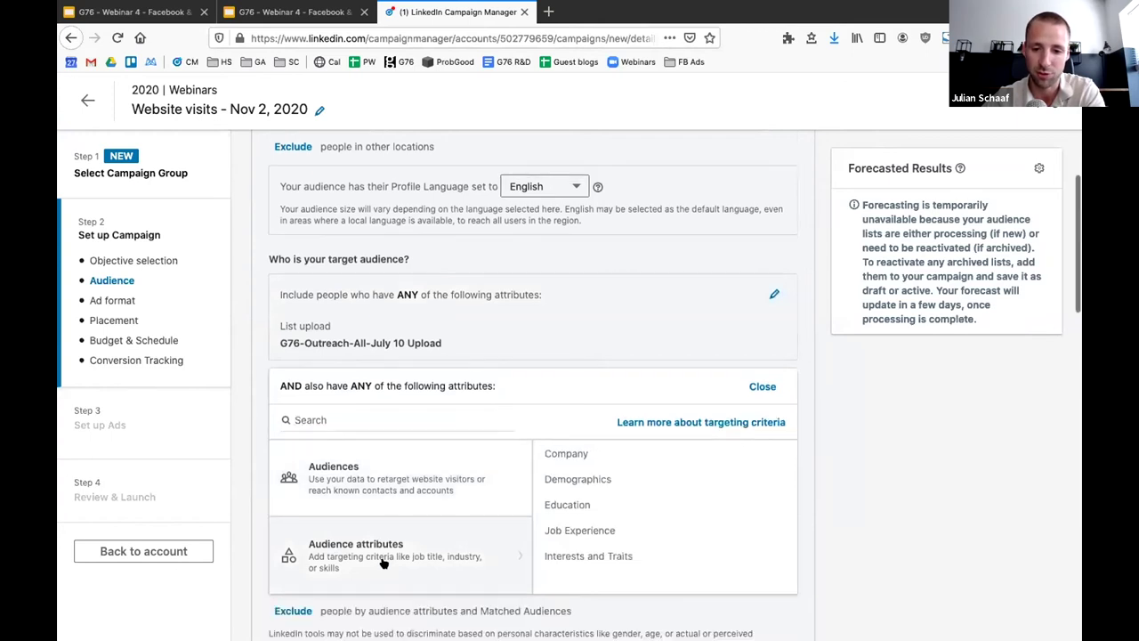
left_click(600, 532)
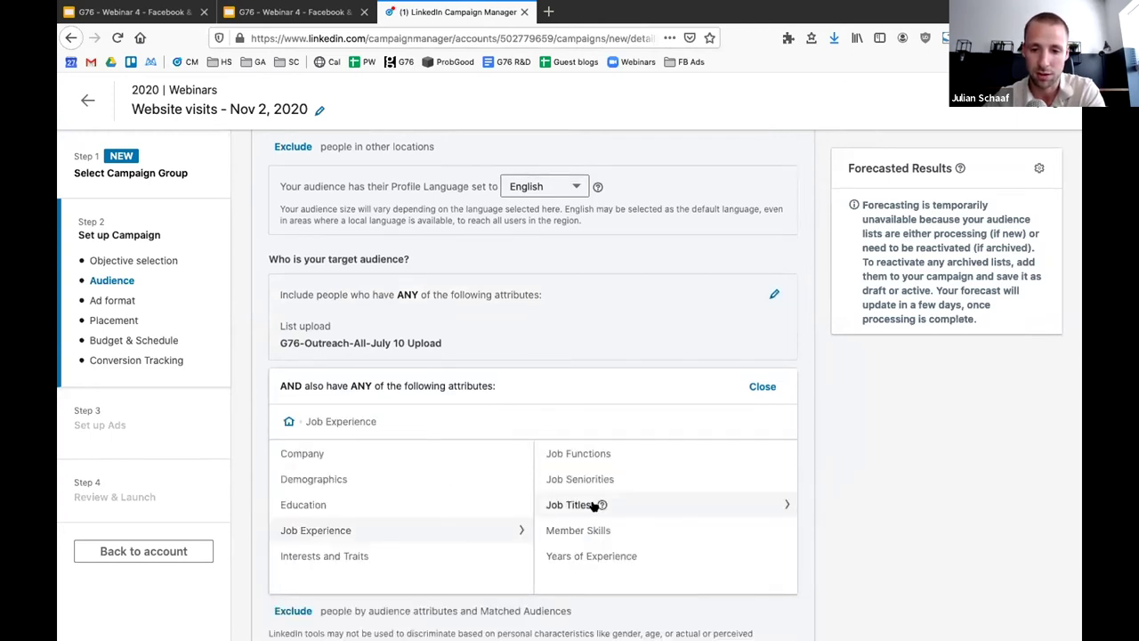
left_click(560, 503)
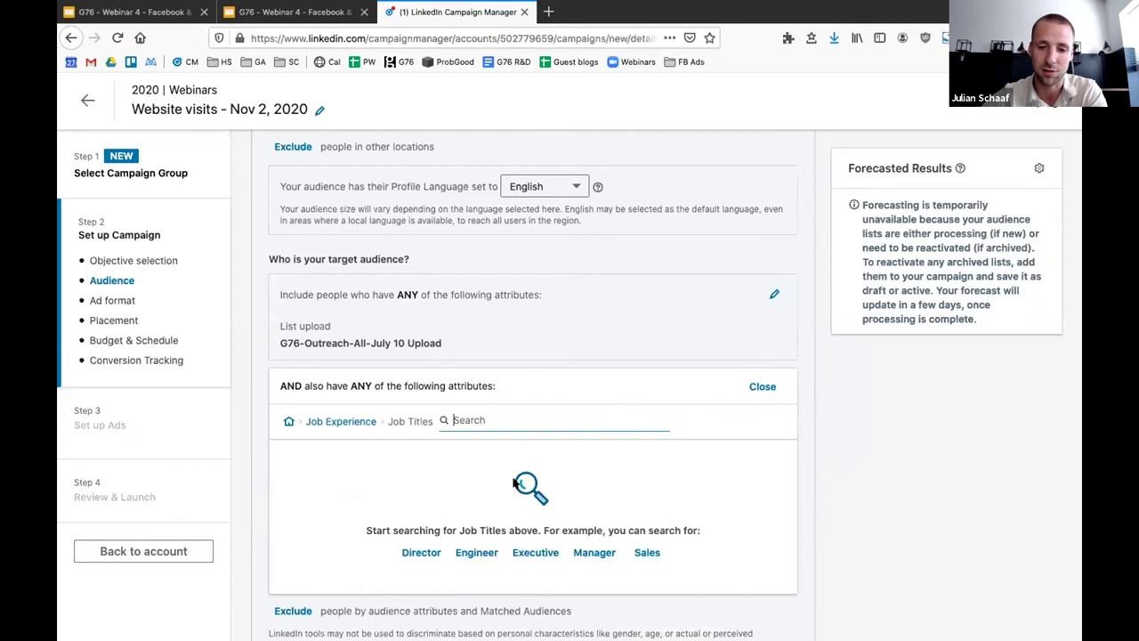
type("marketing")
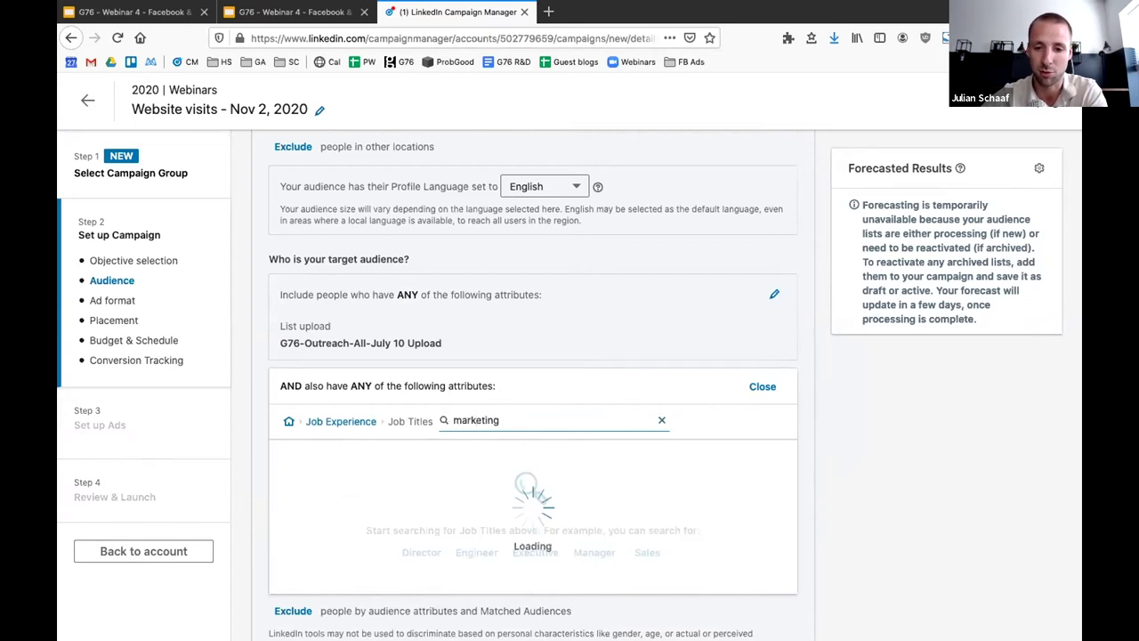
type(" director")
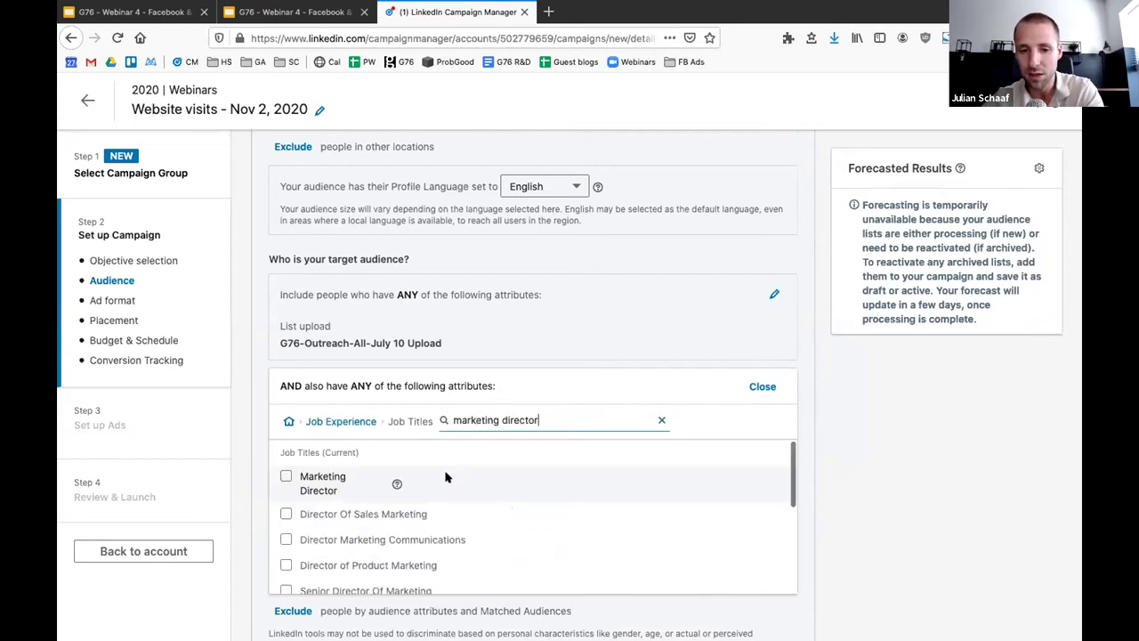
left_click(304, 485)
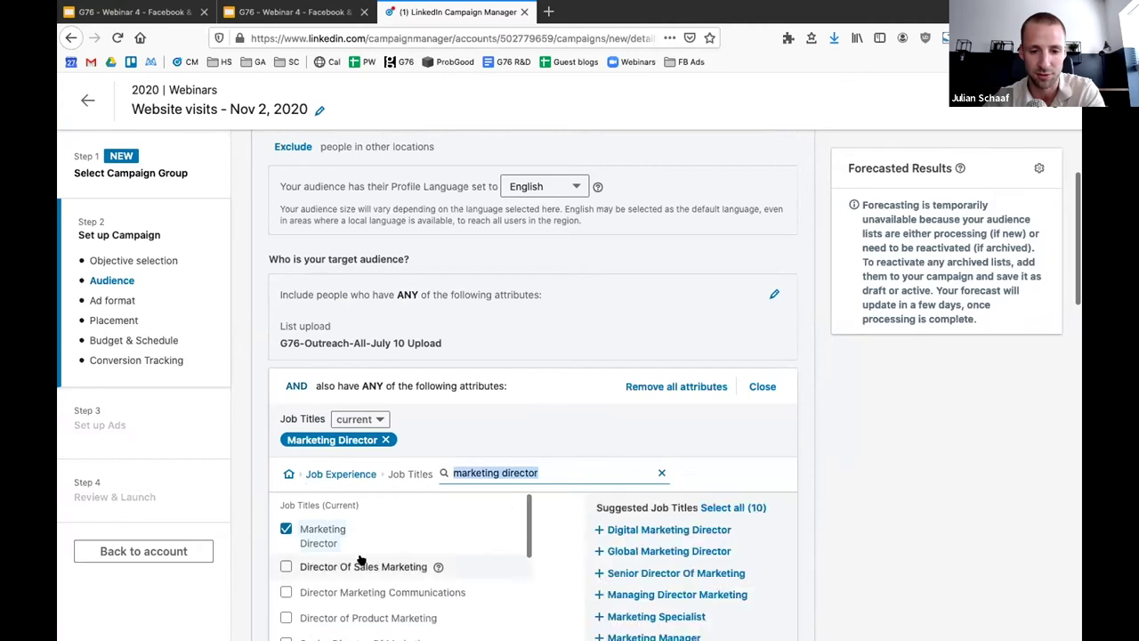
Step: Add Director Of Sales Marketing to the targeted job titles and look through the suggested titles
scroll(365, 551, "down", 1)
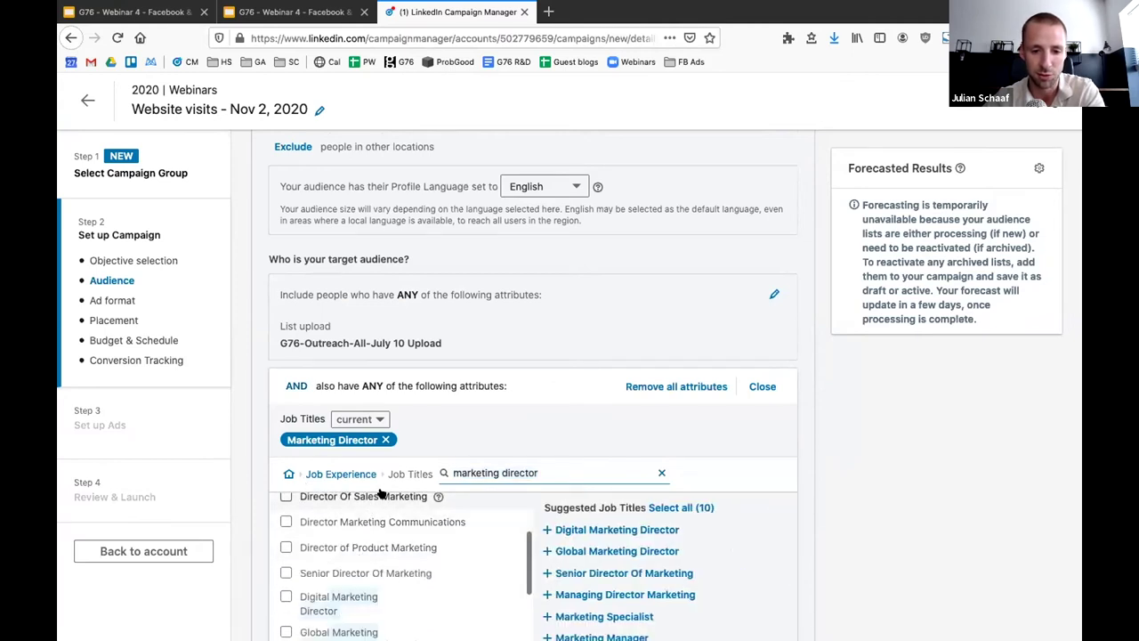
left_click(381, 495)
scroll(347, 597, "down", 1)
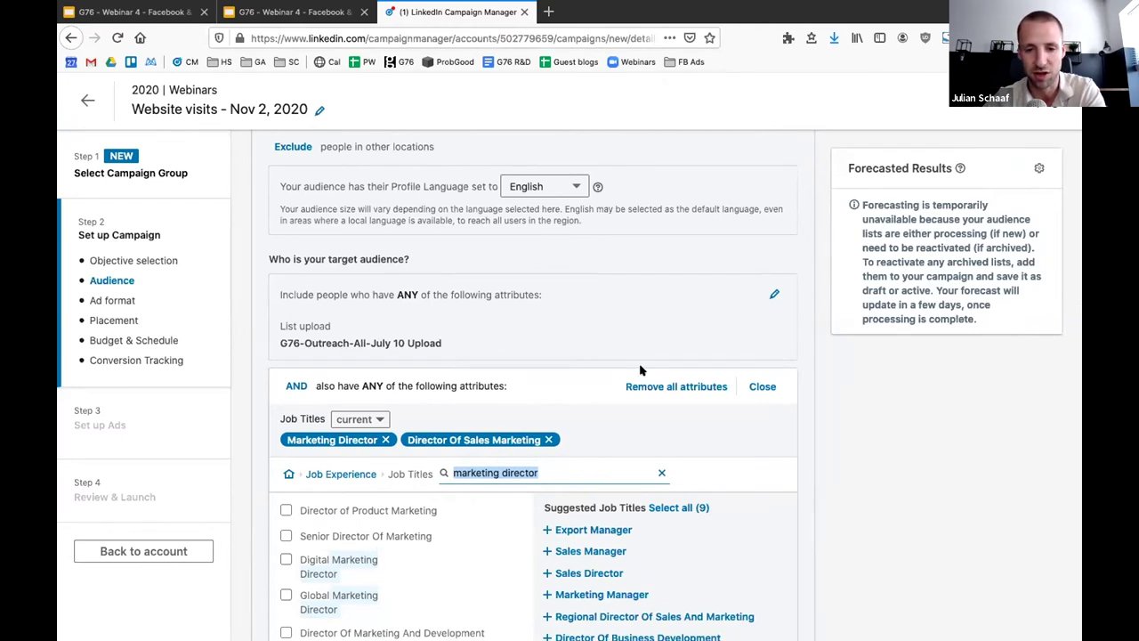
scroll(696, 449, "down", 5)
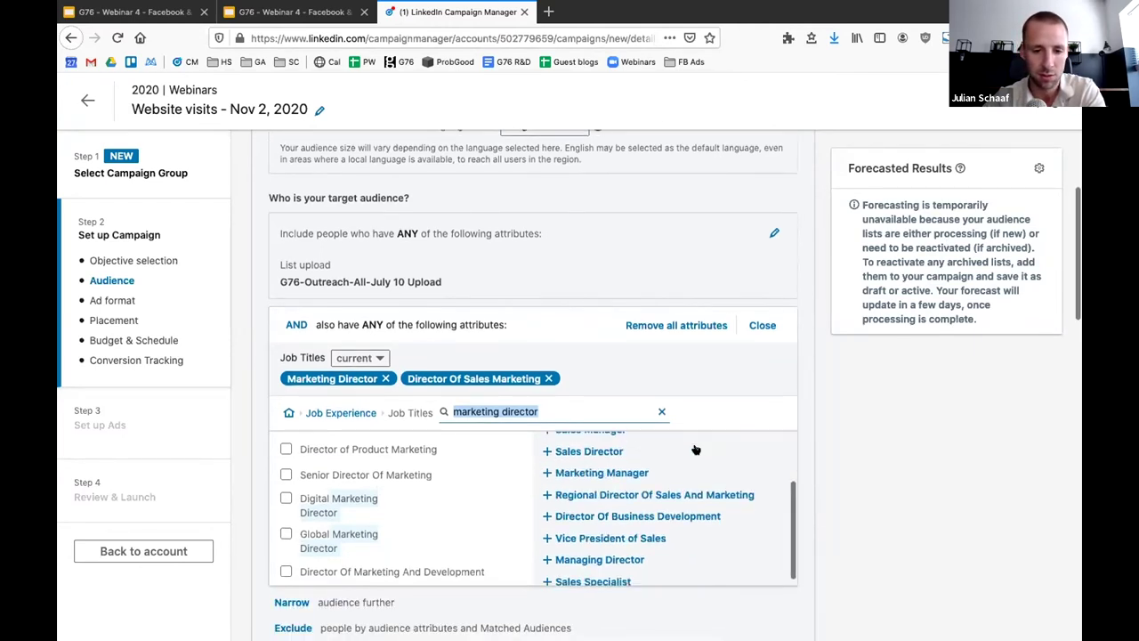
scroll(696, 449, "down", 1)
scroll(667, 454, "up", 3)
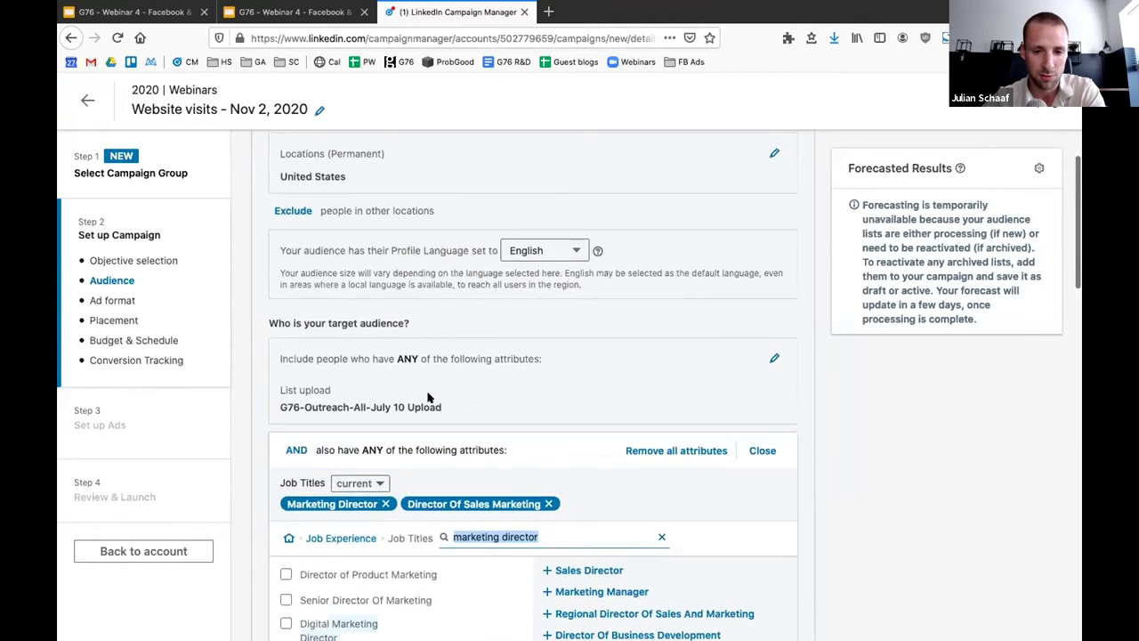
Step: Remove the uploaded outreach list from the audience's included attributes
left_click(712, 395)
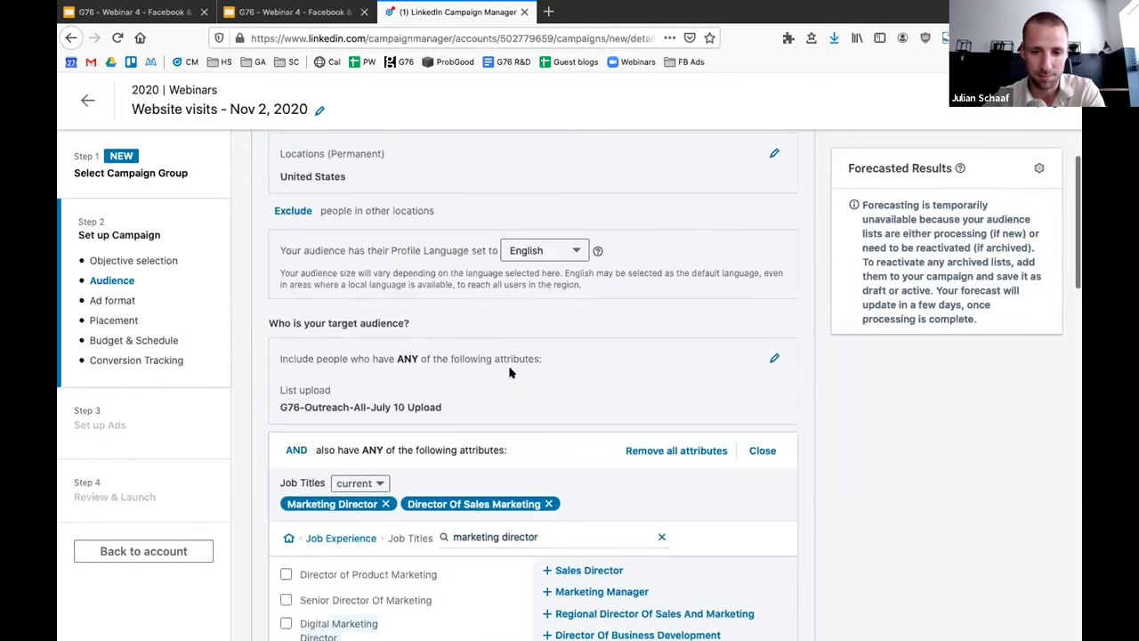
left_click(775, 360)
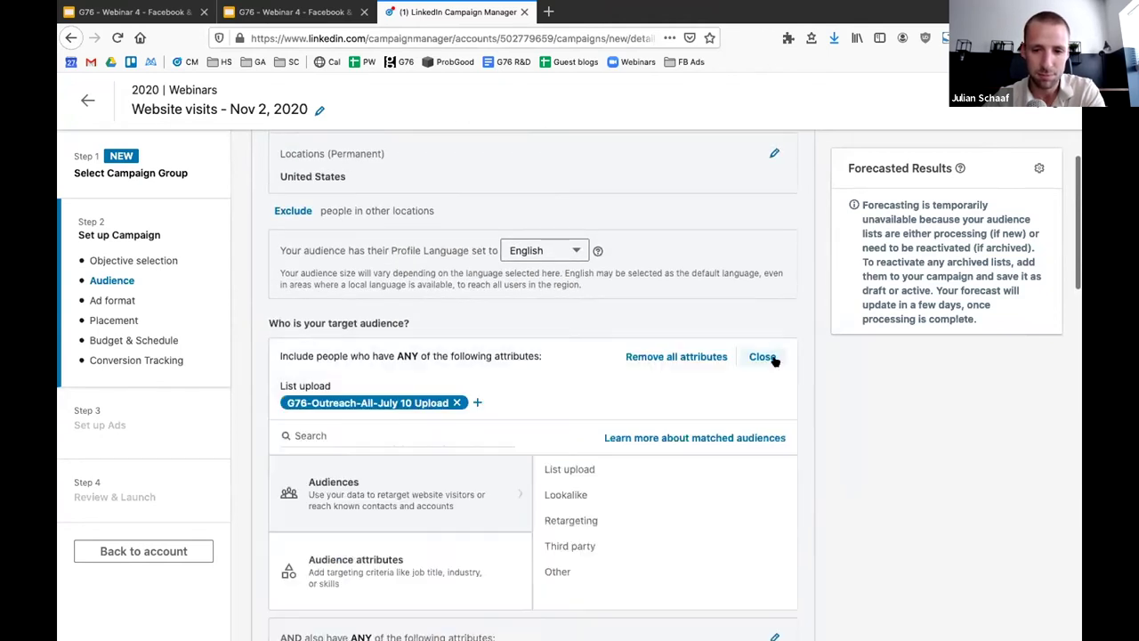
left_click(456, 402)
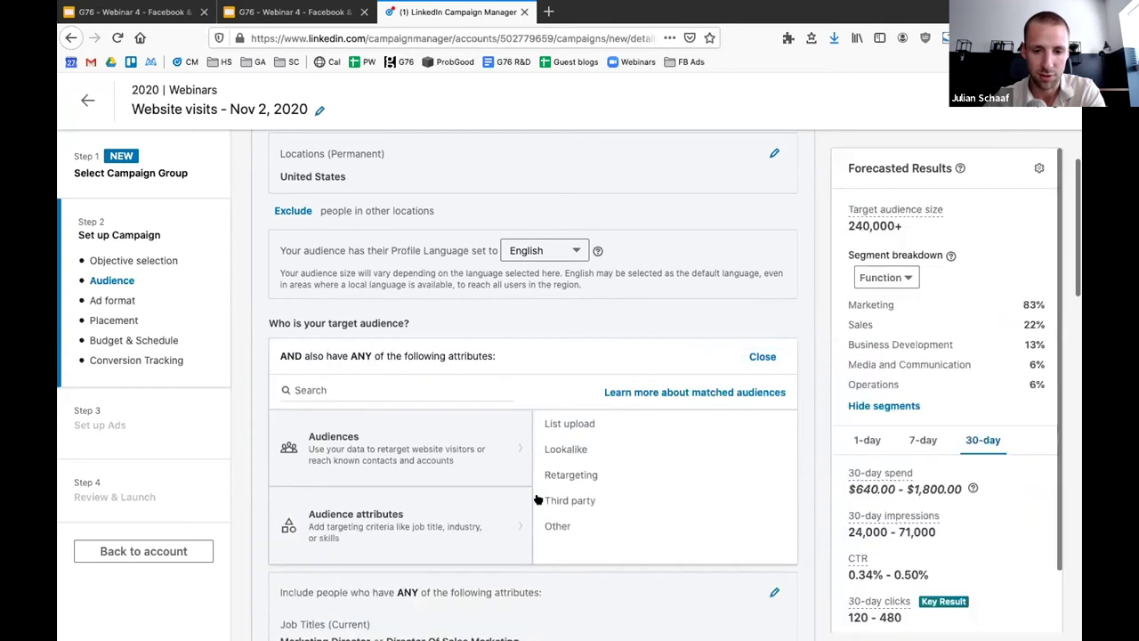
Step: Include the Machinery company industry as an audience attribute alongside the job titles and close the attribute editor
left_click(458, 522)
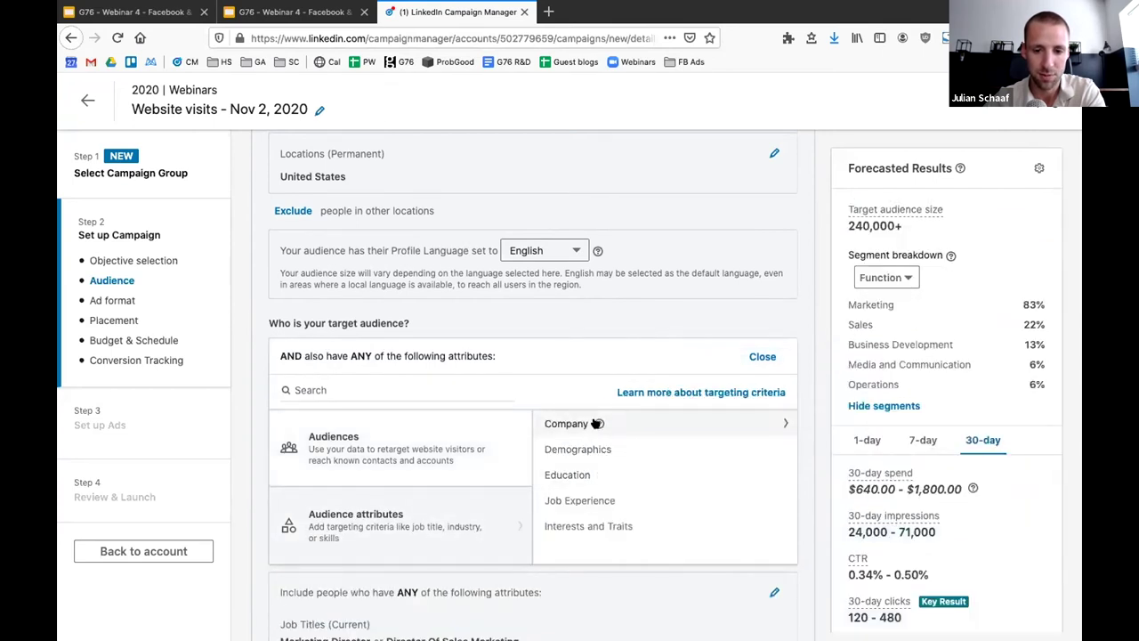
left_click(567, 424)
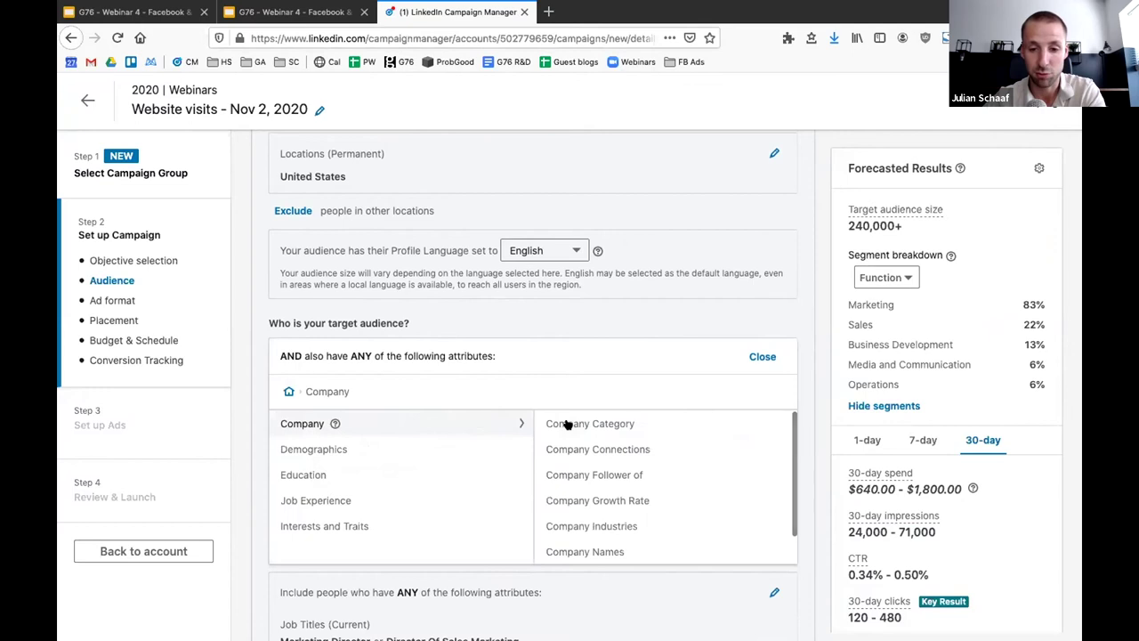
left_click(594, 525)
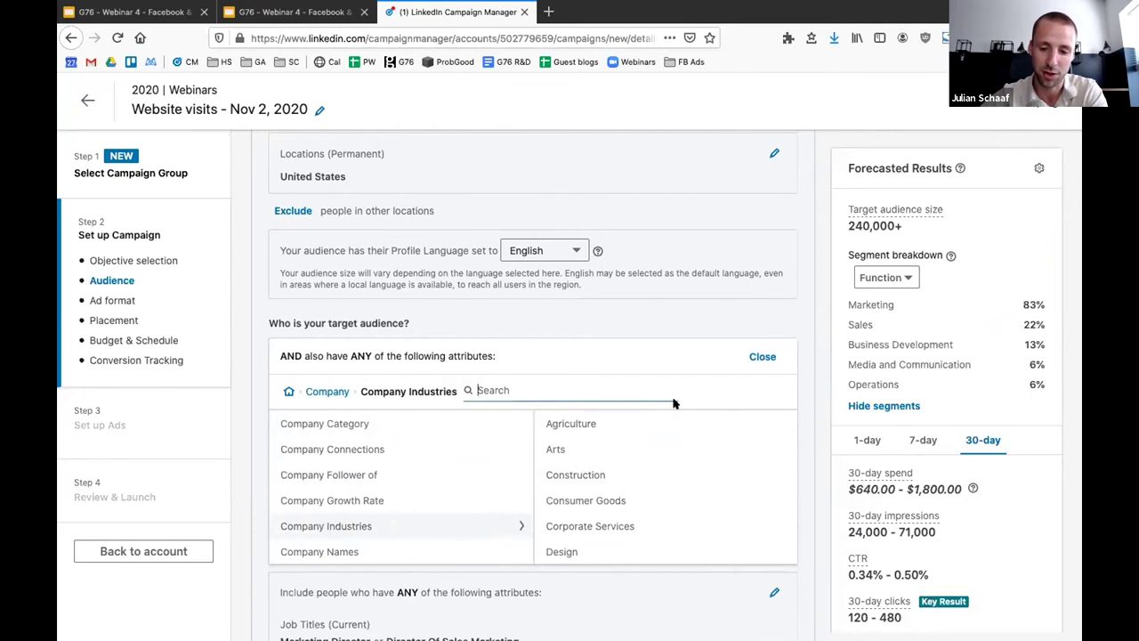
type("m")
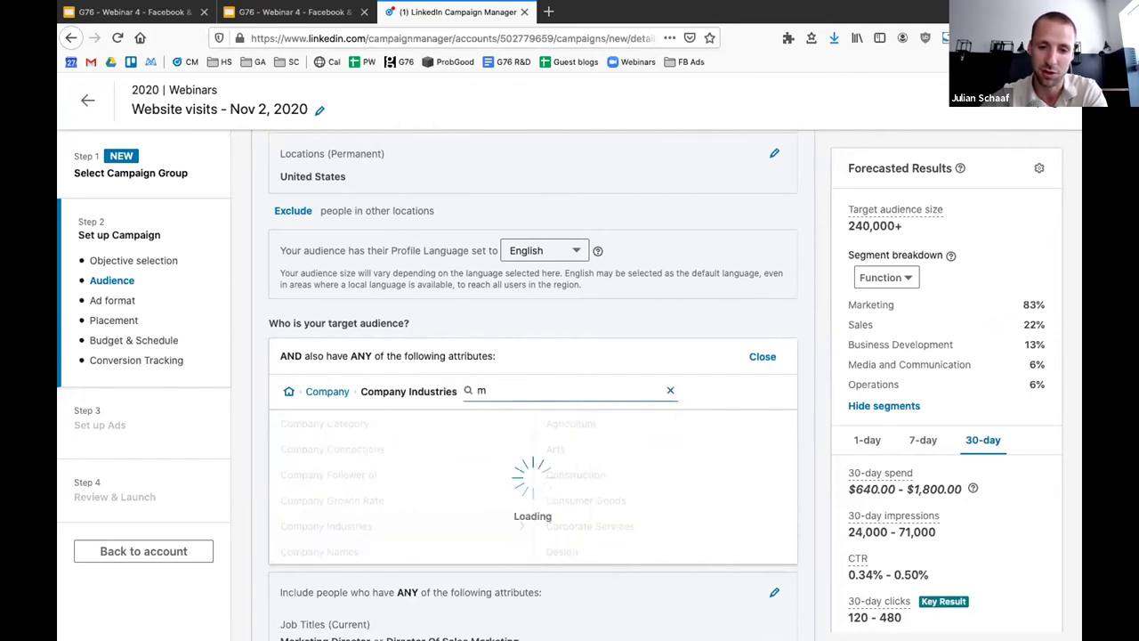
type("achniery")
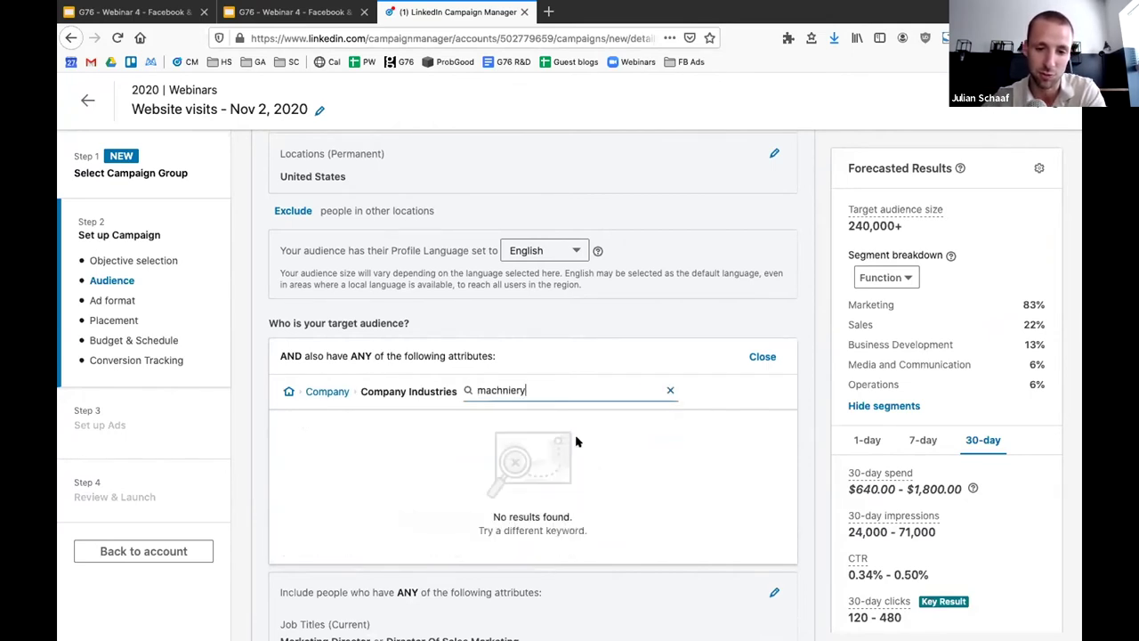
key("BackSpace")
key("BackSpace")
key("BackSpace")
key("BackSpace")
key("BackSpace")
type("in")
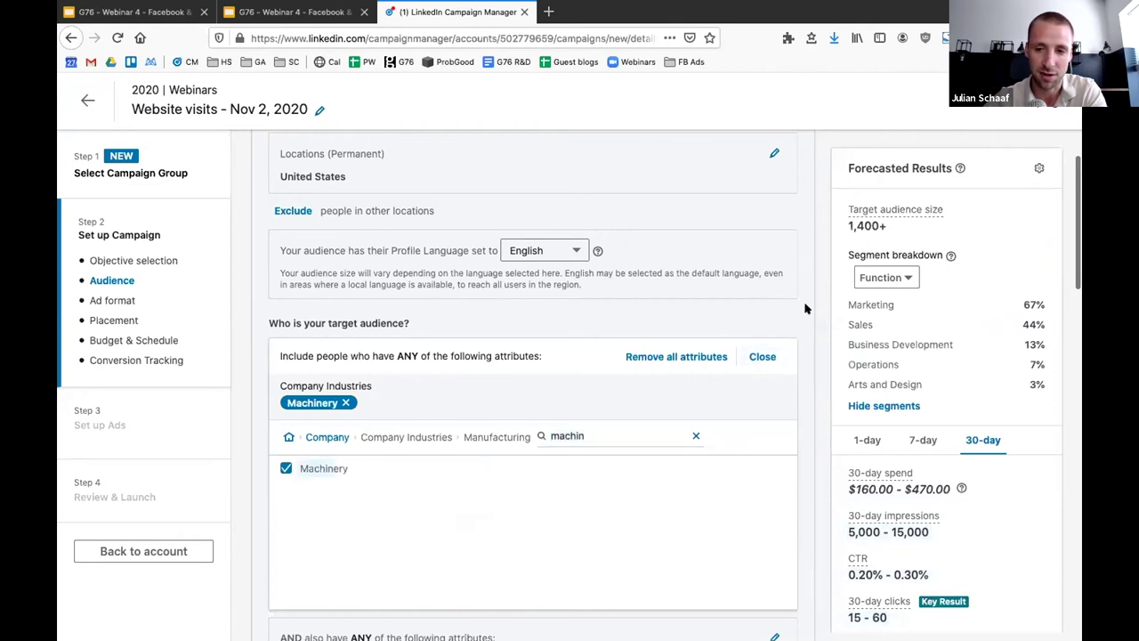
left_click(762, 355)
Step: Start an exclusion block for the target audience and open its company attribute categories
scroll(676, 305, "down", 2)
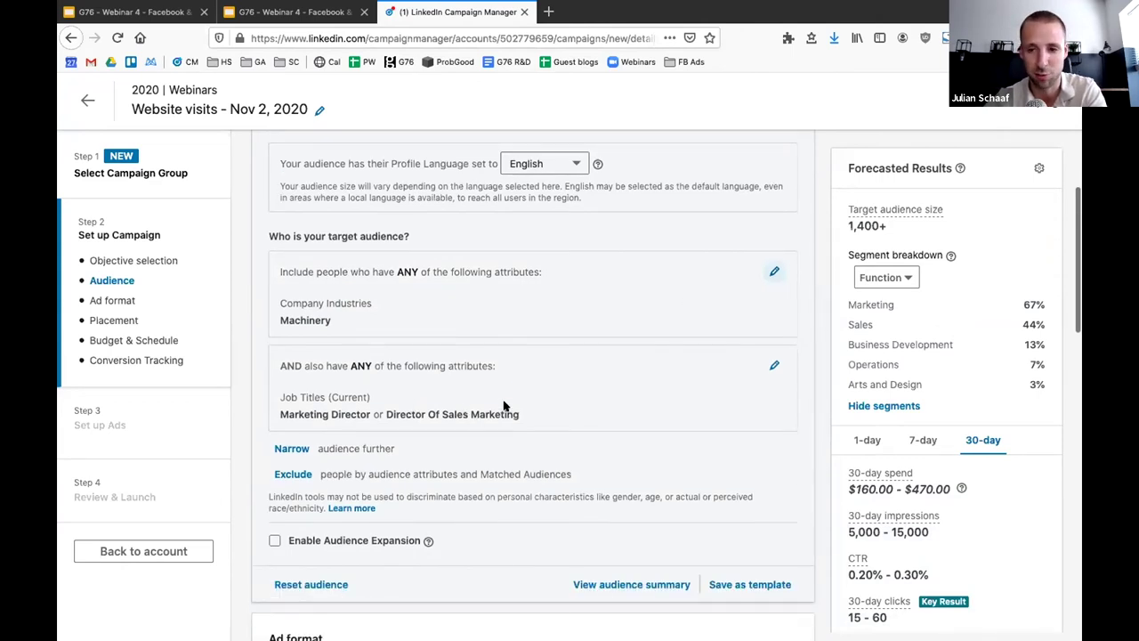
scroll(650, 393, "down", 1)
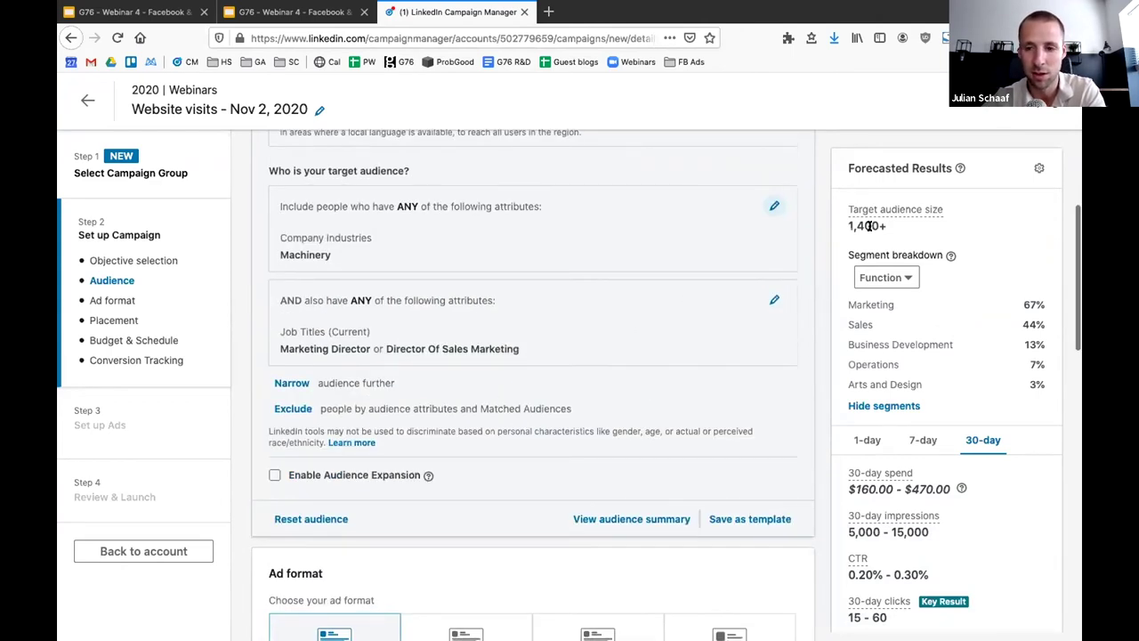
scroll(534, 338, "down", 2)
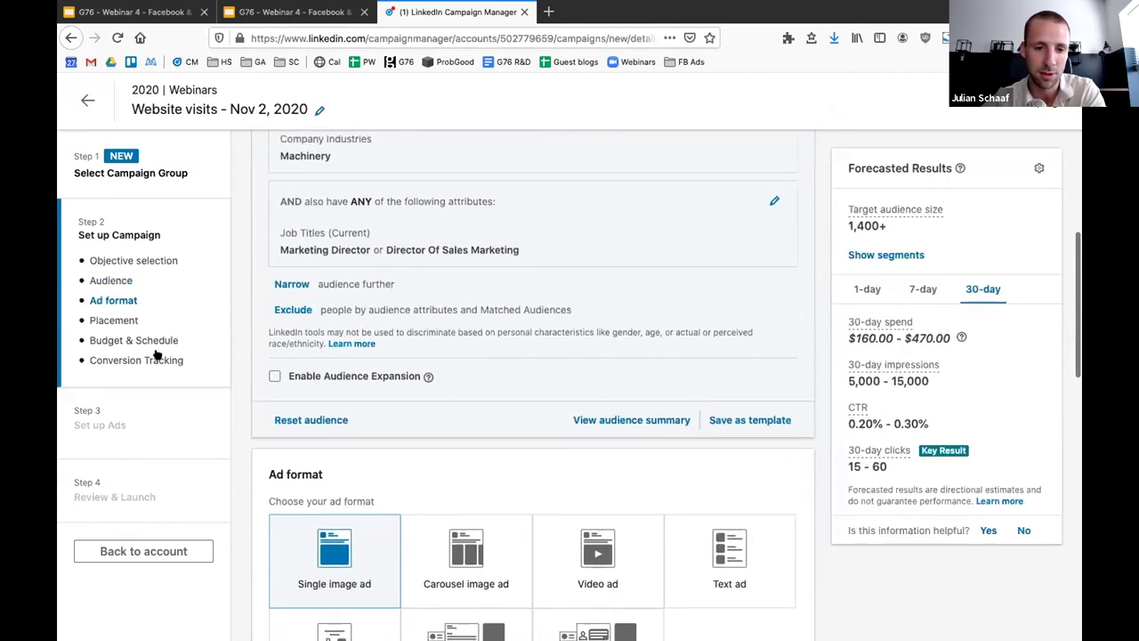
left_click(288, 309)
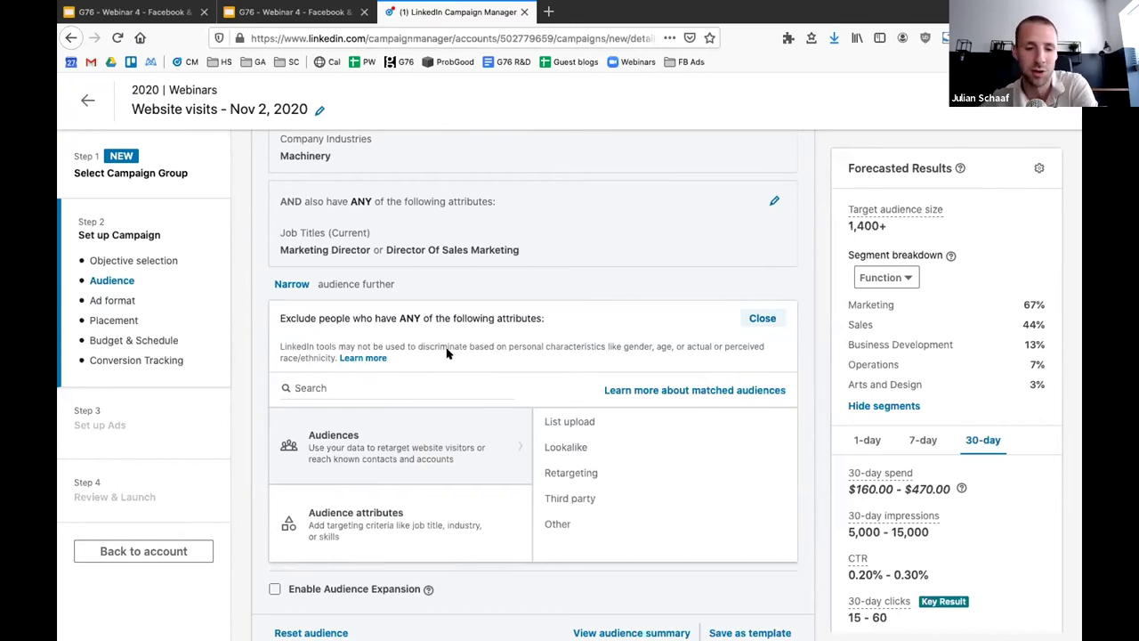
left_click(442, 506)
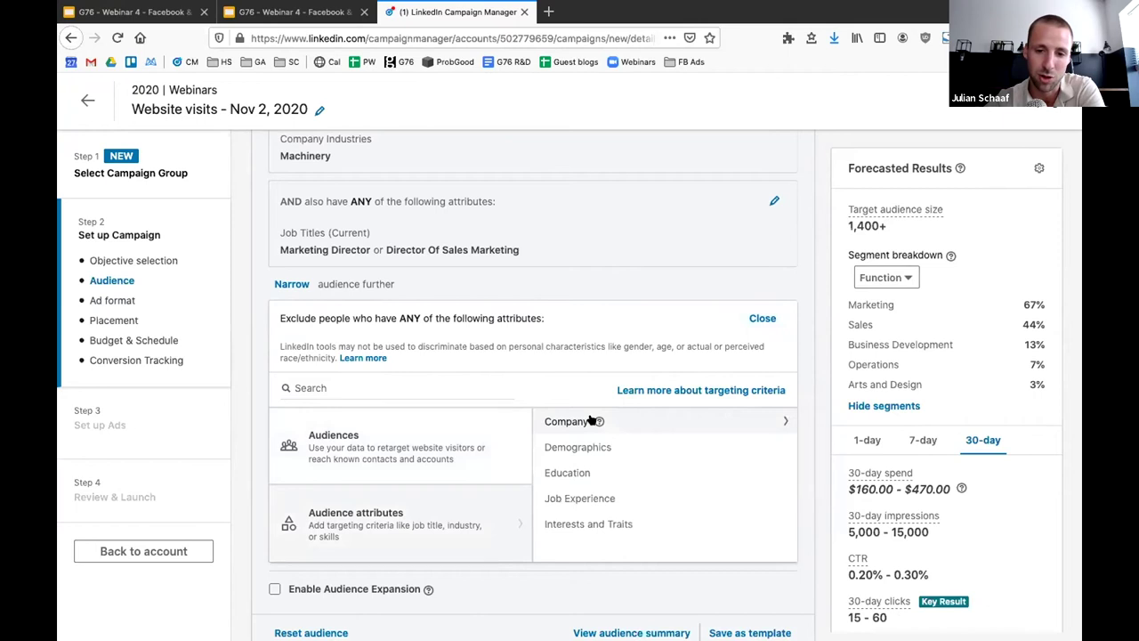
mouse_move(601, 422)
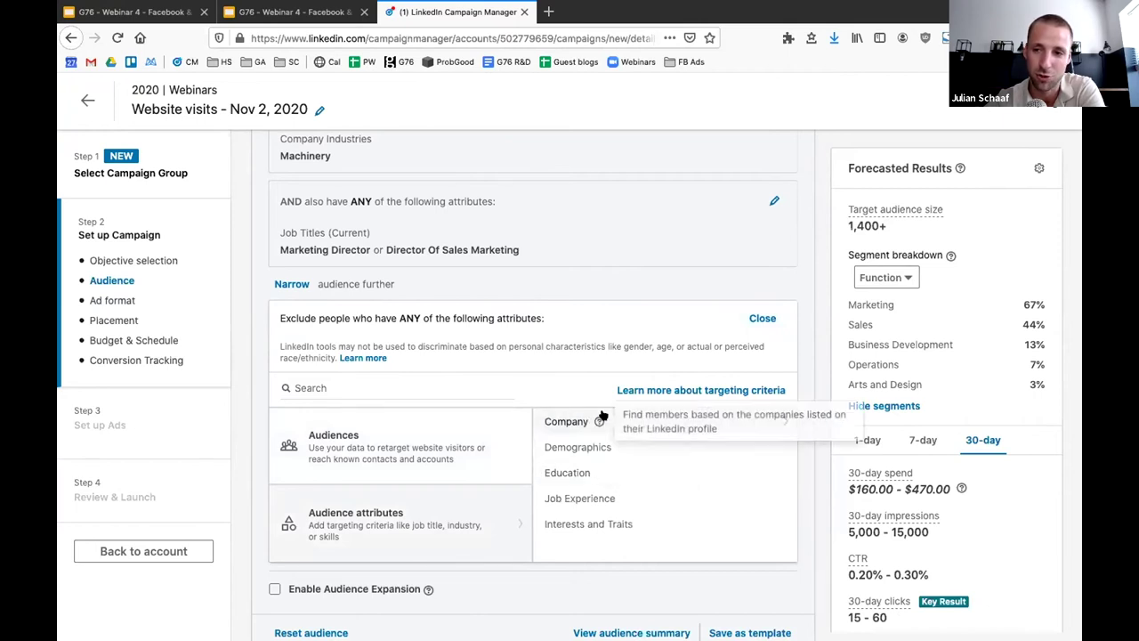
left_click(555, 424)
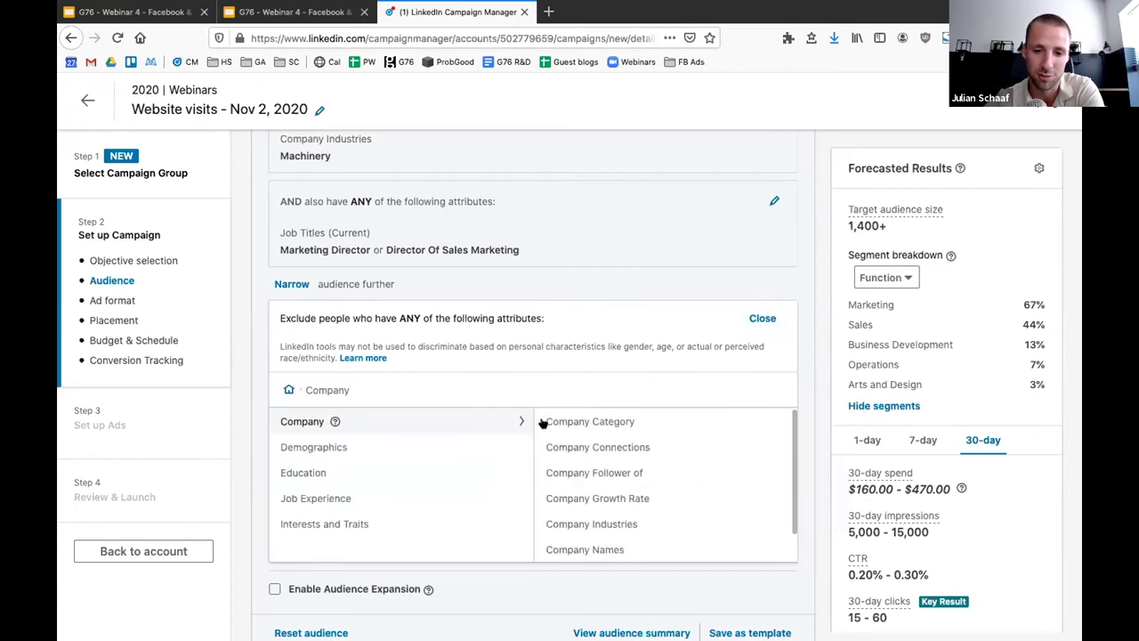
Step: Exclude people whose current company name is Aon from the audience
left_click(584, 548)
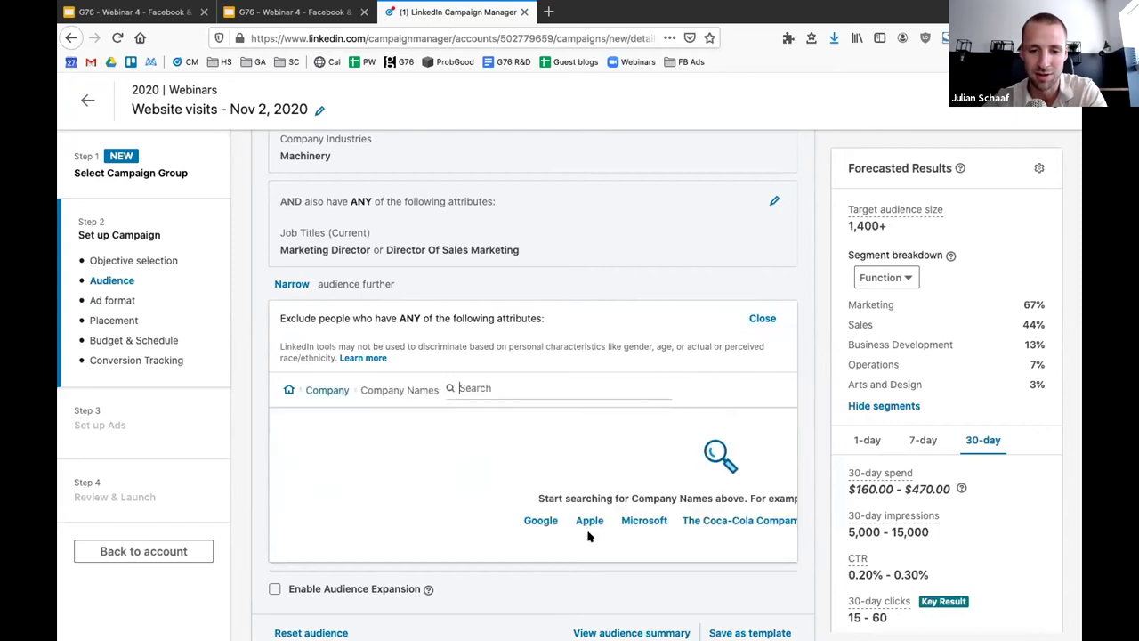
type("aon")
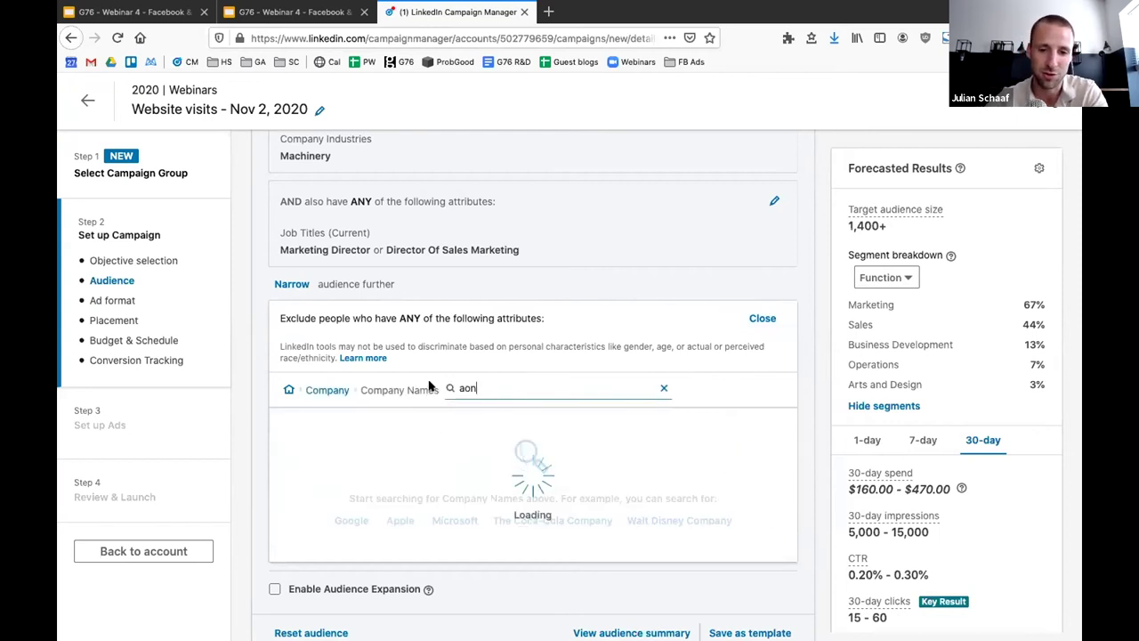
left_click(286, 444)
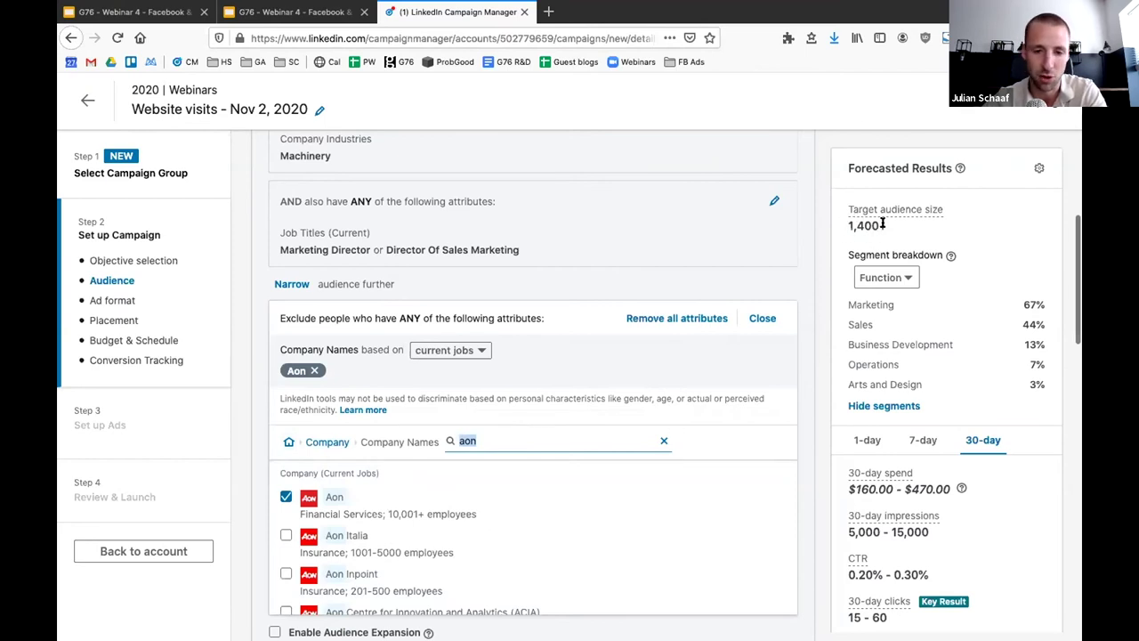
Step: Remove Aon from the excluded company names
left_click(313, 371)
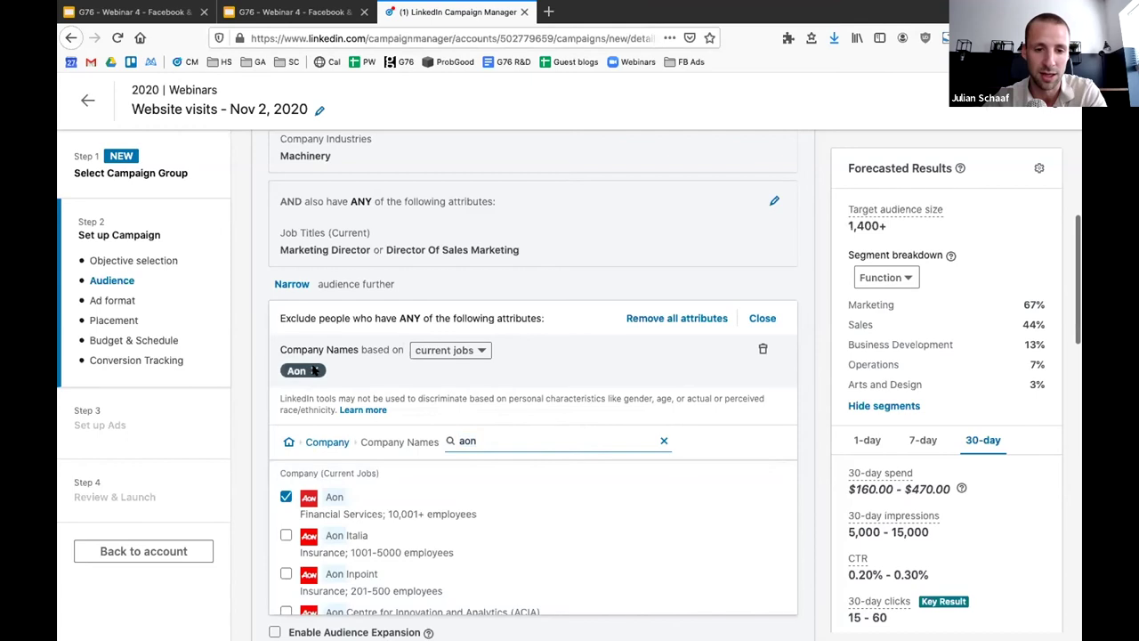
left_click(313, 371)
left_click(661, 387)
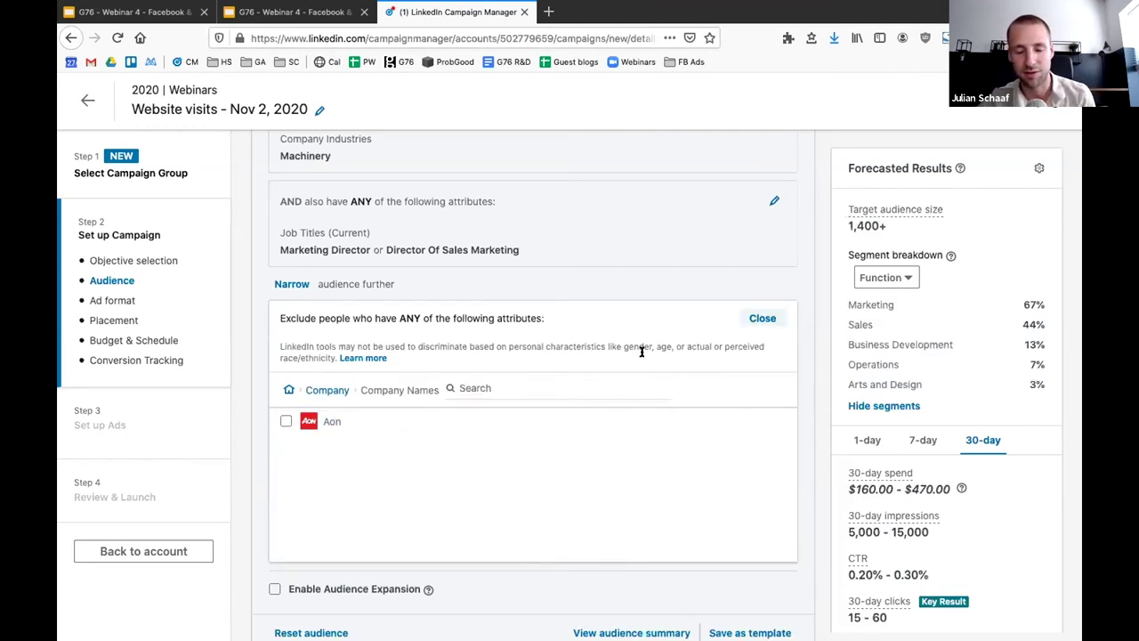
Step: Exclude companies with 5001-10,000 employees and 10,001+ employees from the audience by company size
left_click(322, 389)
scroll(588, 507, "down", 2)
left_click(587, 544)
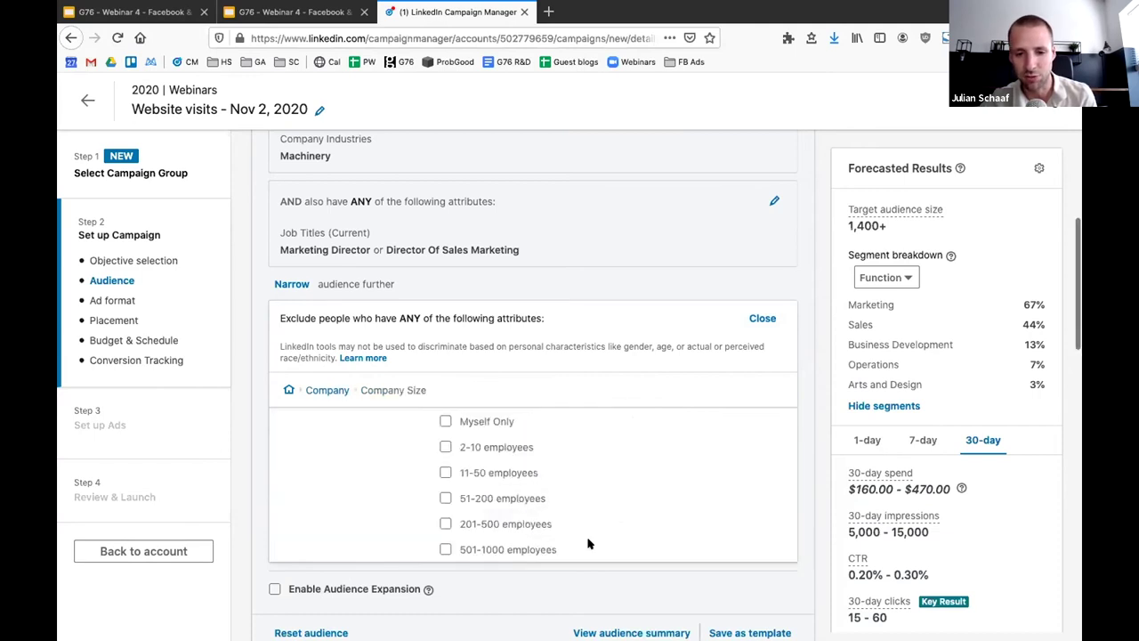
scroll(473, 514, "down", 2)
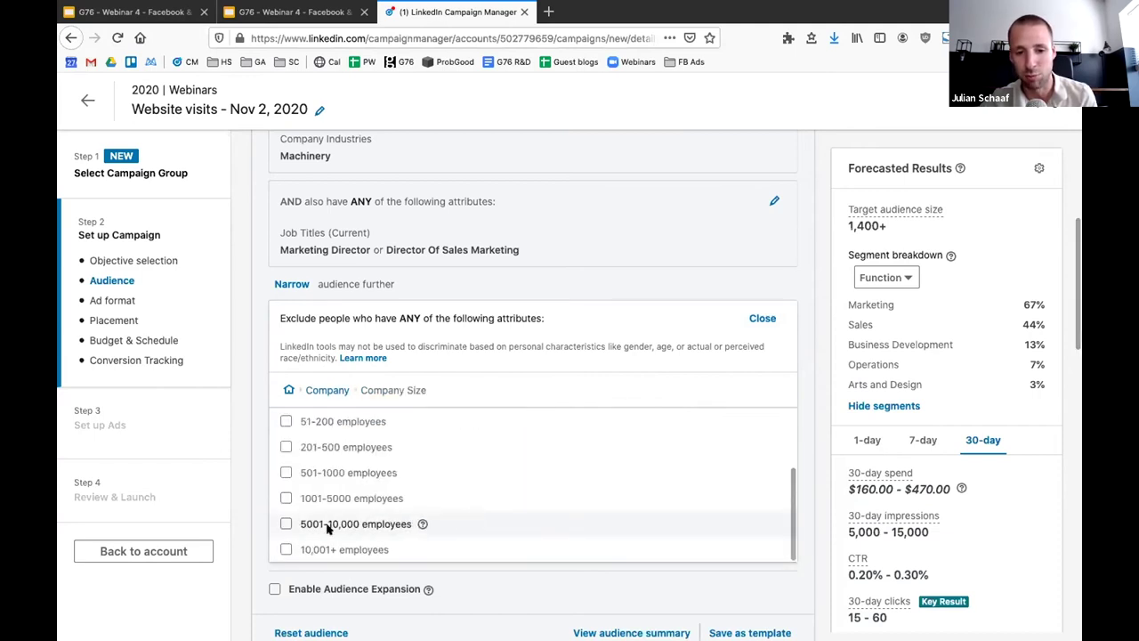
left_click(285, 524)
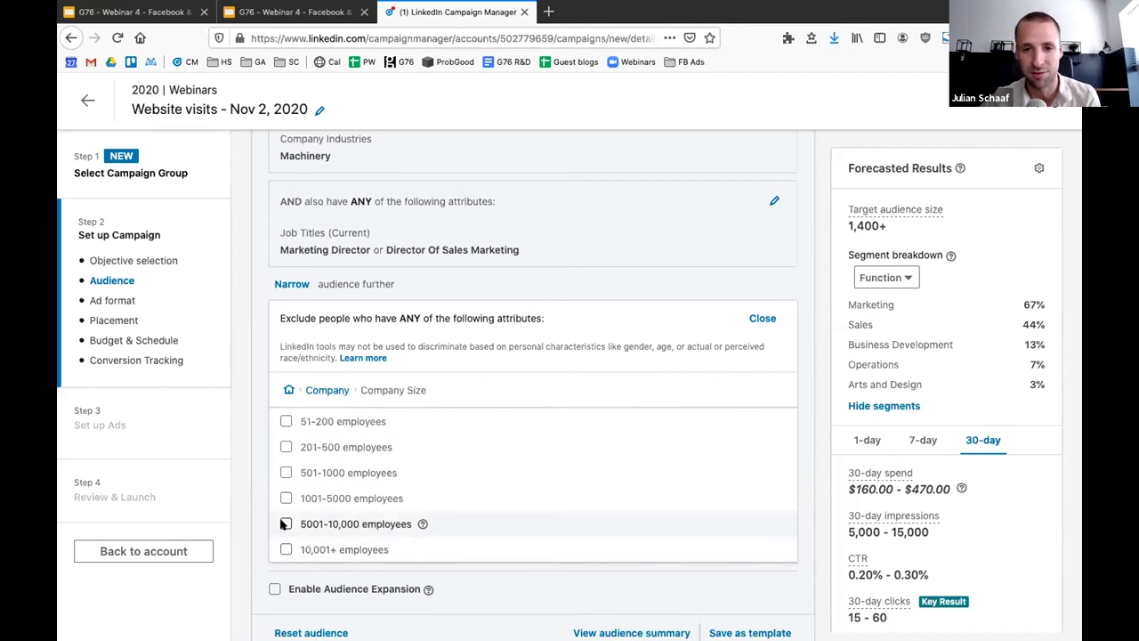
left_click(285, 543)
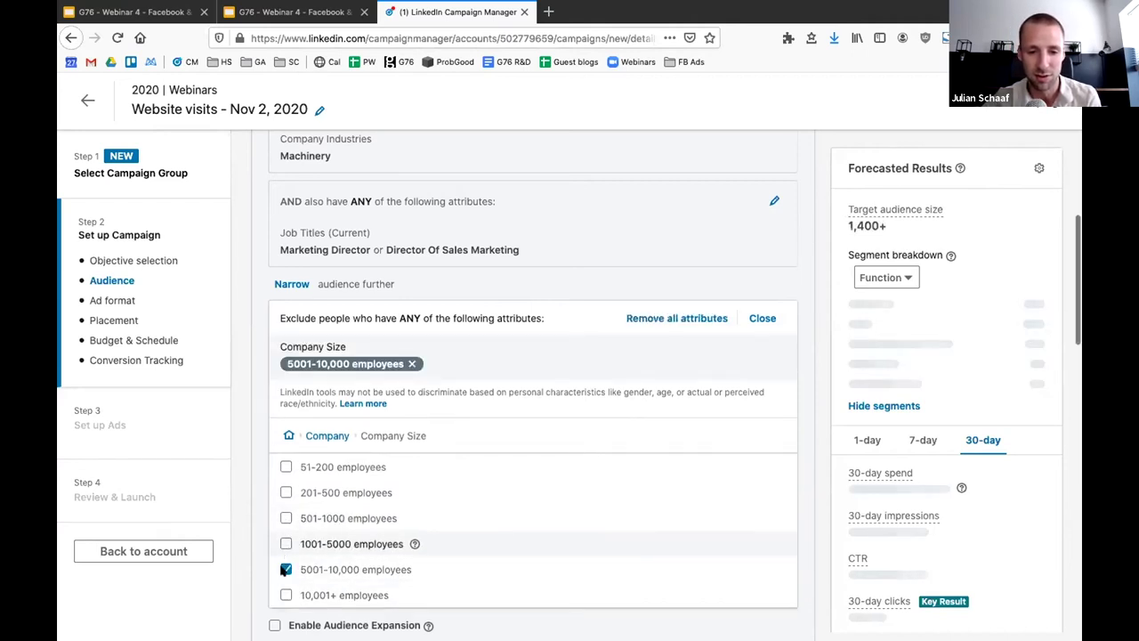
left_click(285, 544)
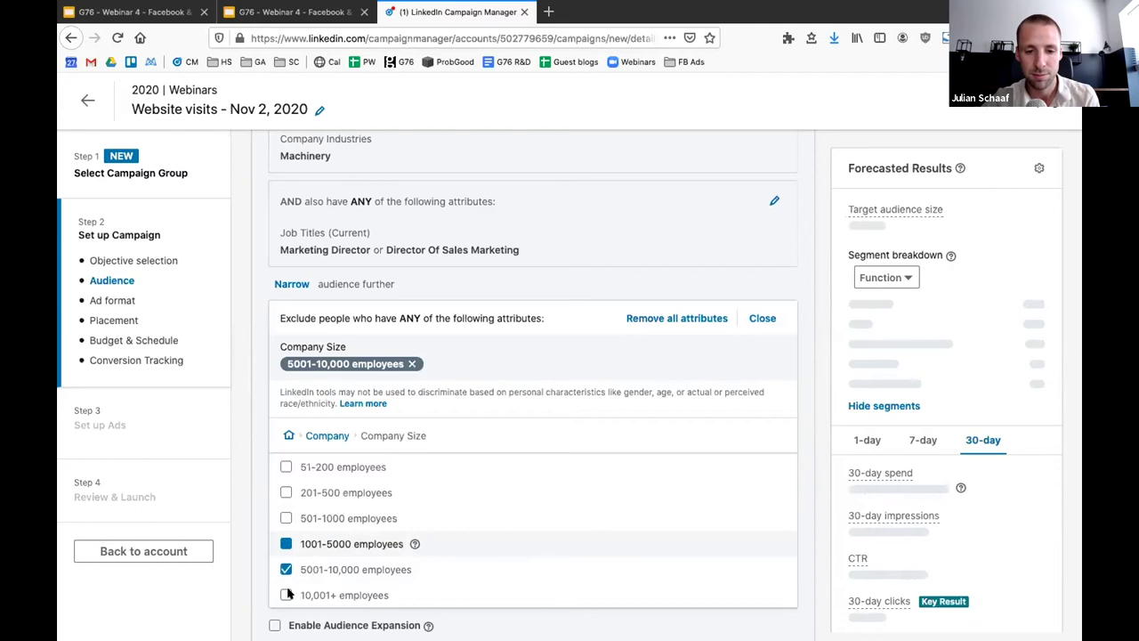
left_click(286, 595)
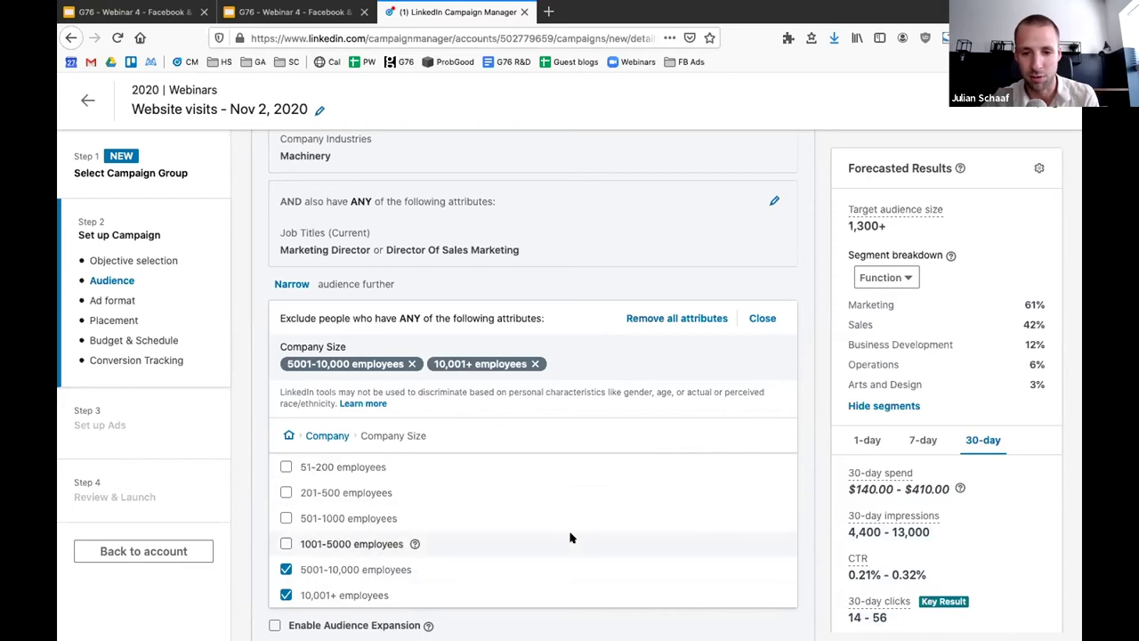
scroll(570, 537, "up", 1)
scroll(571, 538, "down", 5)
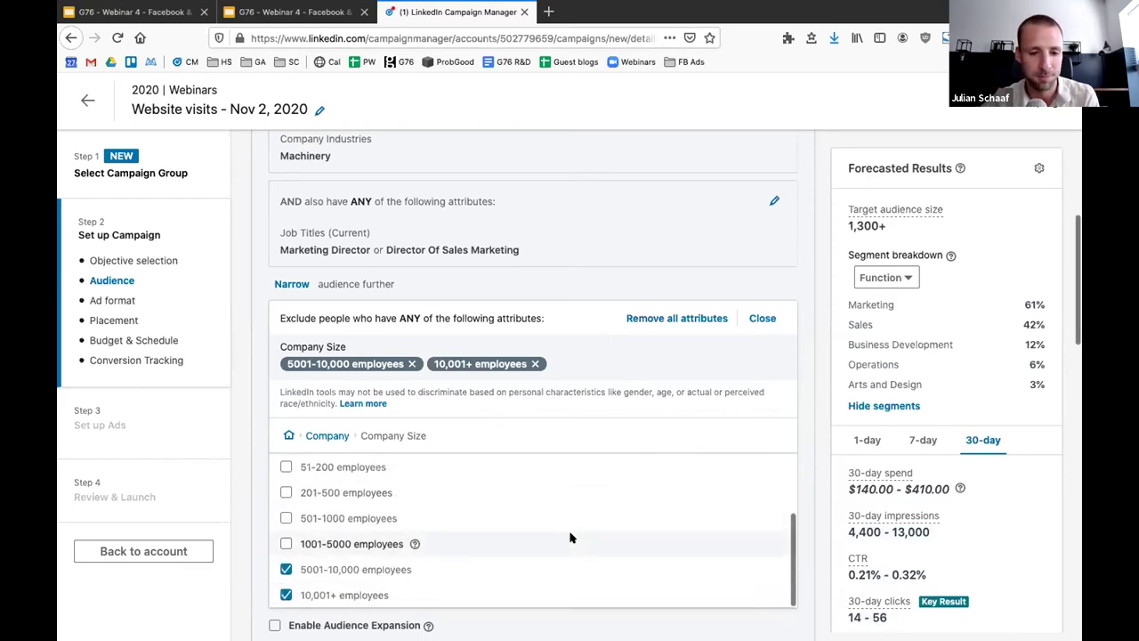
scroll(700, 272, "up", 2)
scroll(705, 220, "up", 2)
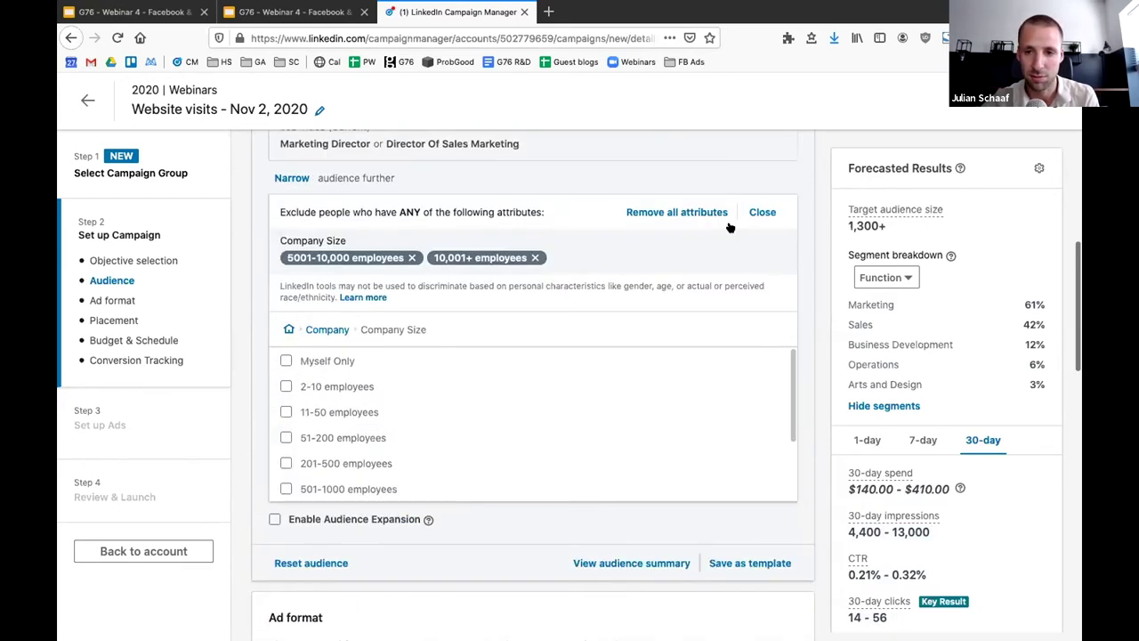
left_click(686, 211)
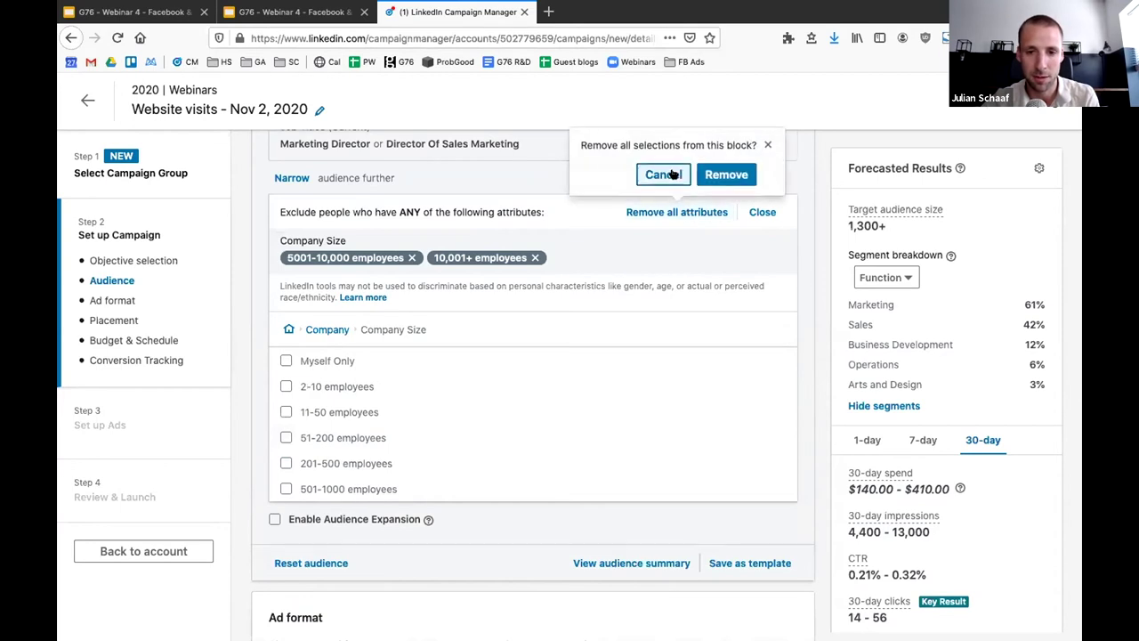
left_click(664, 174)
Step: Examine the forecast's segment breakdown by company size and by industries
scroll(674, 173, "up", 1)
scroll(674, 173, "up", 8)
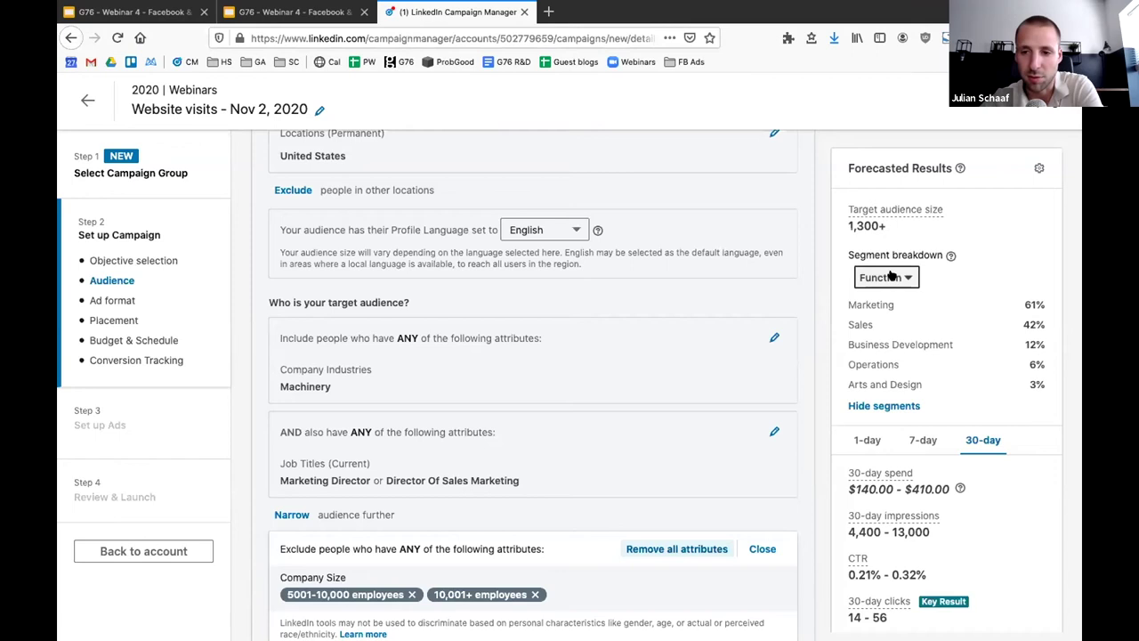
left_click(890, 276)
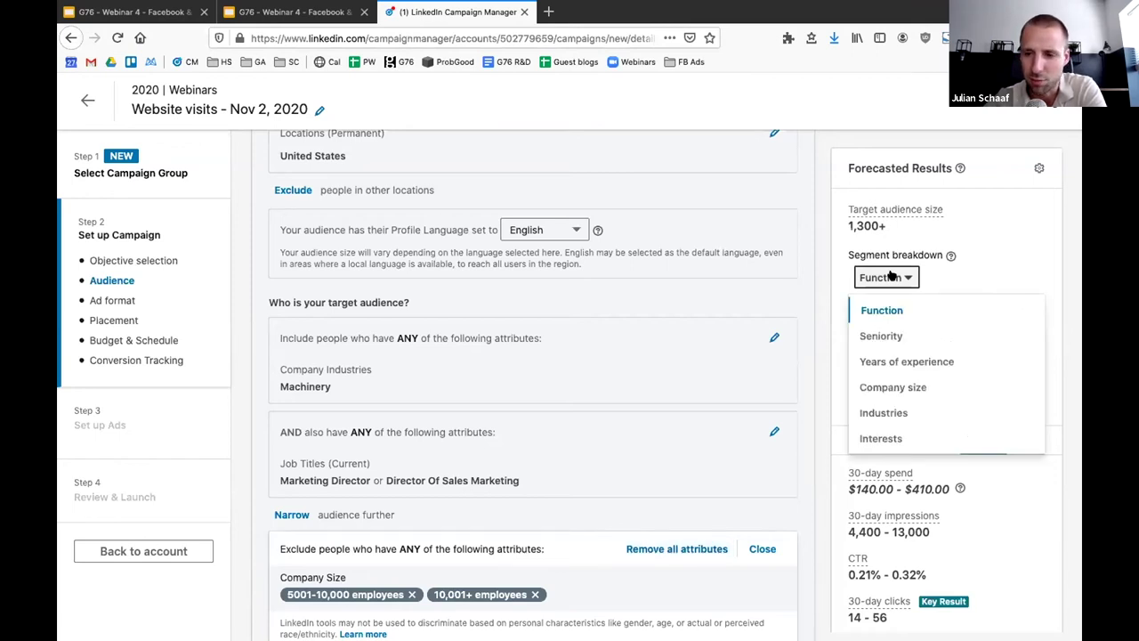
left_click(975, 265)
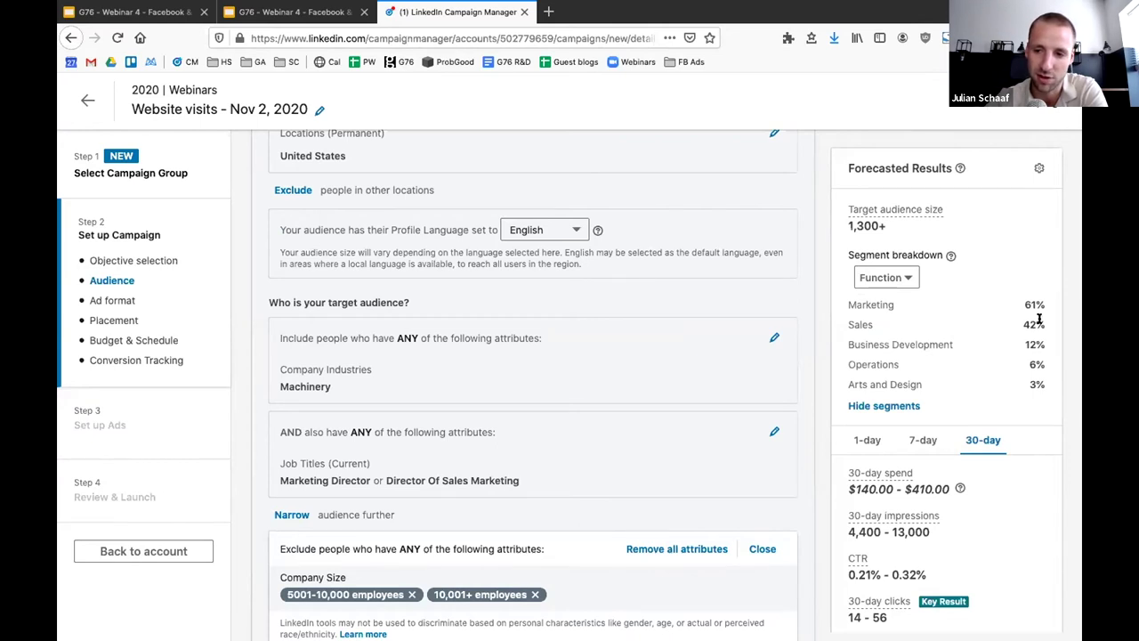
left_click(906, 280)
left_click(897, 386)
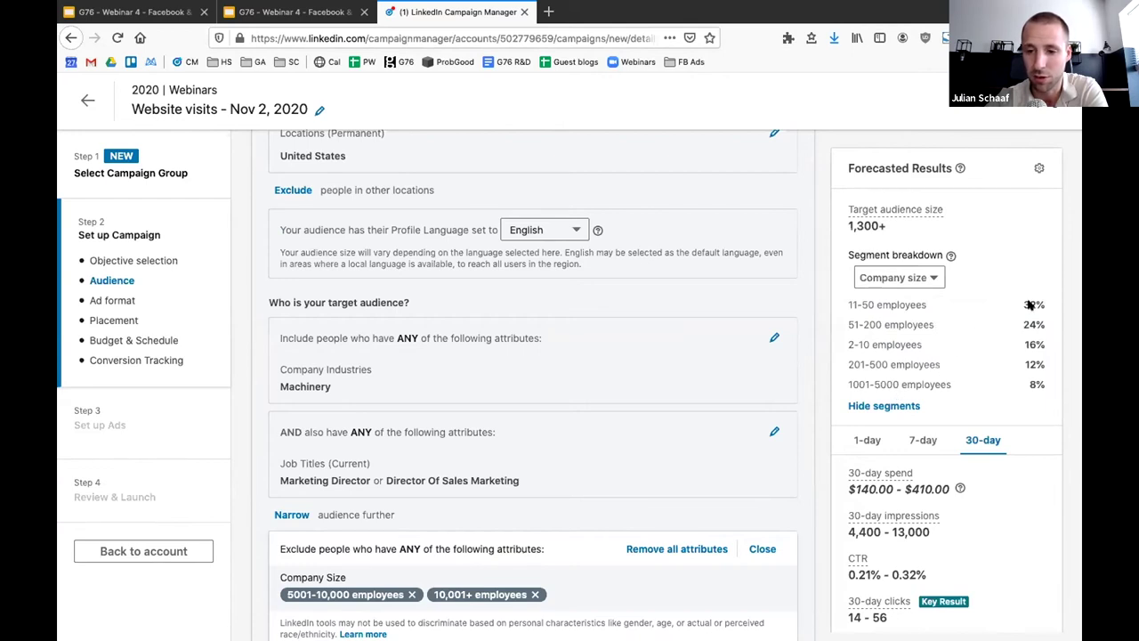
left_click(934, 278)
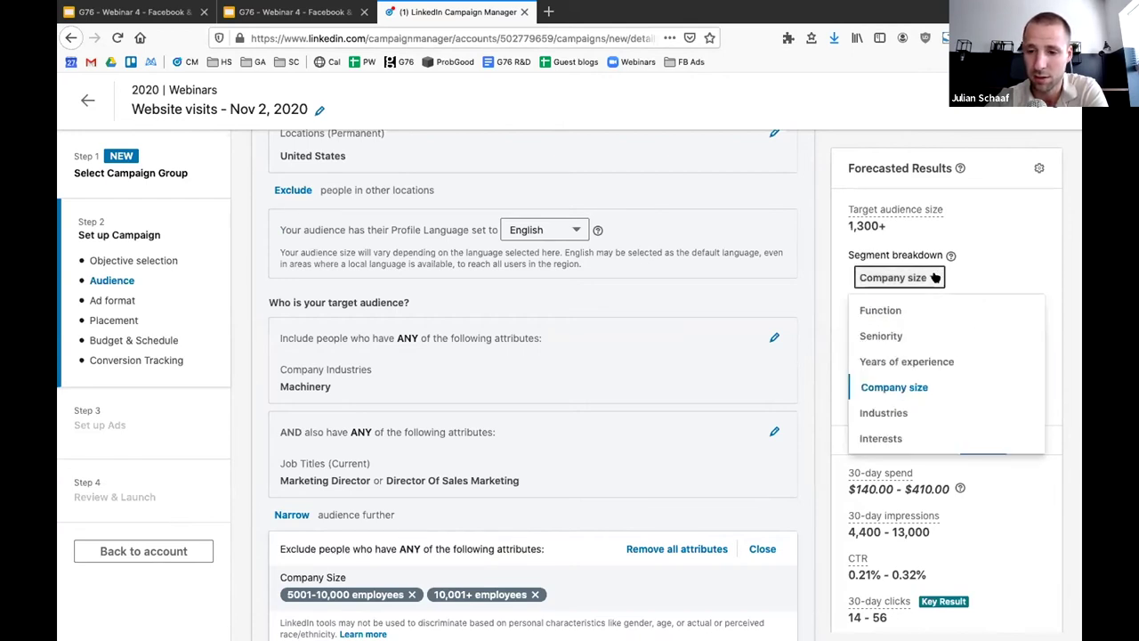
left_click(901, 409)
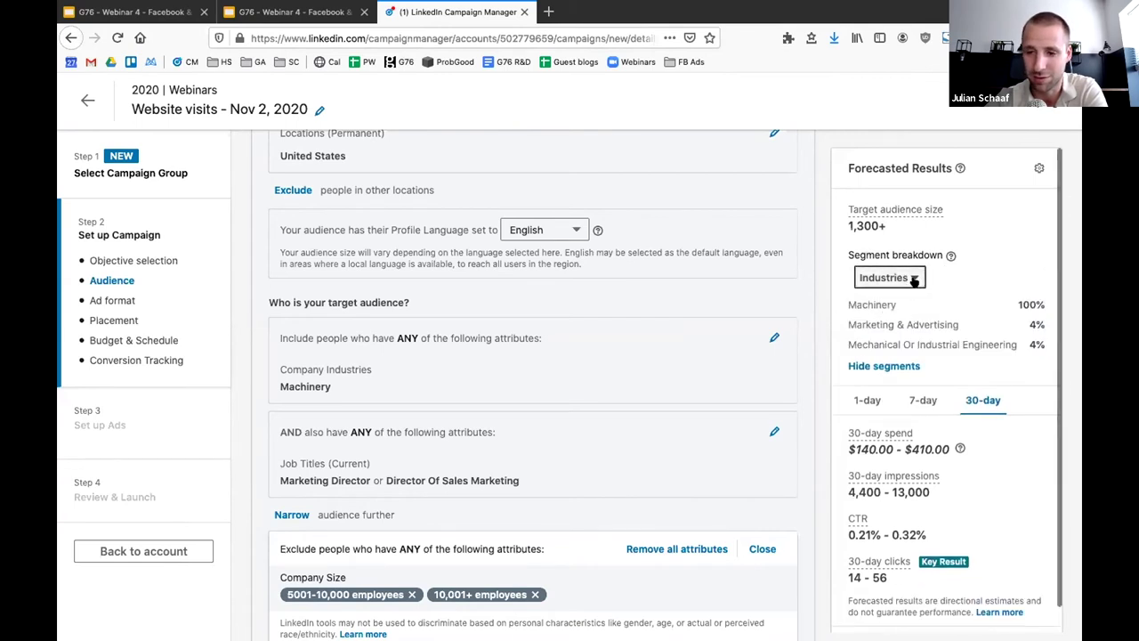
left_click(901, 275)
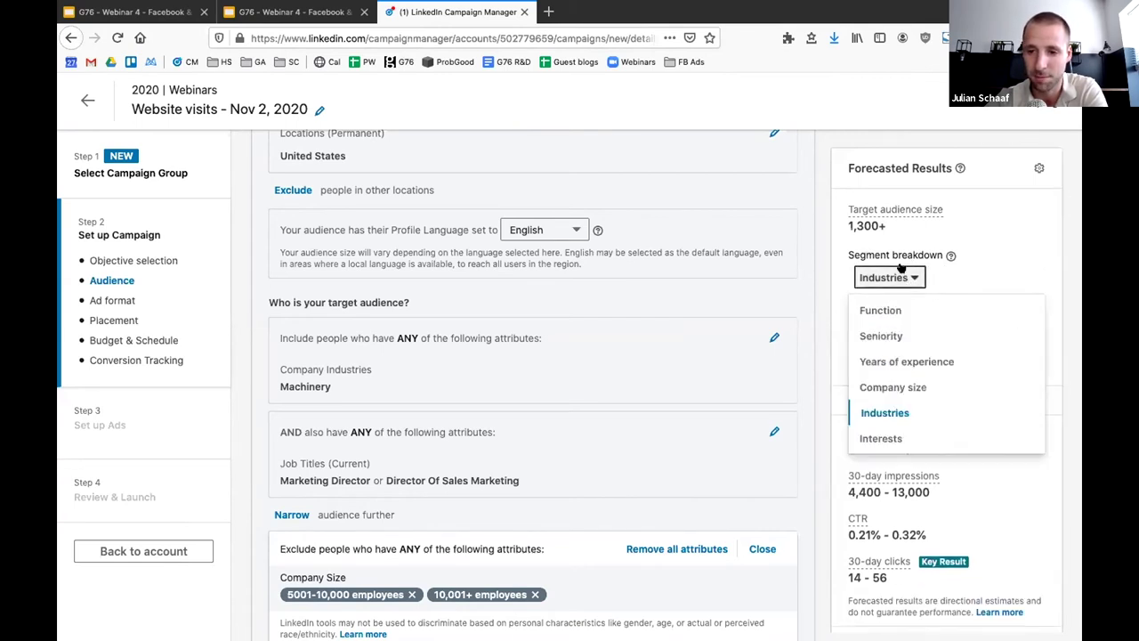
left_click(1005, 270)
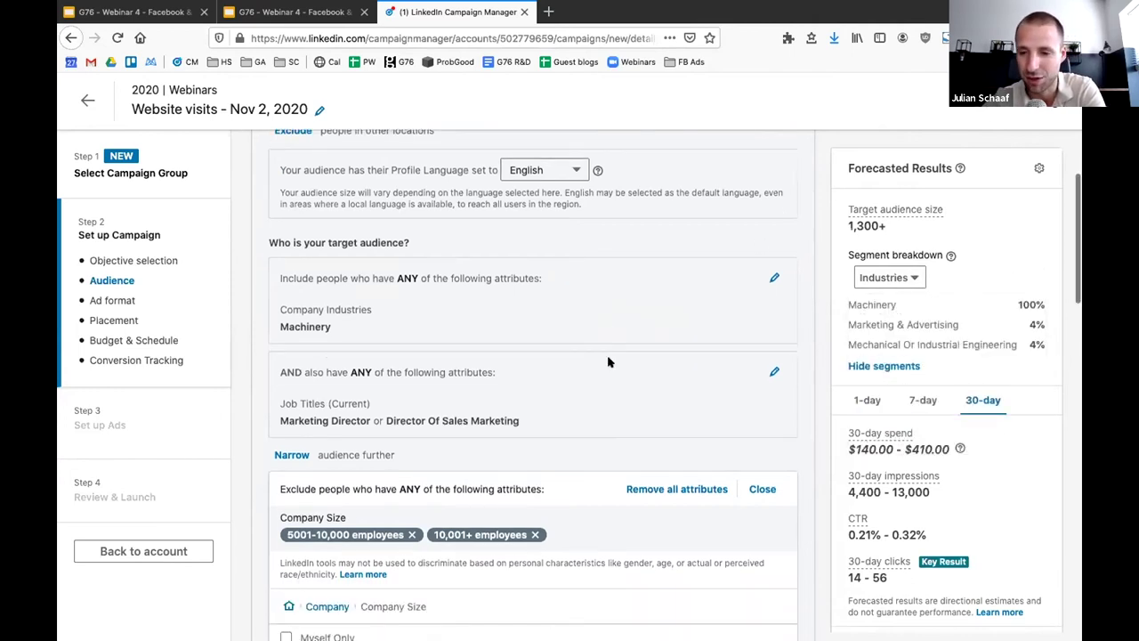
Step: Look over the company size exclusions and the ad formats available for the campaign
scroll(608, 362, "down", 3)
scroll(608, 361, "down", 4)
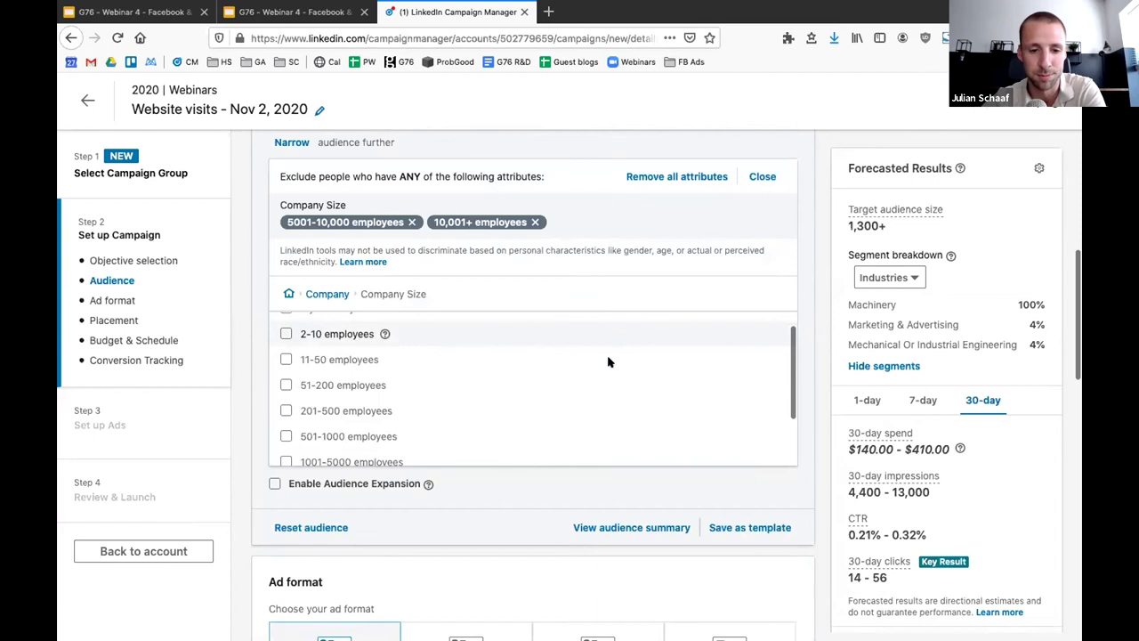
scroll(607, 361, "up", 4)
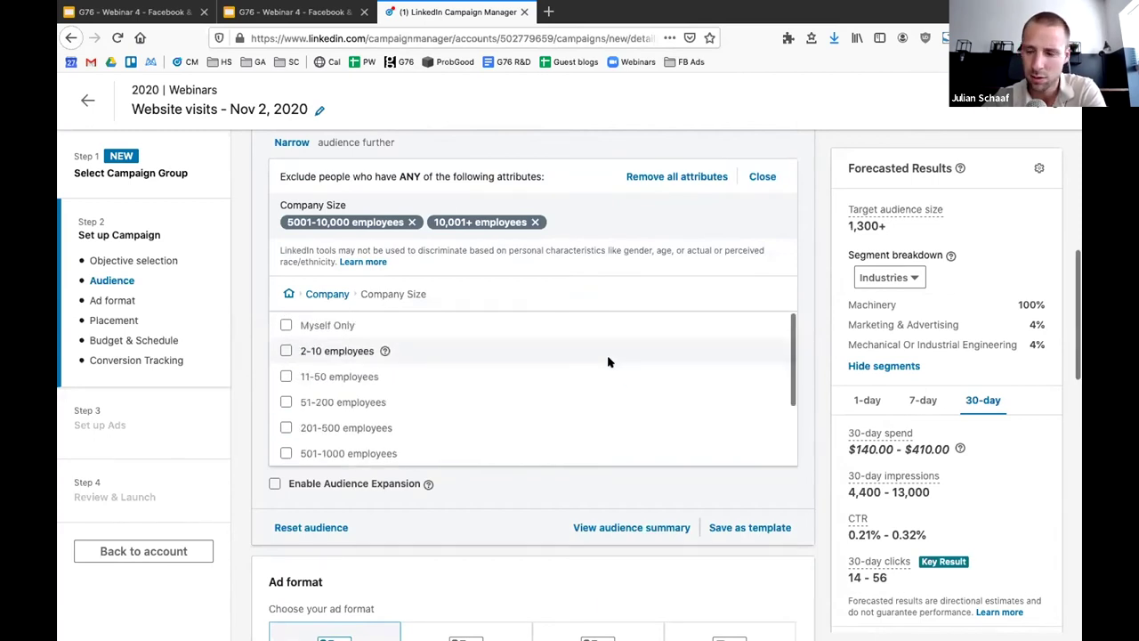
scroll(607, 361, "down", 2)
scroll(607, 361, "down", 6)
scroll(610, 361, "up", 2)
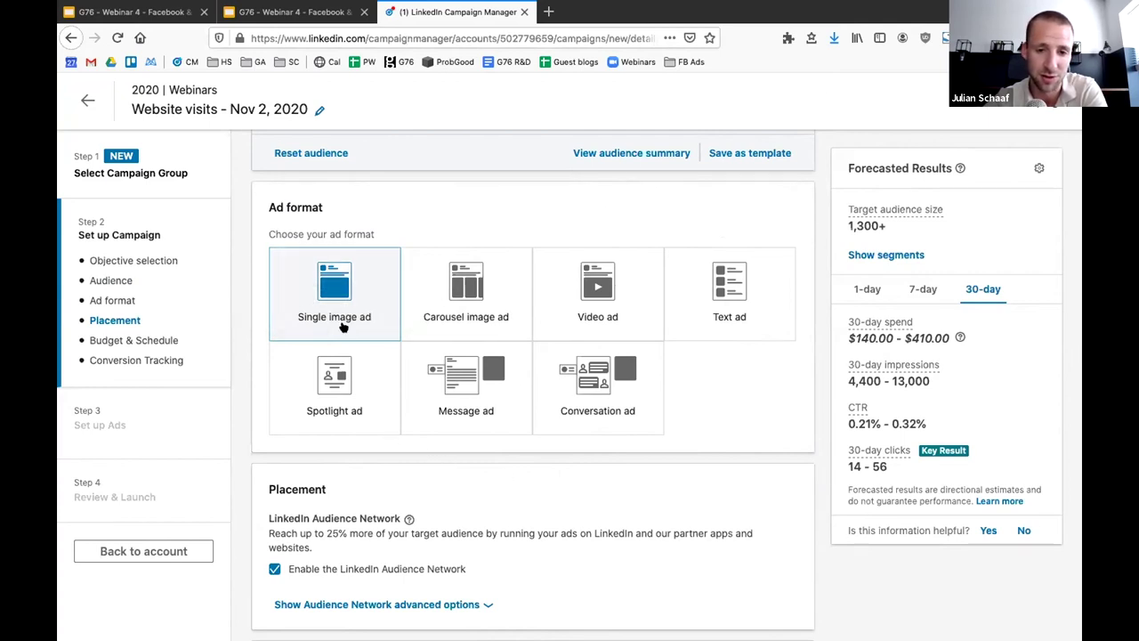
mouse_move(343, 325)
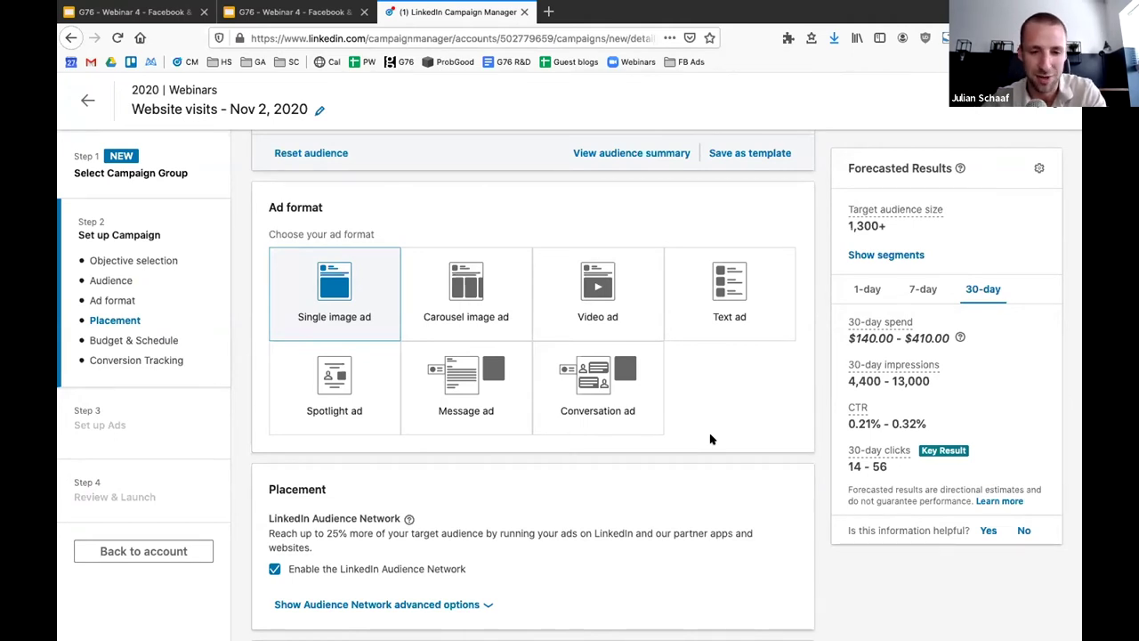
Step: Disable the LinkedIn Audience Network in the campaign's placement settings
scroll(710, 438, "down", 3)
scroll(710, 439, "up", 3)
scroll(710, 439, "down", 2)
left_click(378, 393)
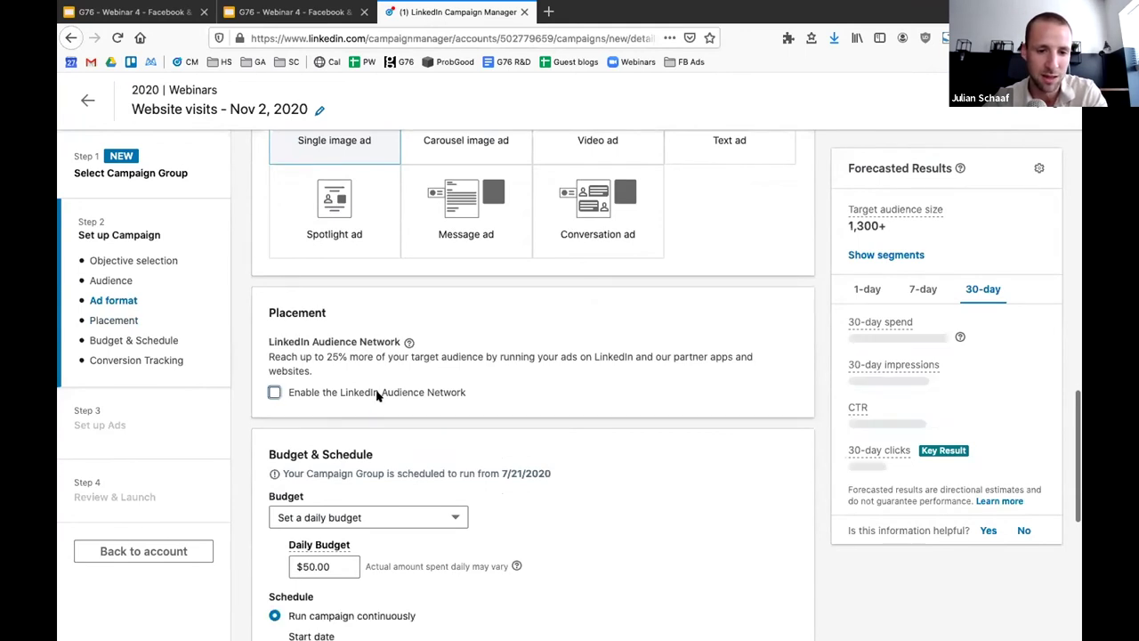
scroll(418, 374, "down", 1)
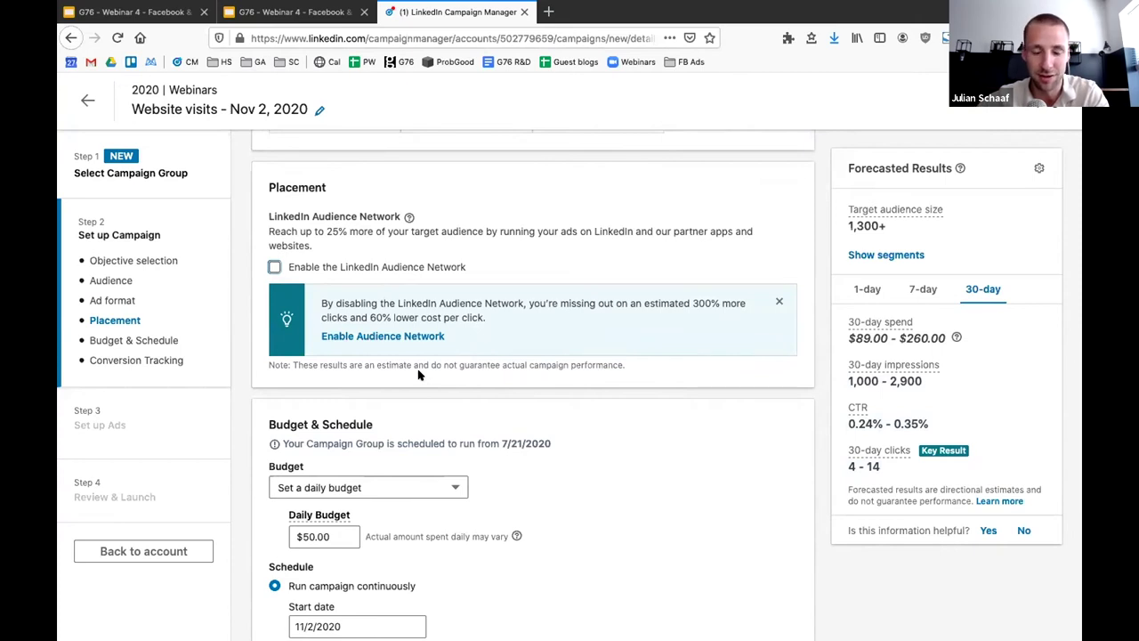
Step: Switch the campaign's budget type to a lifetime budget
scroll(418, 373, "down", 1)
scroll(418, 374, "up", 1)
scroll(418, 374, "down", 2)
scroll(418, 374, "down", 1)
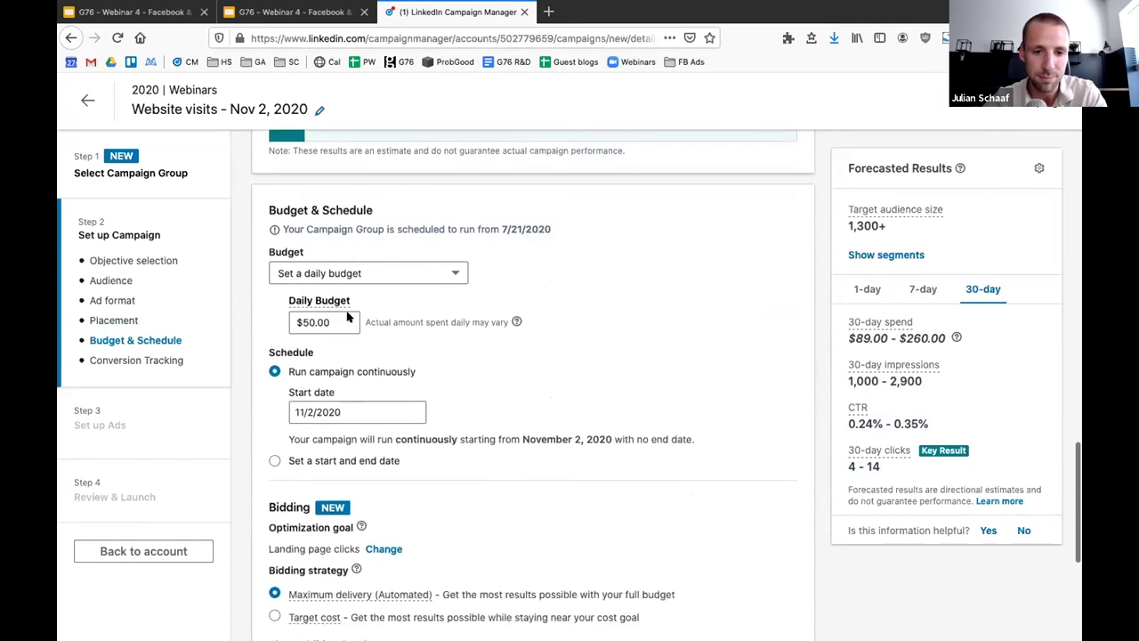
left_click(356, 280)
left_click(356, 284)
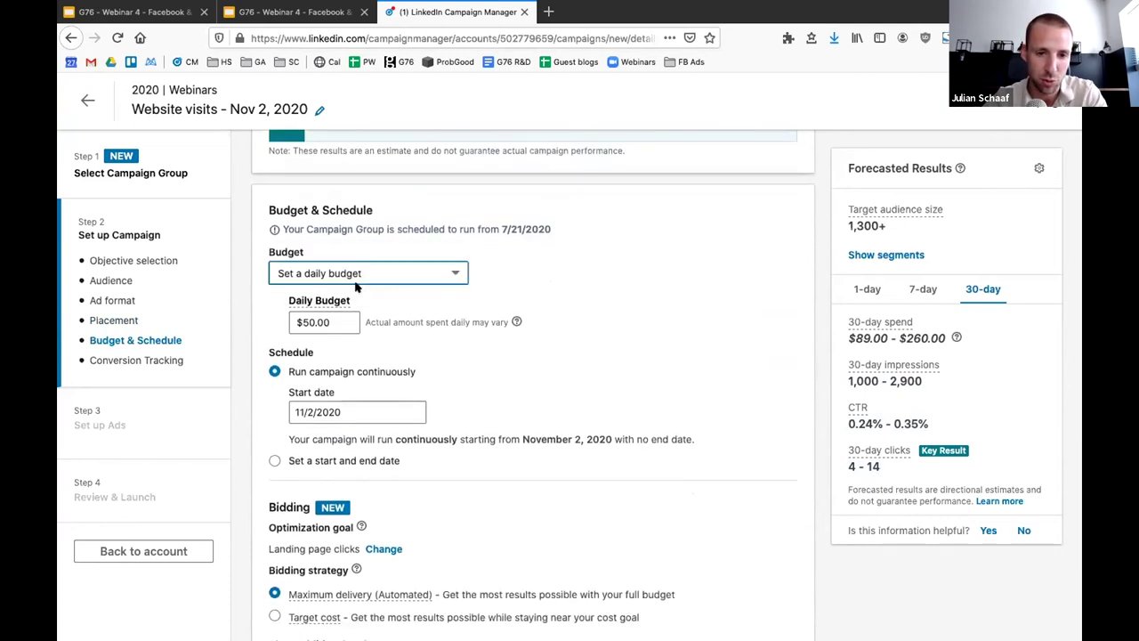
scroll(389, 284, "down", 2)
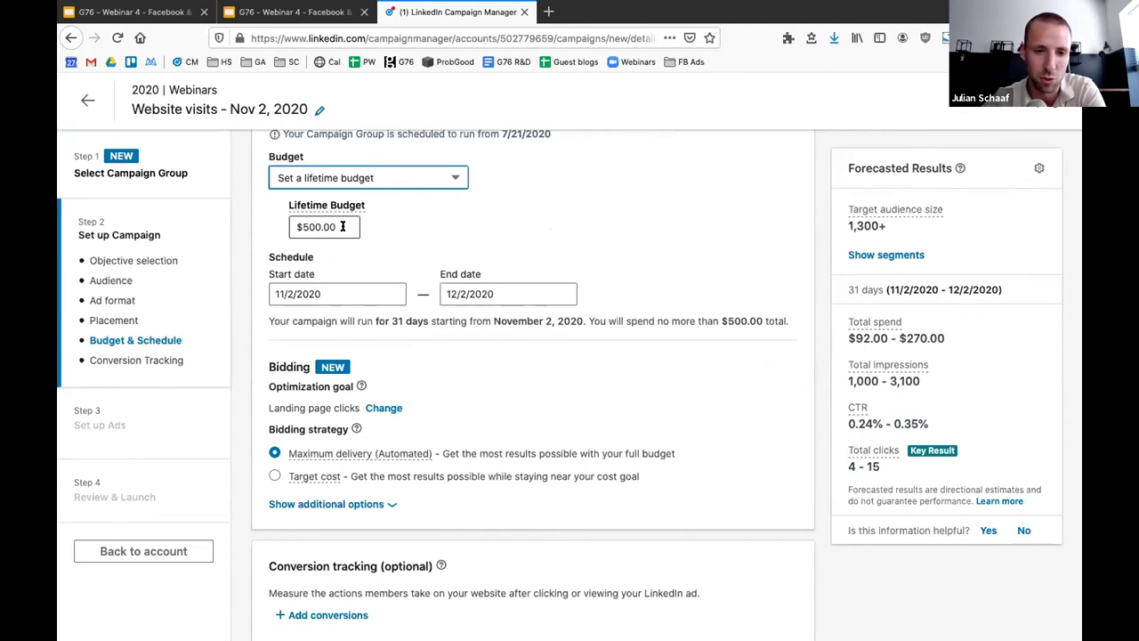
Step: Set the bidding strategy to Manual bidding, with bid adjustment for high-value clicks disabled
scroll(342, 226, "down", 2)
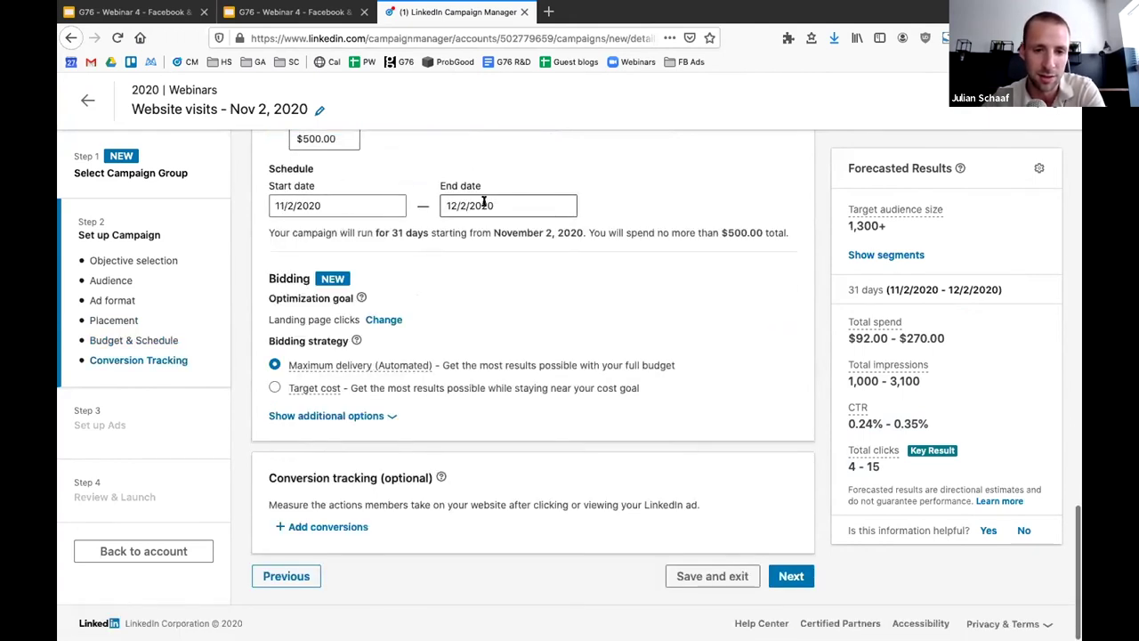
left_click(382, 415)
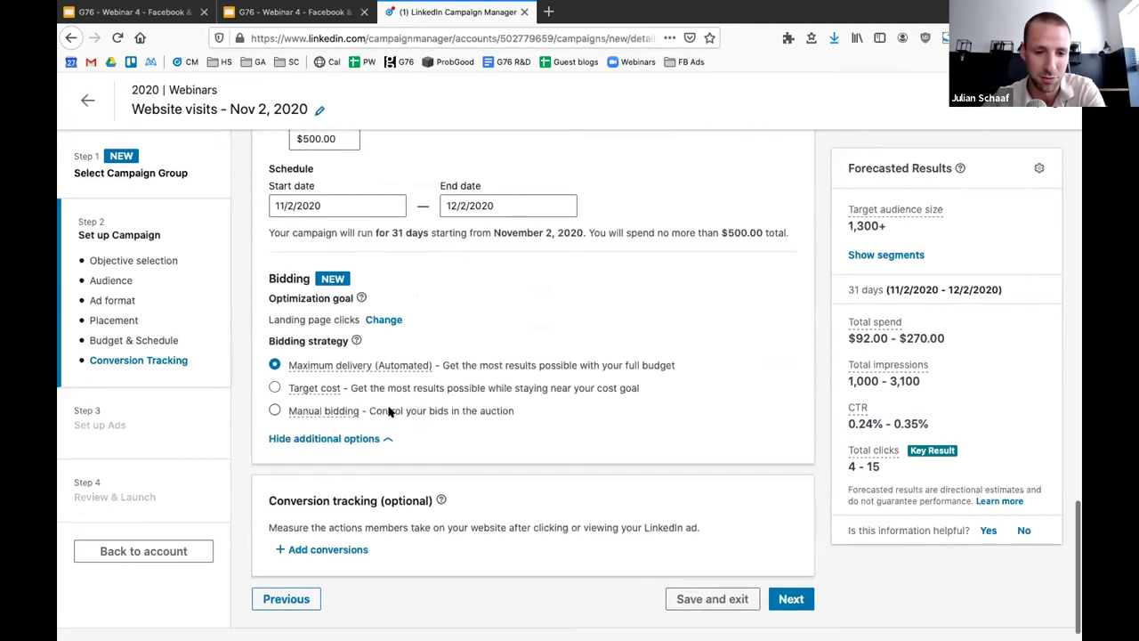
left_click(274, 409)
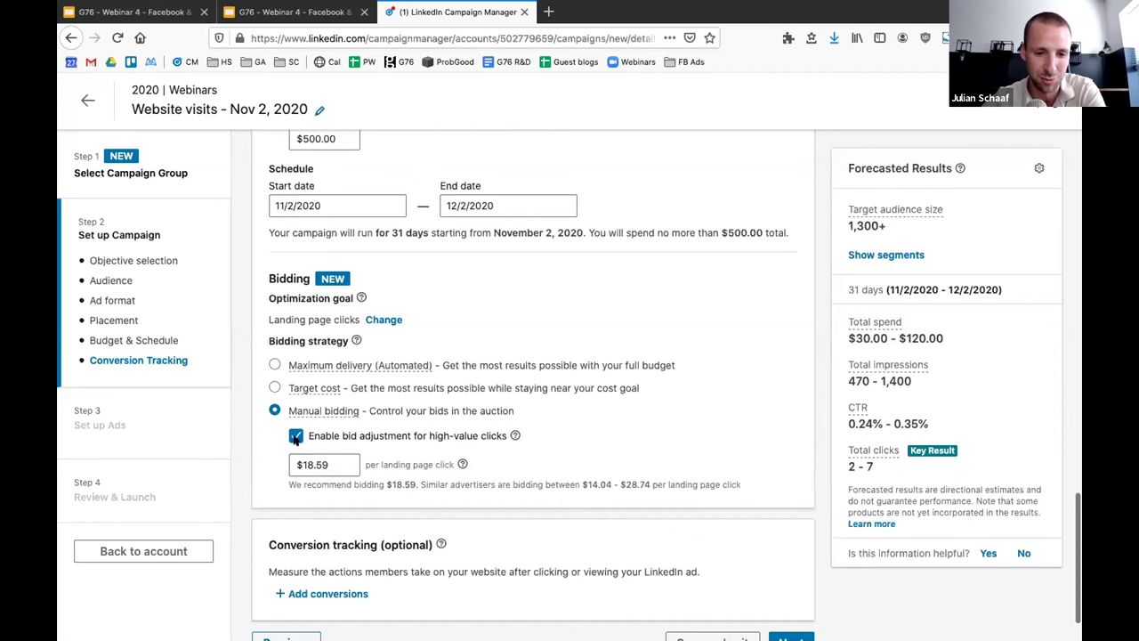
left_click(296, 436)
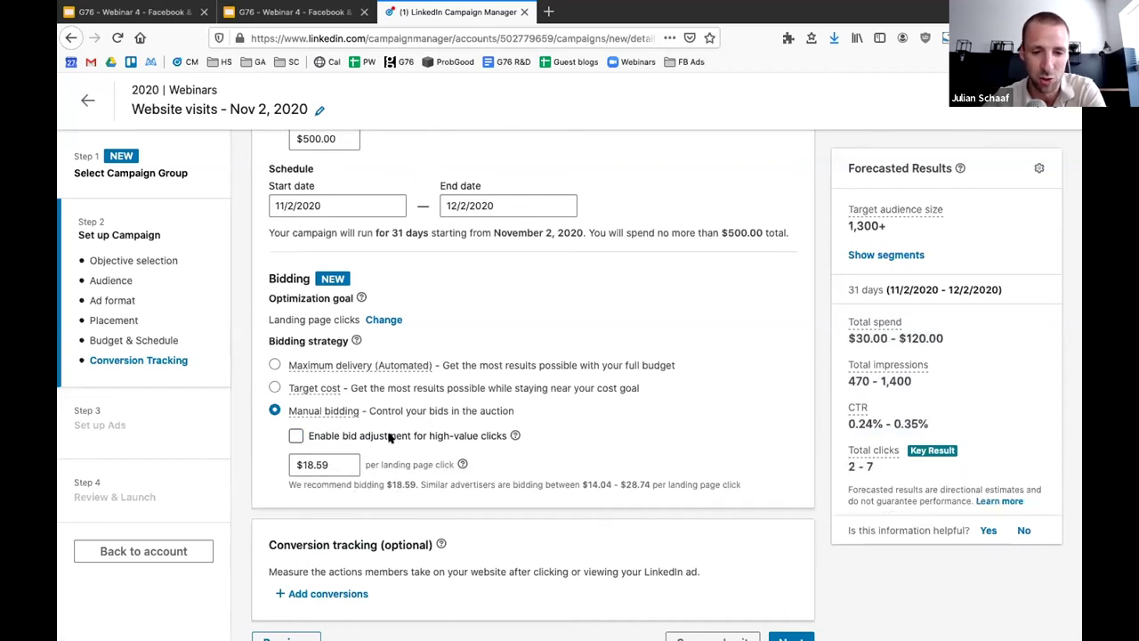
left_click(274, 387)
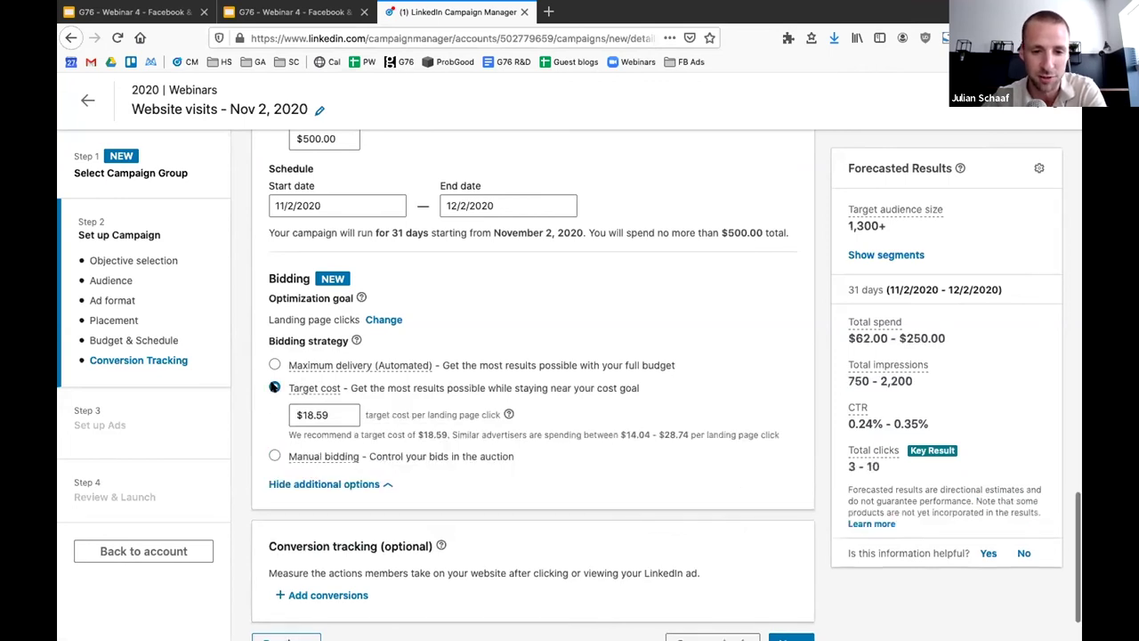
left_click(275, 455)
left_click(295, 435)
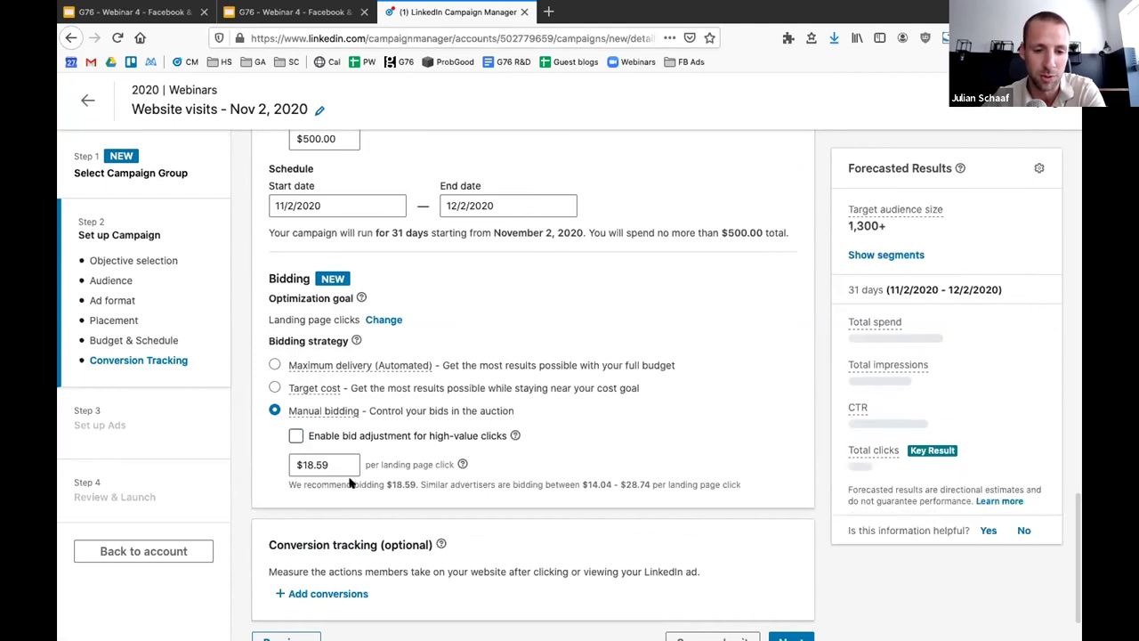
Step: Try manual bids of $4.50 and $1.00 per landing page click
left_click(339, 464)
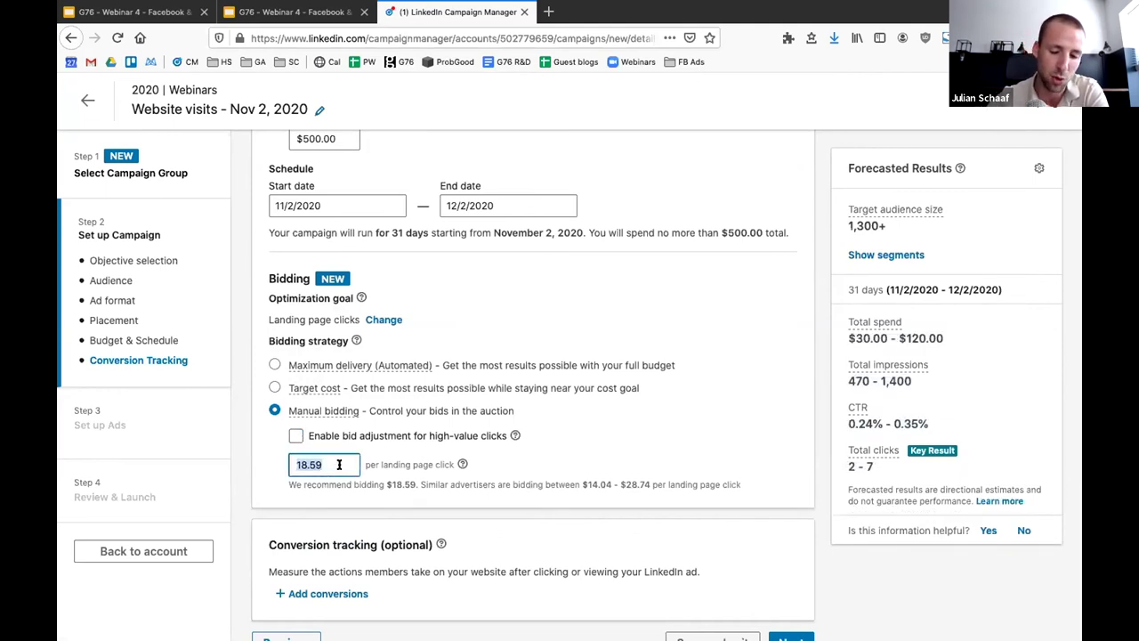
type("4.50")
left_click(511, 485)
left_click(320, 464)
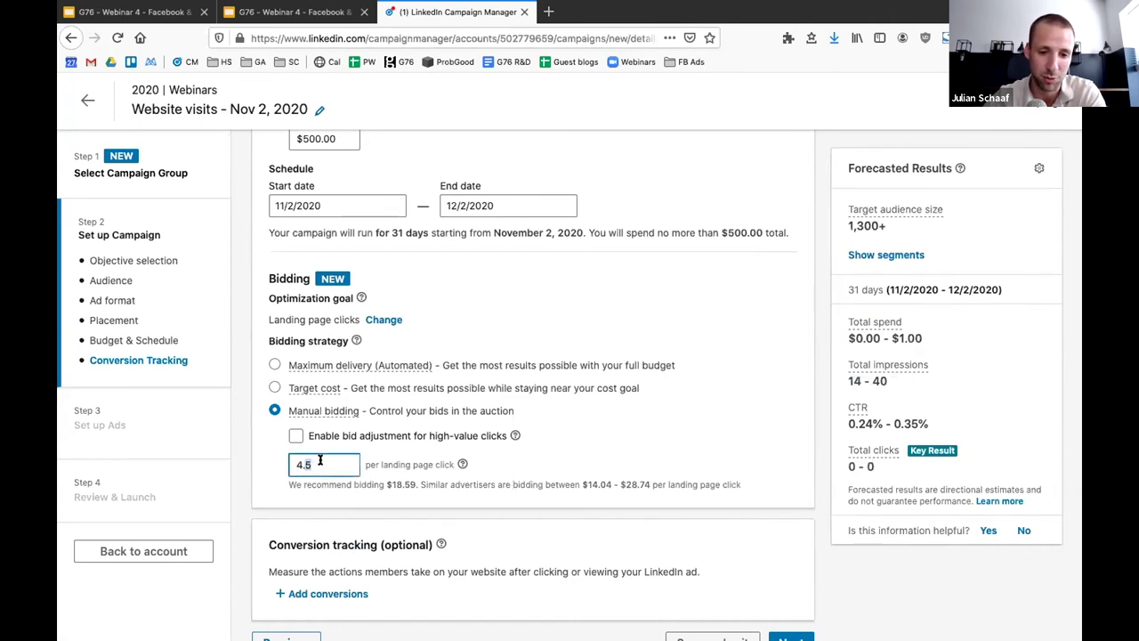
key("BackSpace")
key("BackSpace")
key("BackSpace")
key("BackSpace")
type("1")
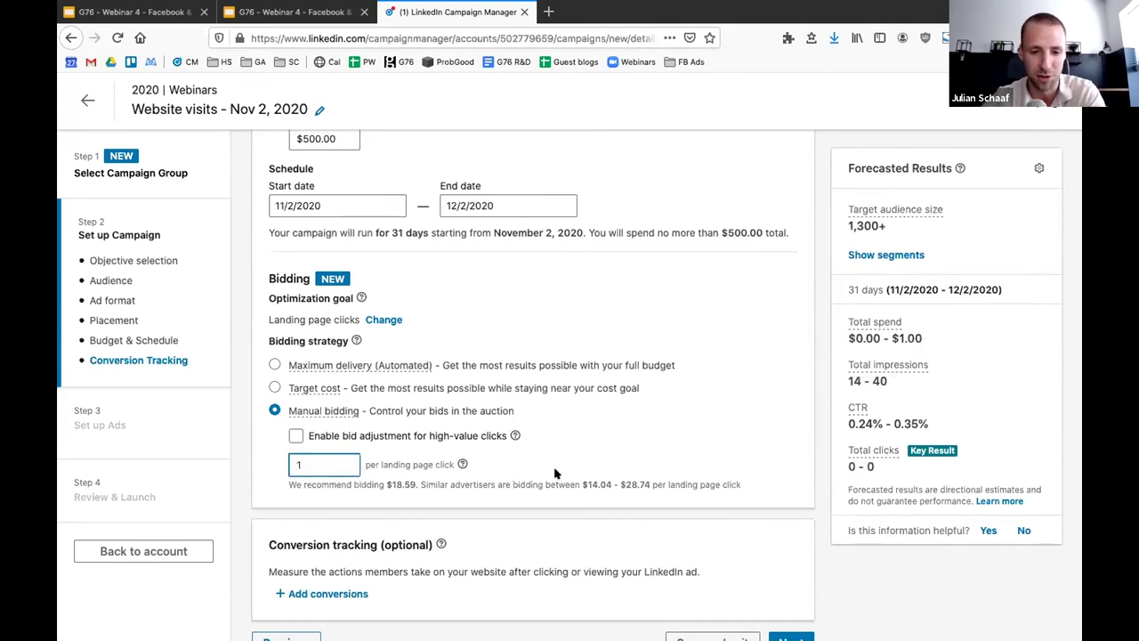
left_click(556, 472)
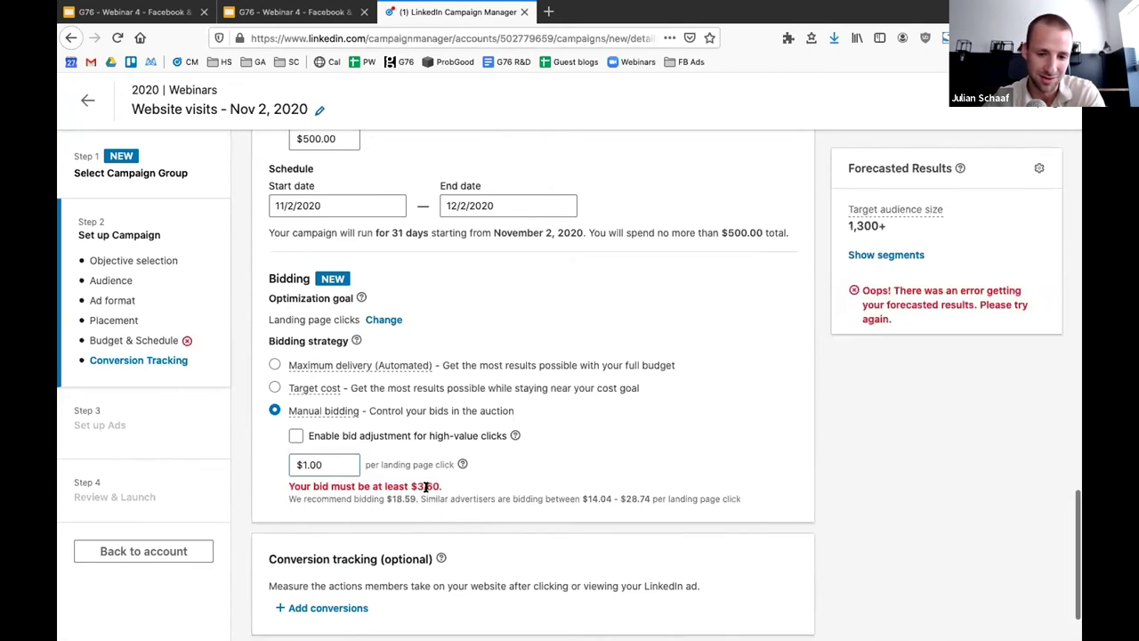
Step: Set the manual bid to $3.60 per landing page click
left_click(341, 463)
key("BackSpace")
type("3.6")
left_click(564, 491)
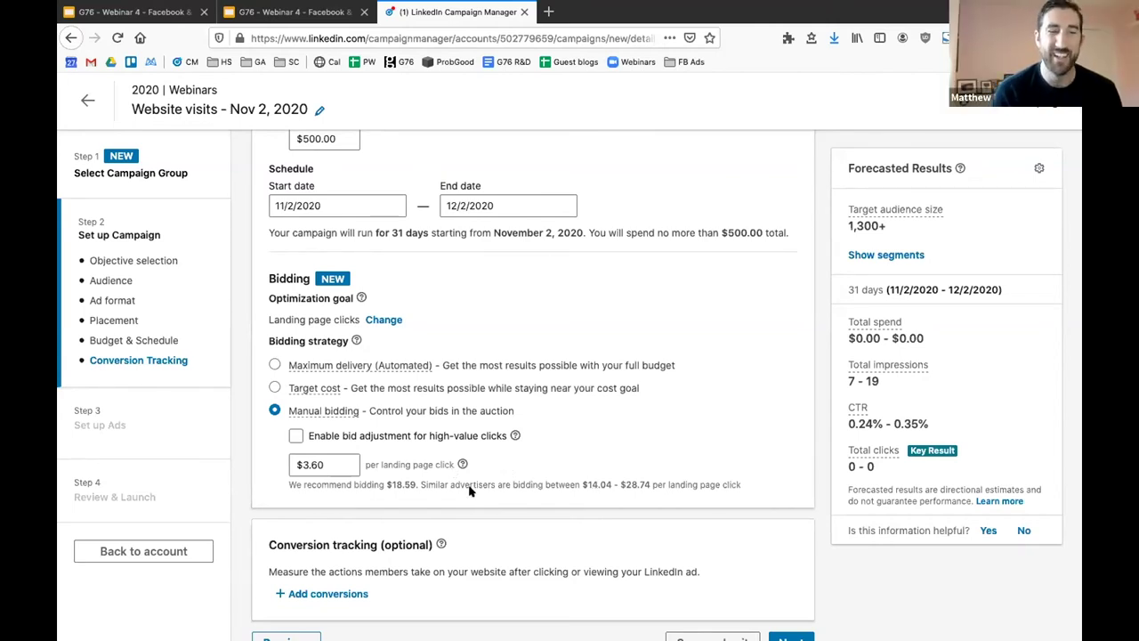
Step: Save the campaign settings without adding conversions and proceed to the ad setup
scroll(469, 489, "down", 1)
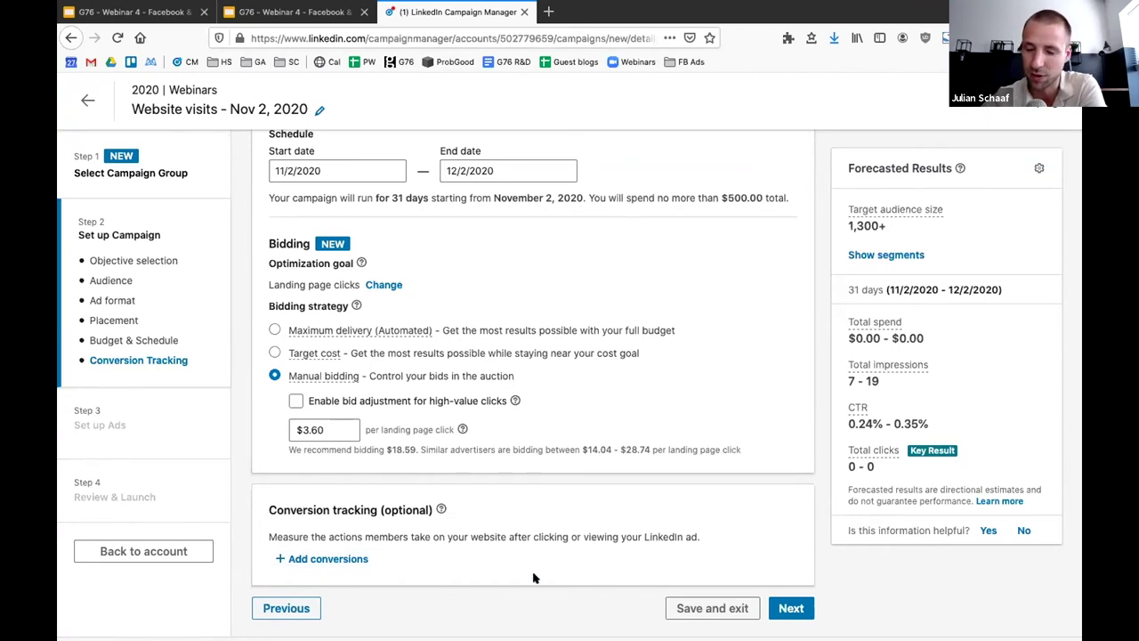
left_click(800, 609)
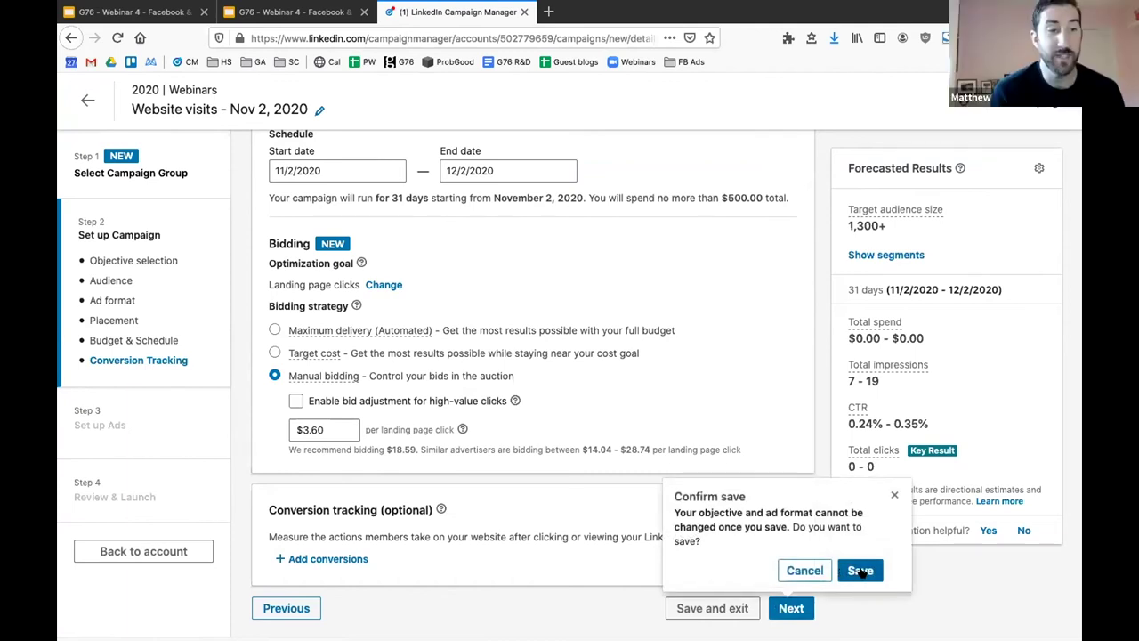
left_click(860, 570)
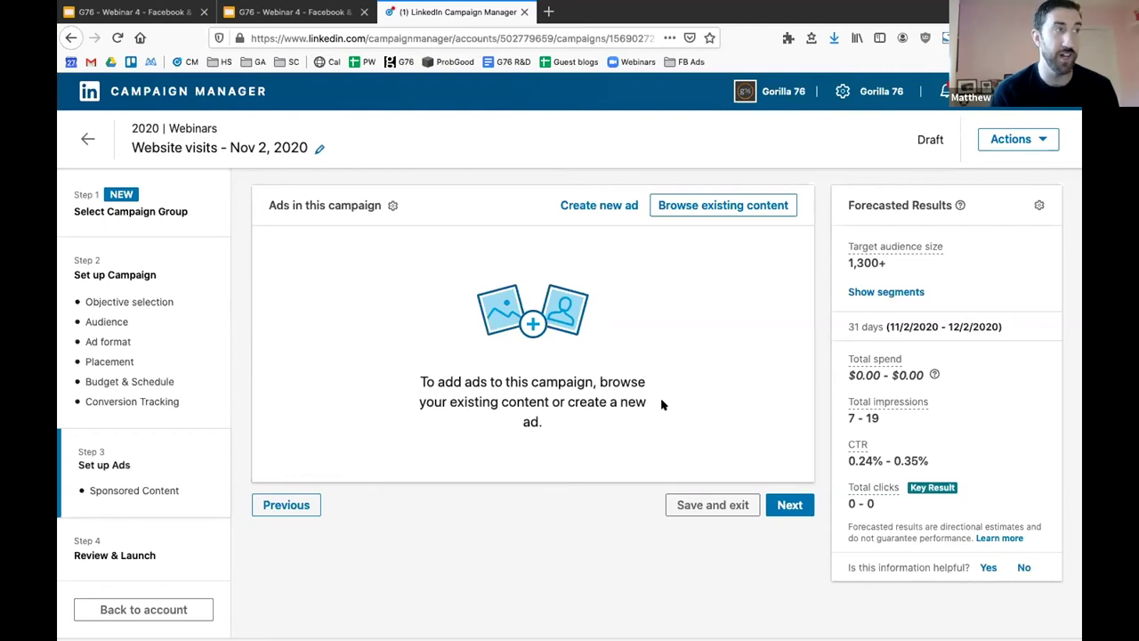
Step: Look over the fields for creating a new Single Image ad, and leave the form without creating one
left_click(594, 205)
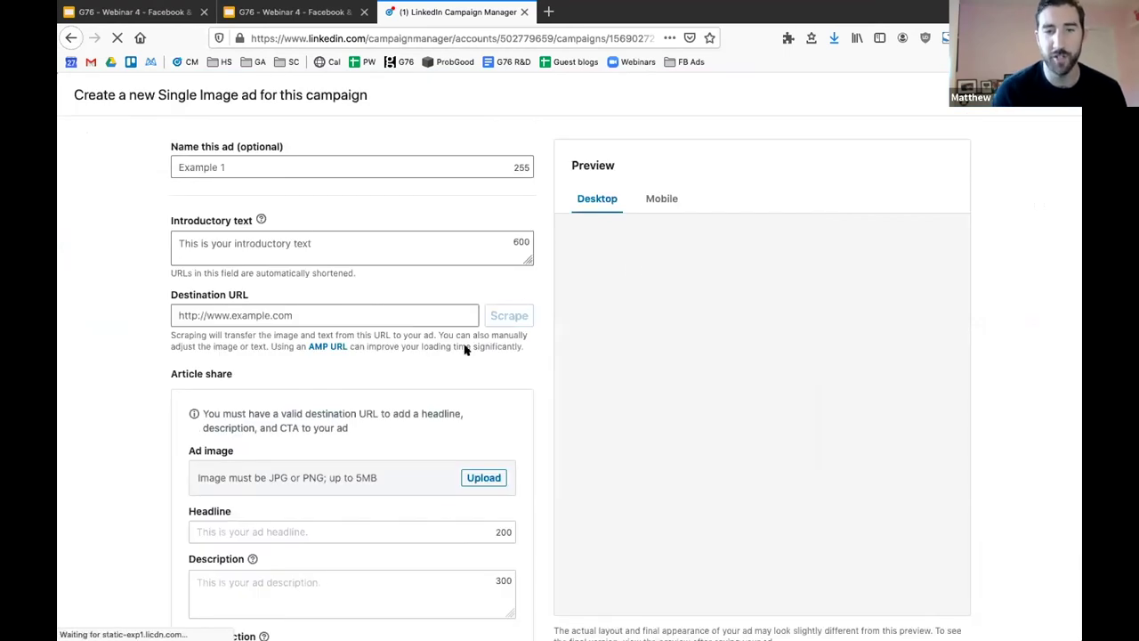
scroll(463, 349, "down", 2)
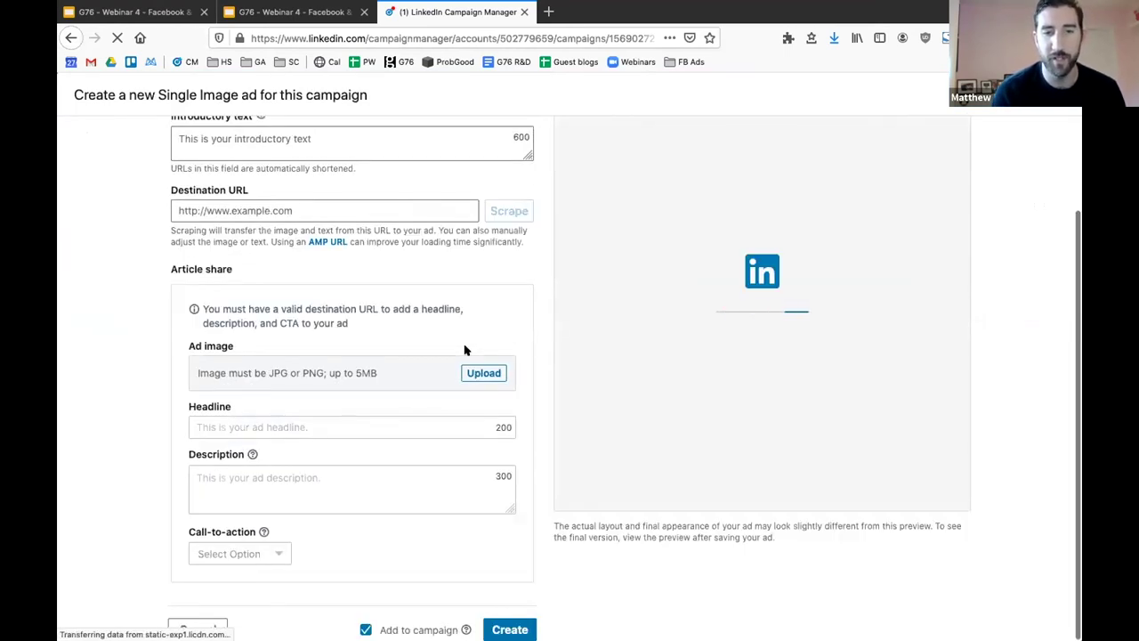
scroll(463, 349, "up", 2)
scroll(433, 452, "down", 2)
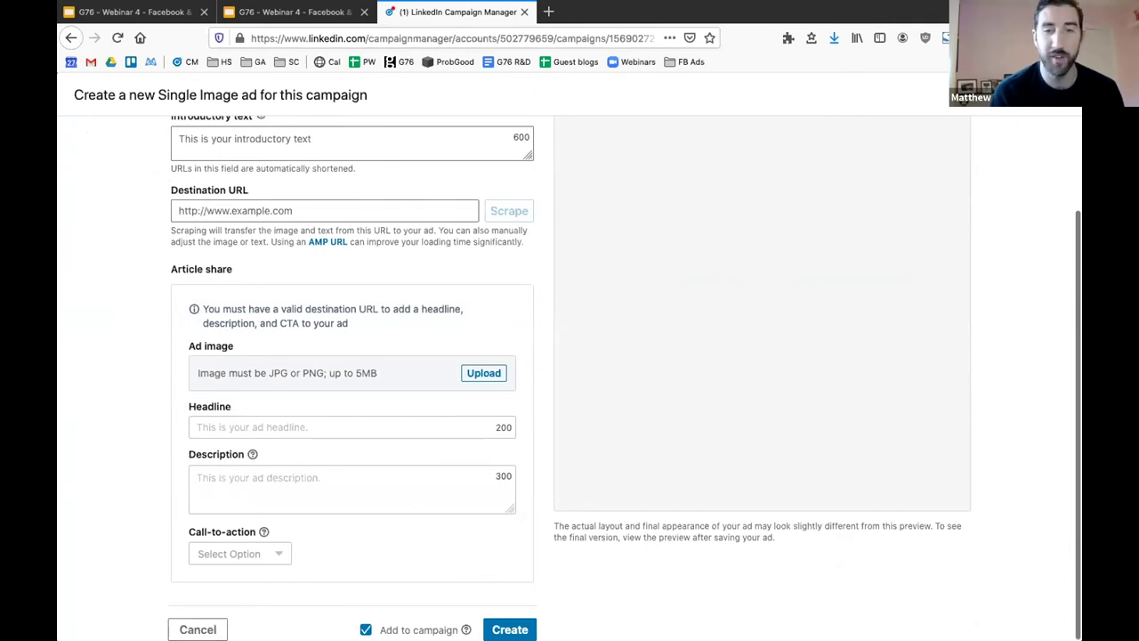
left_click(197, 628)
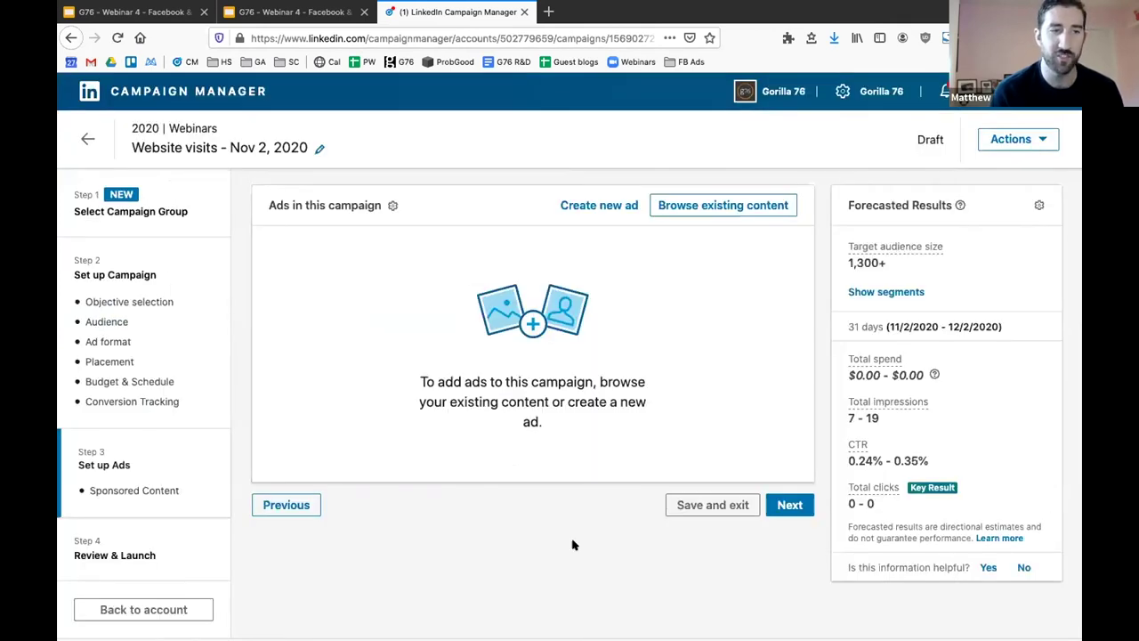
Step: Save and exit the draft campaign, and open the demographics report for the Webinar 3 | Content marketing | Single image campaign
left_click(725, 500)
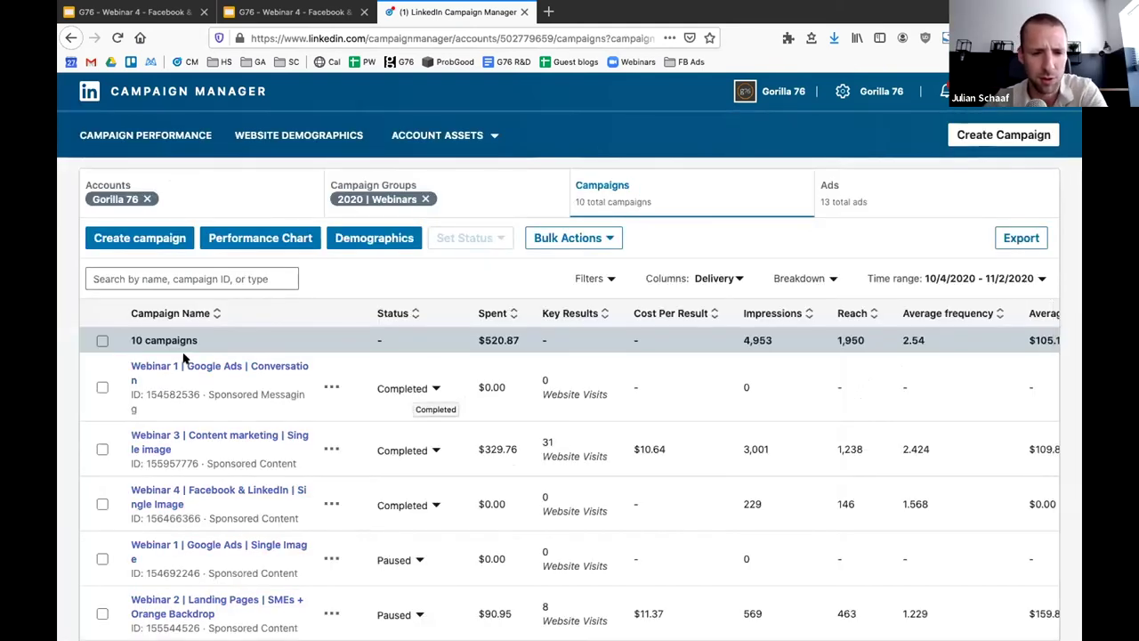
scroll(145, 492, "down", 2)
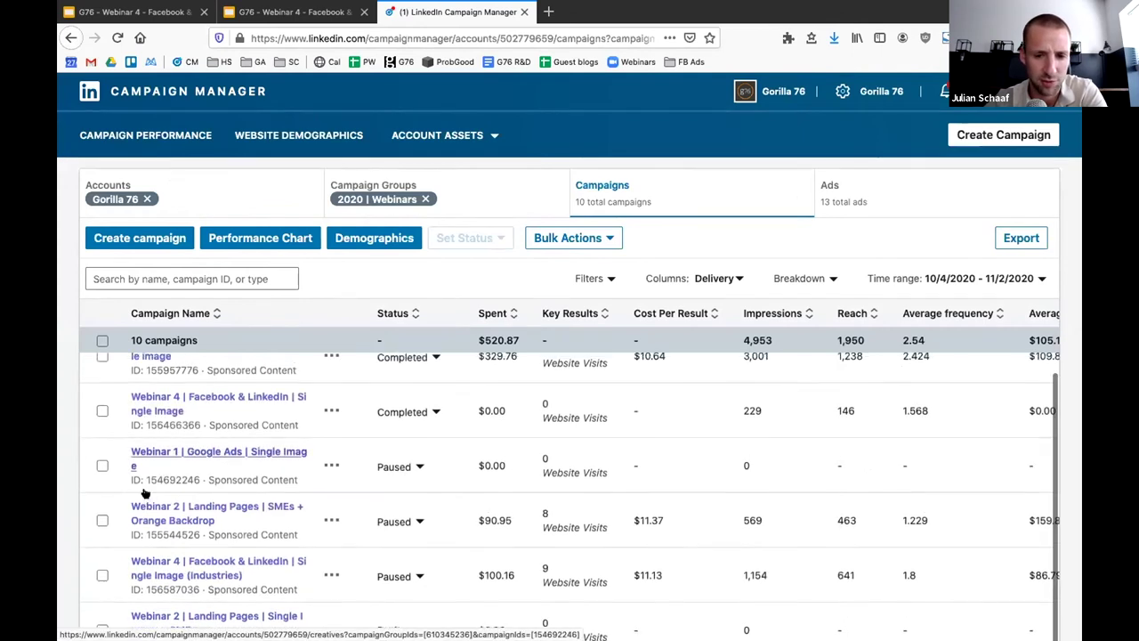
scroll(145, 492, "up", 1)
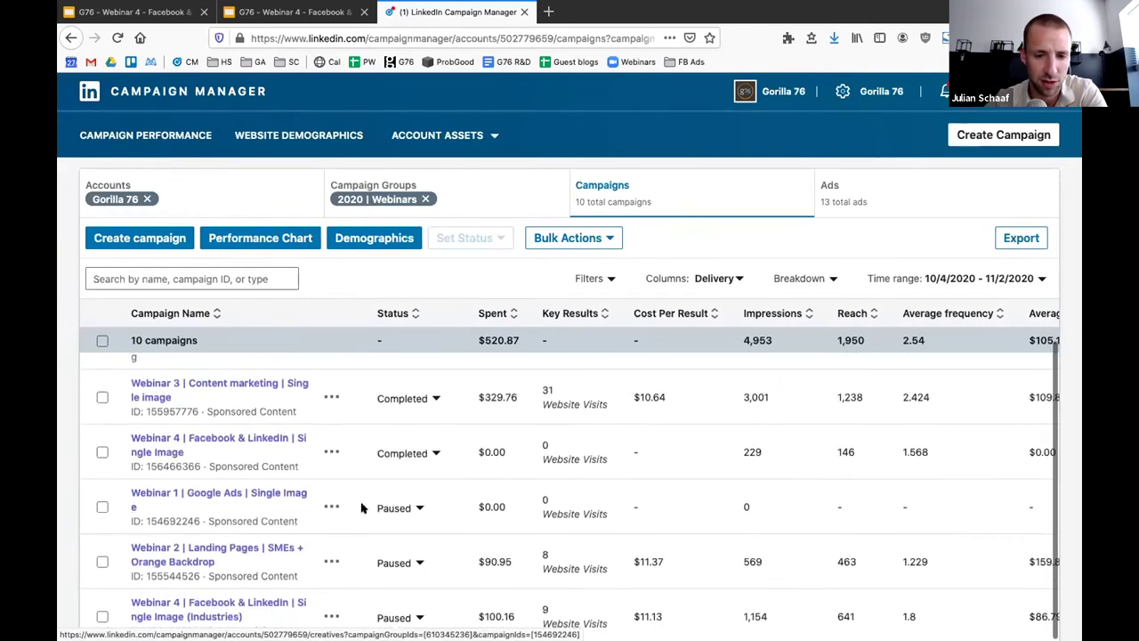
left_click(101, 397)
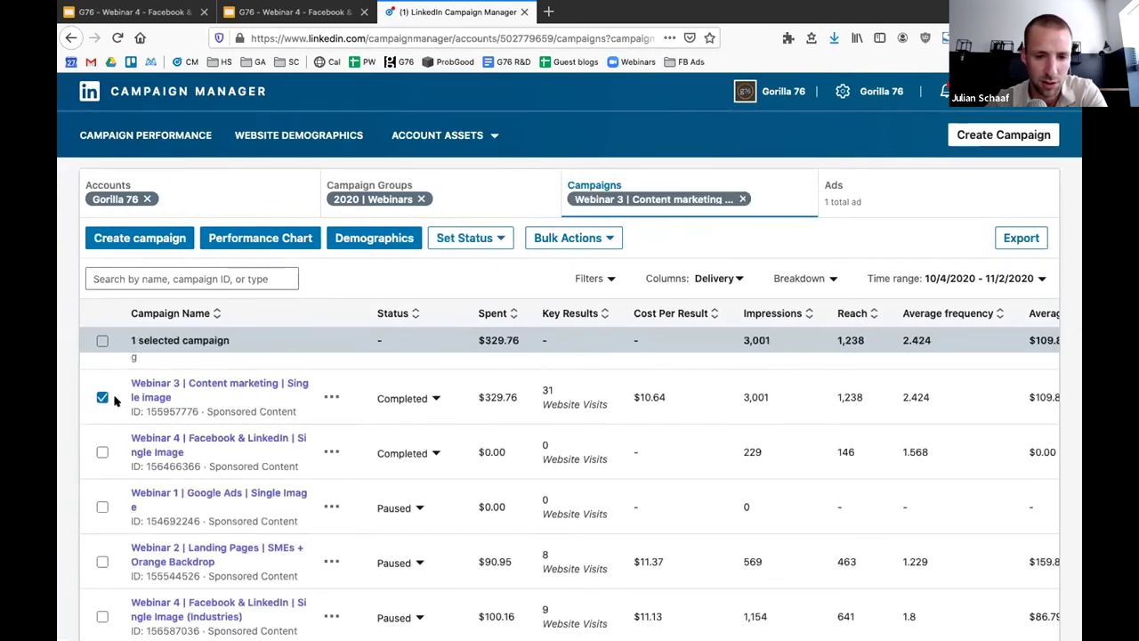
left_click(400, 238)
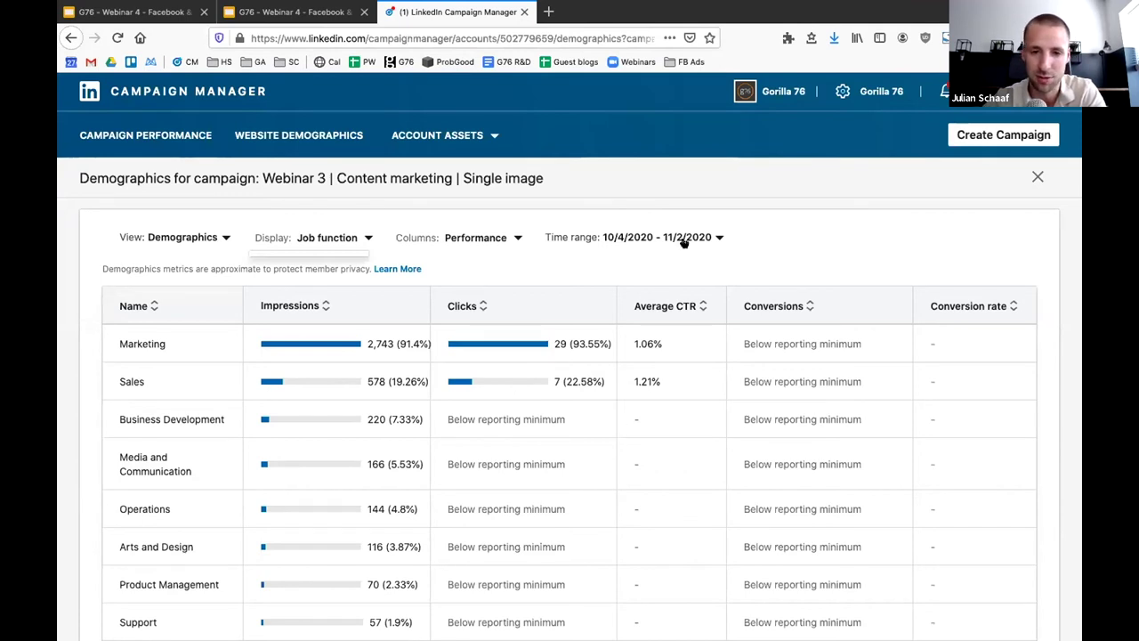
Step: Examine the Webinar 3 campaign's demographics by company and by job title, and close the report
left_click(184, 239)
left_click(330, 238)
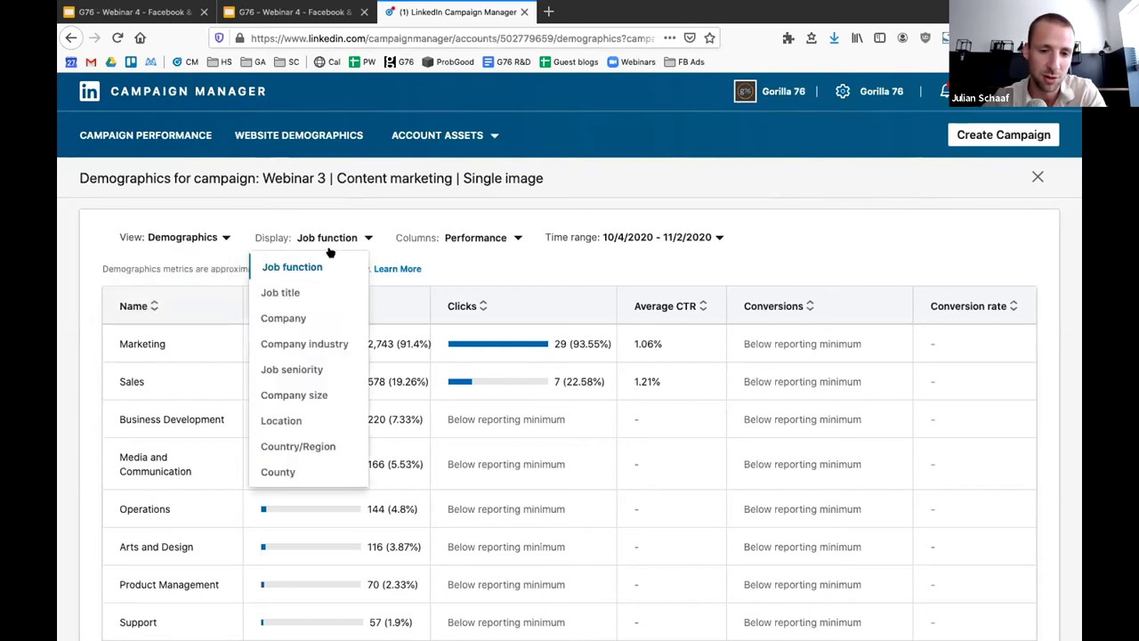
left_click(303, 318)
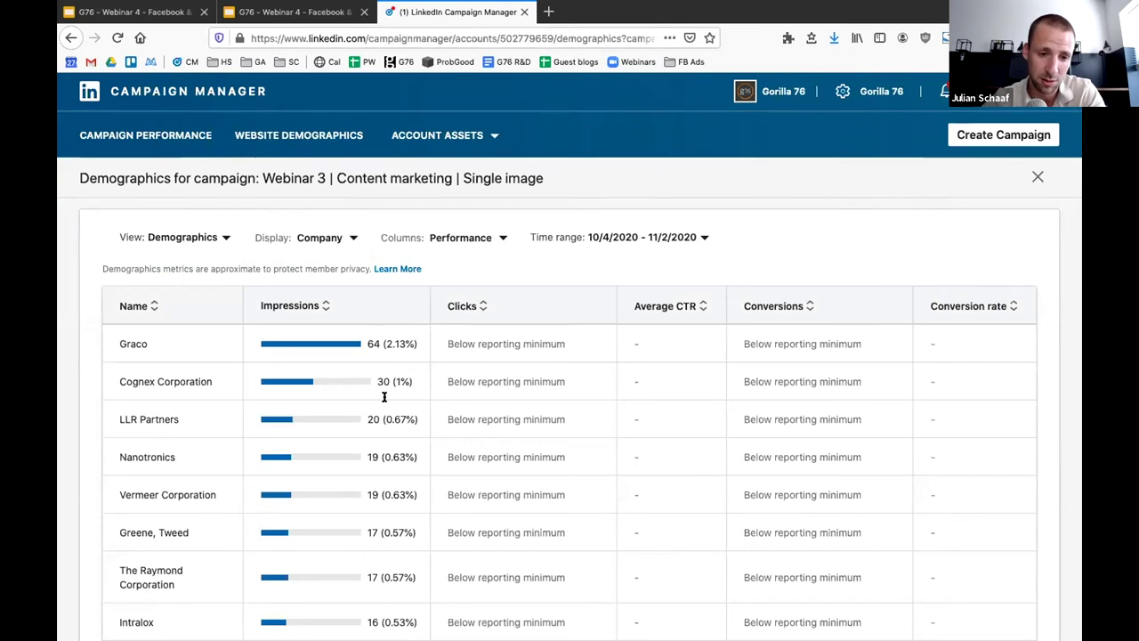
scroll(386, 426, "down", 3)
scroll(385, 424, "down", 7)
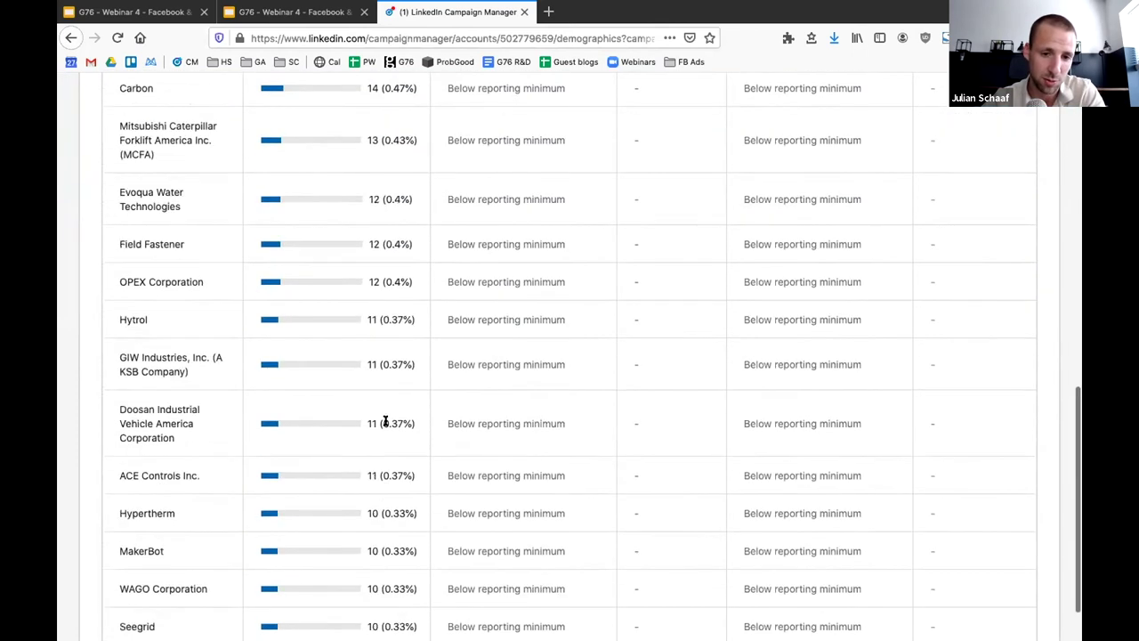
scroll(383, 417, "up", 10)
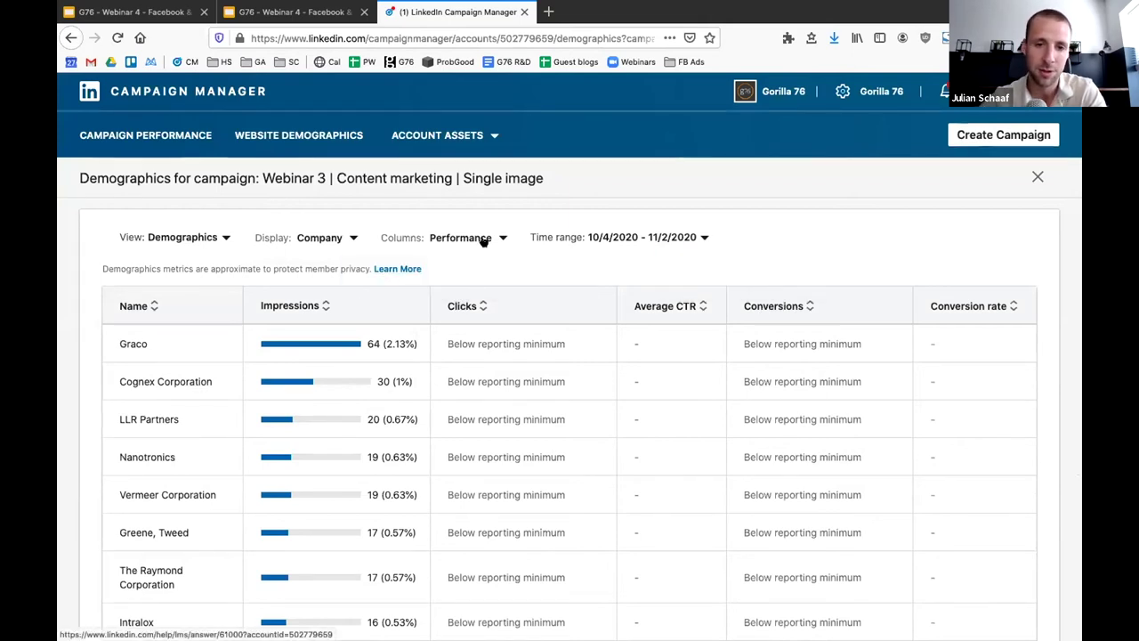
left_click(311, 236)
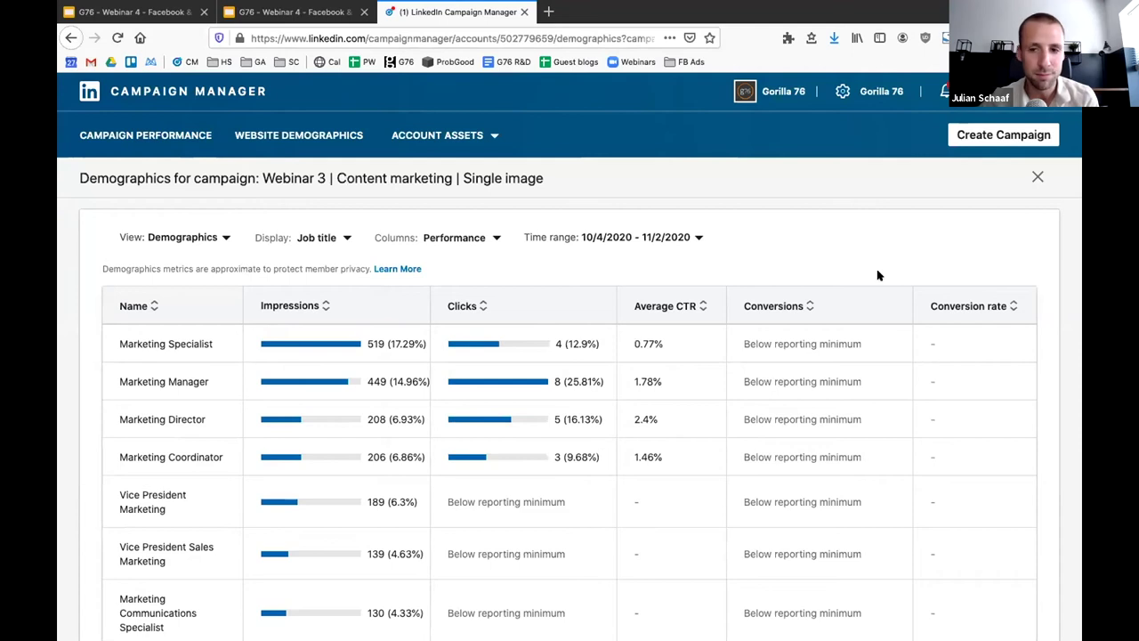
left_click(1036, 178)
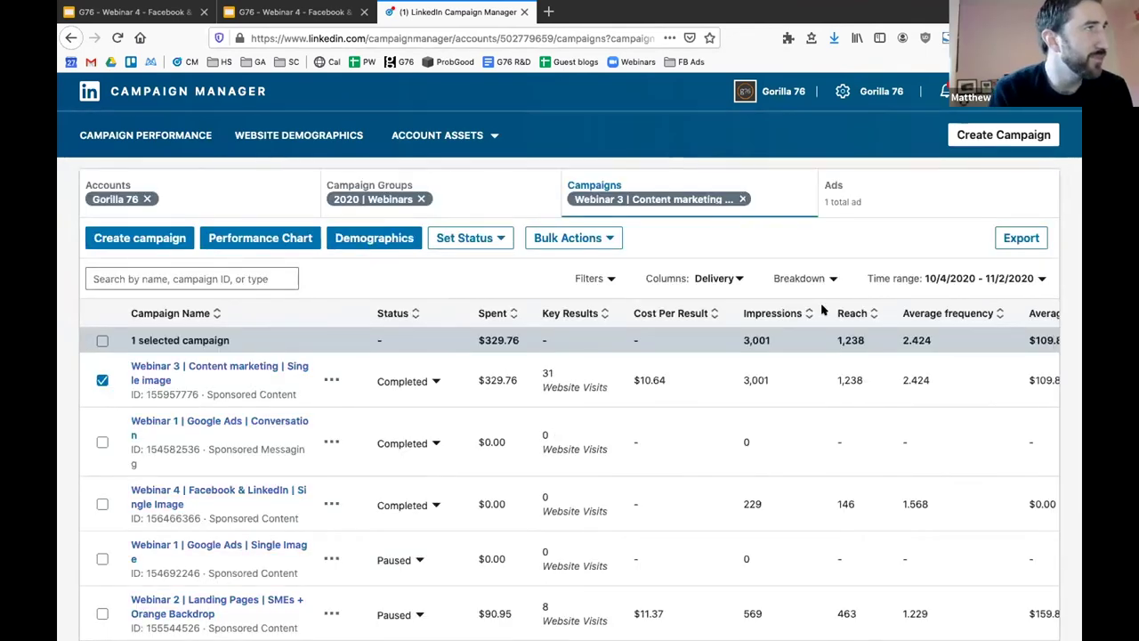
Step: Deselect the Webinar 3 campaign and examine the delivery metrics across the campaigns in the group, including average CPM
left_click(730, 279)
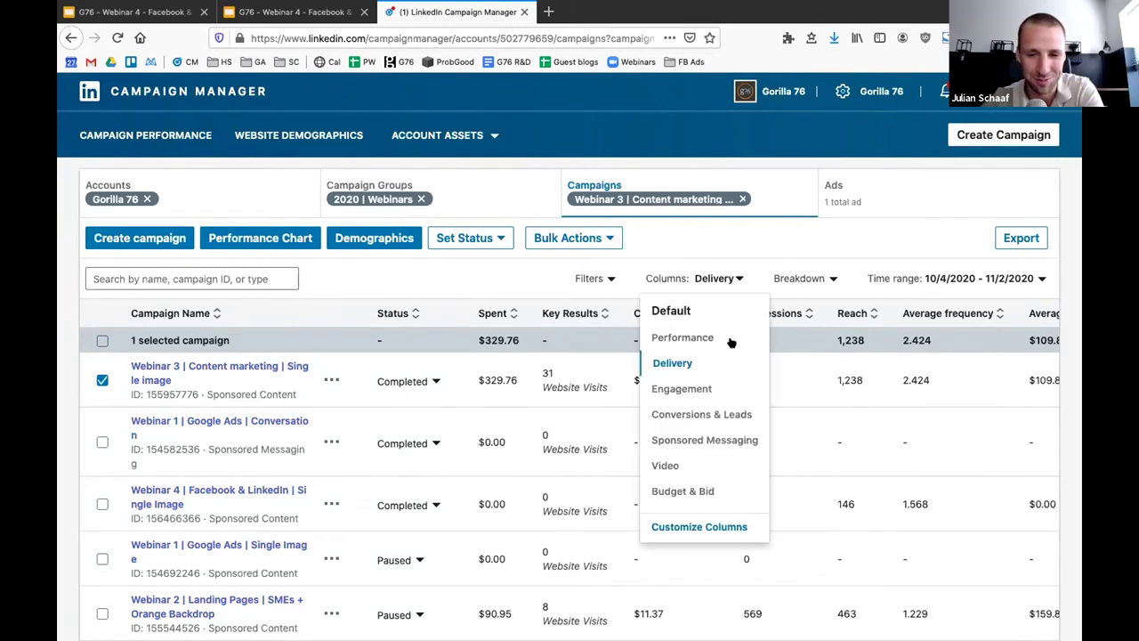
left_click(102, 381)
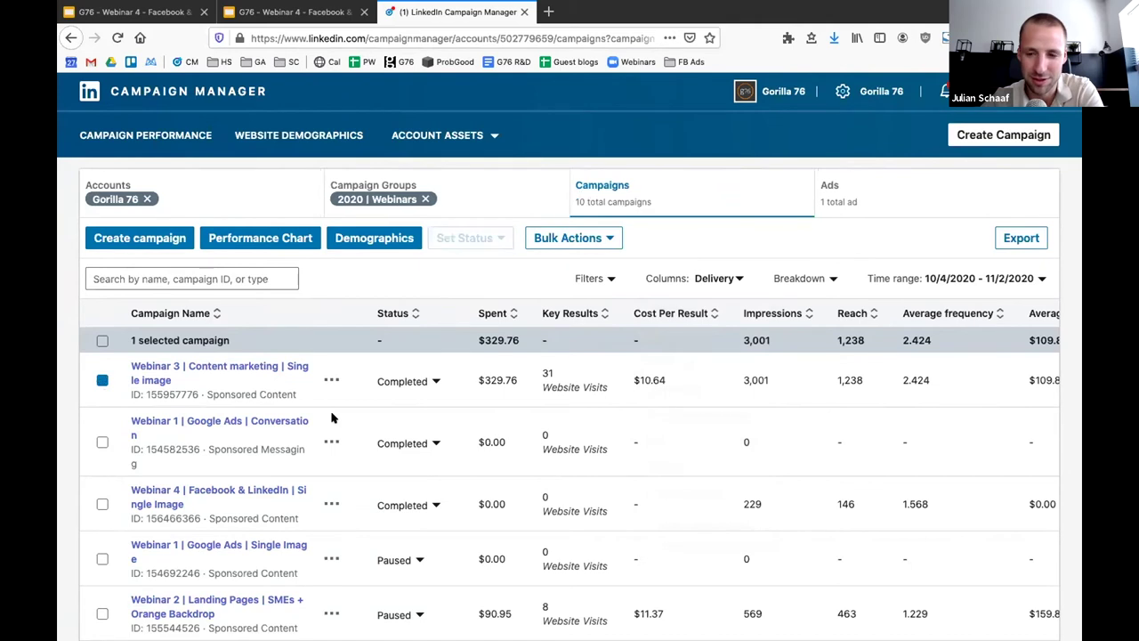
scroll(950, 445, "right", 5)
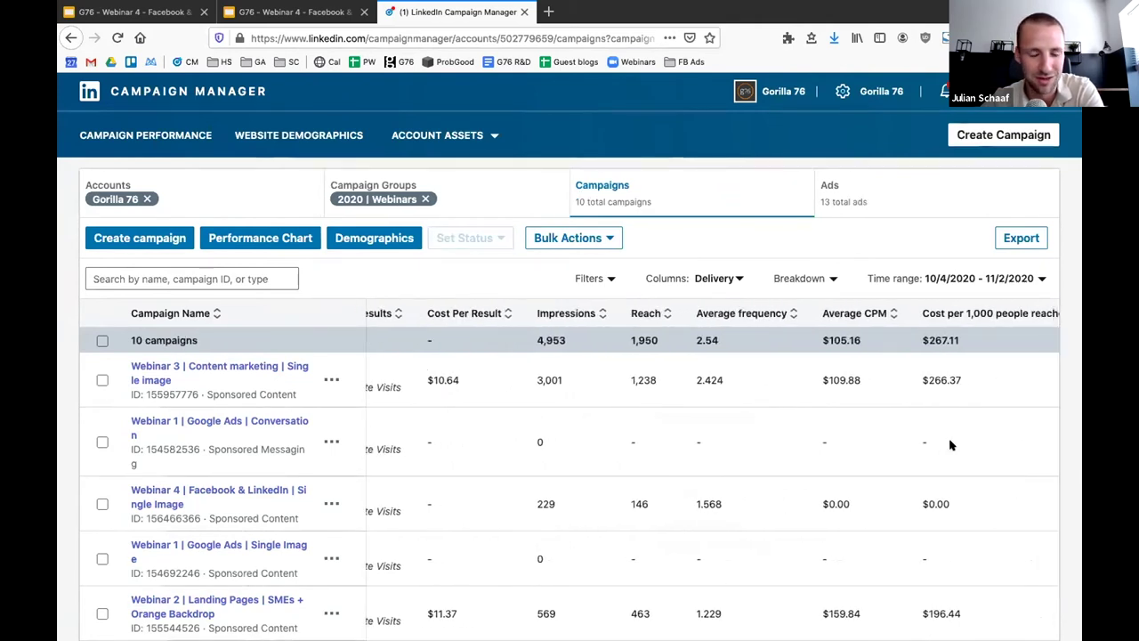
Step: Examine the Webinar 3 | Content marketing campaign's average frequency and the available column presets, keeping the Delivery columns
scroll(950, 445, "right", 1)
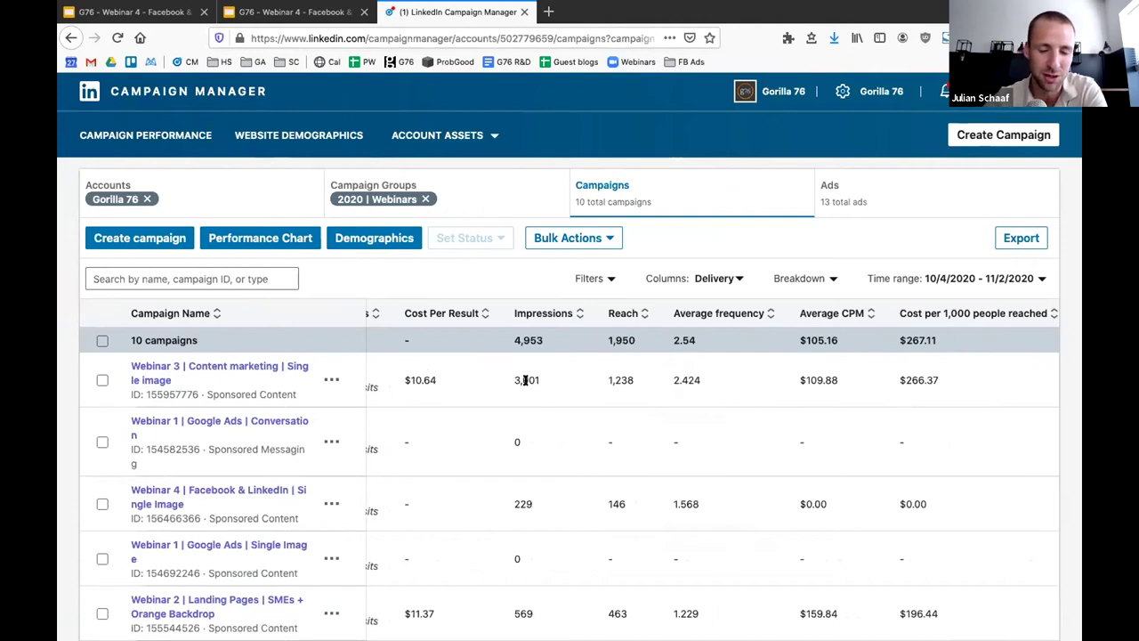
double_click(689, 377)
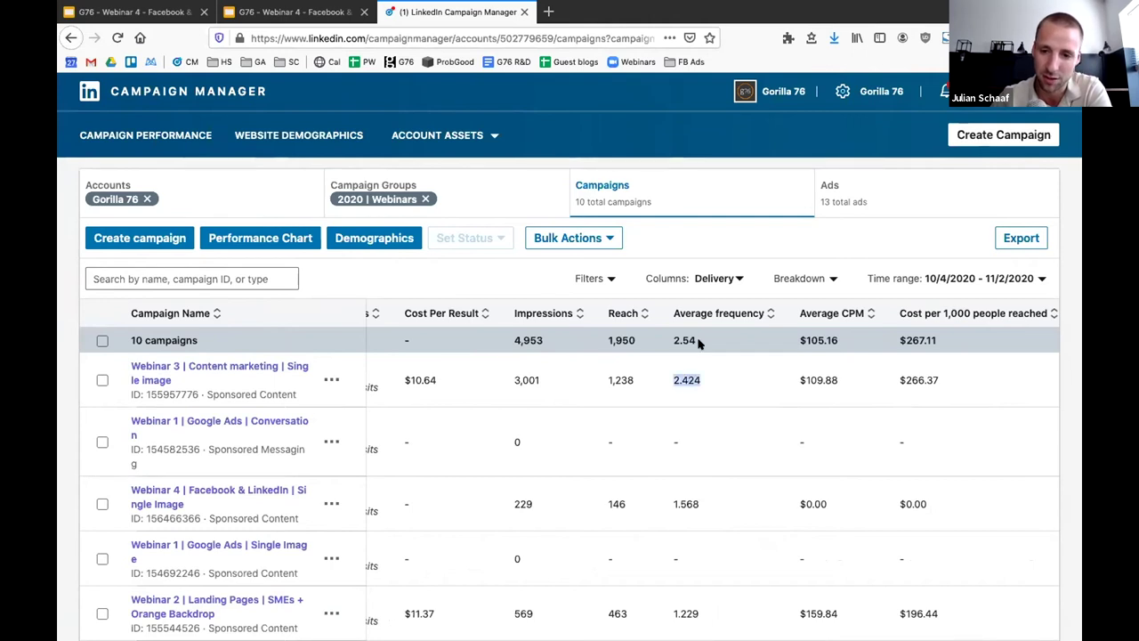
left_click(716, 279)
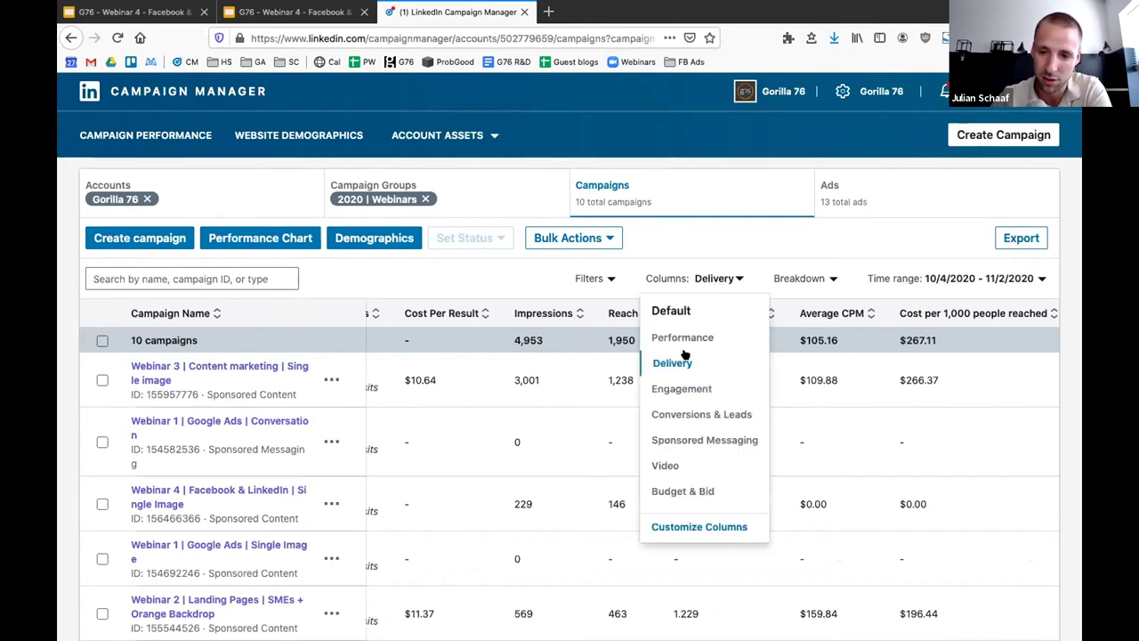
left_click(538, 305)
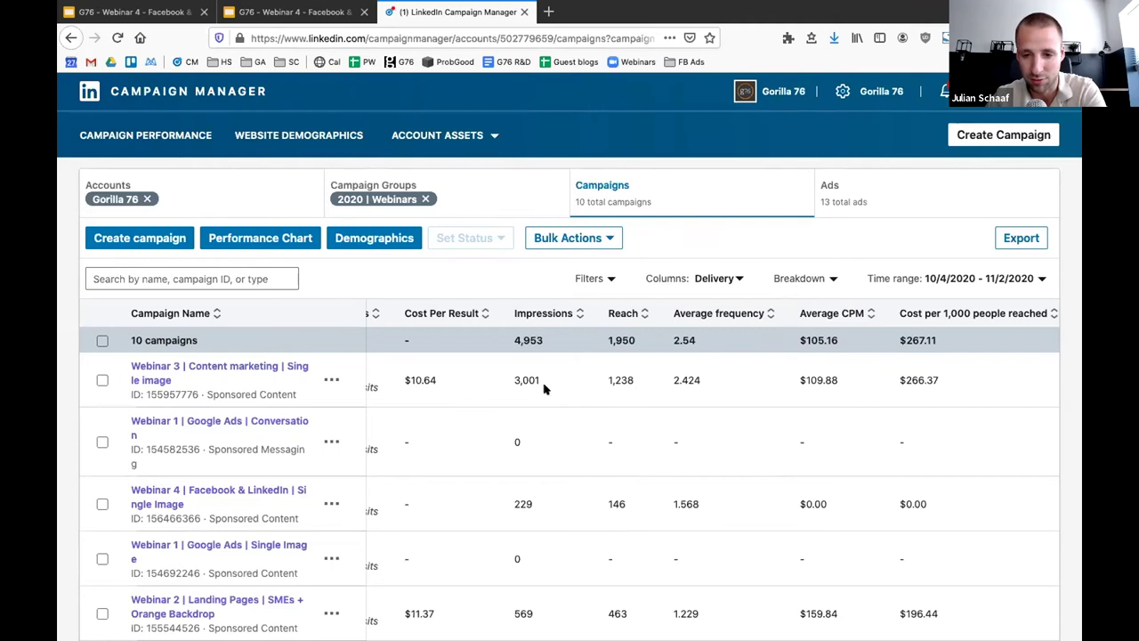
double_click(684, 378)
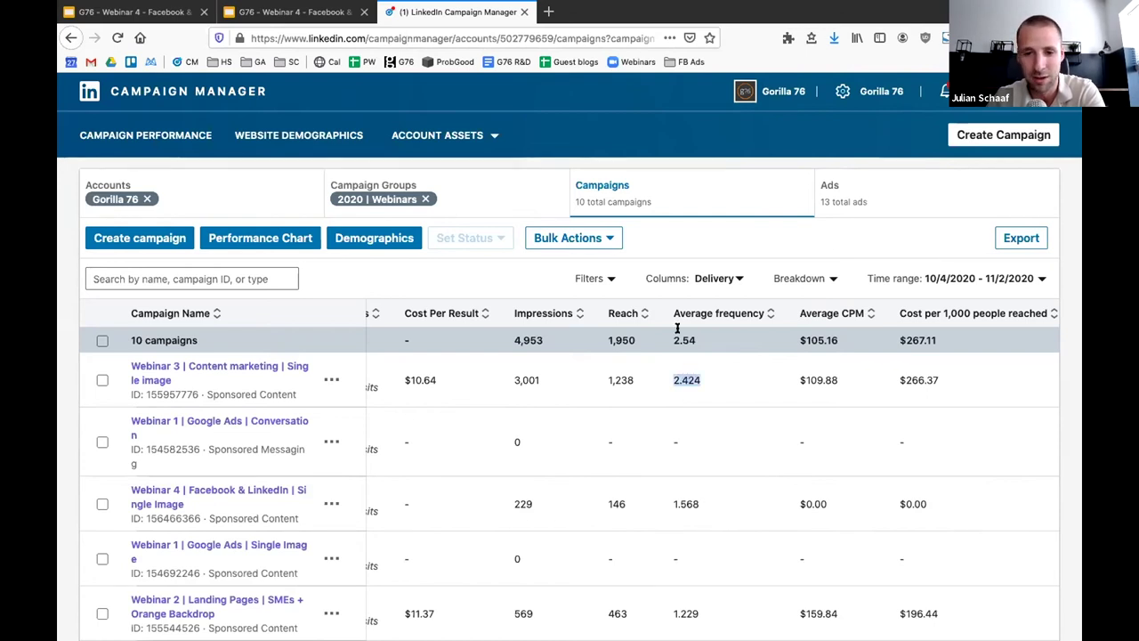
left_click(479, 275)
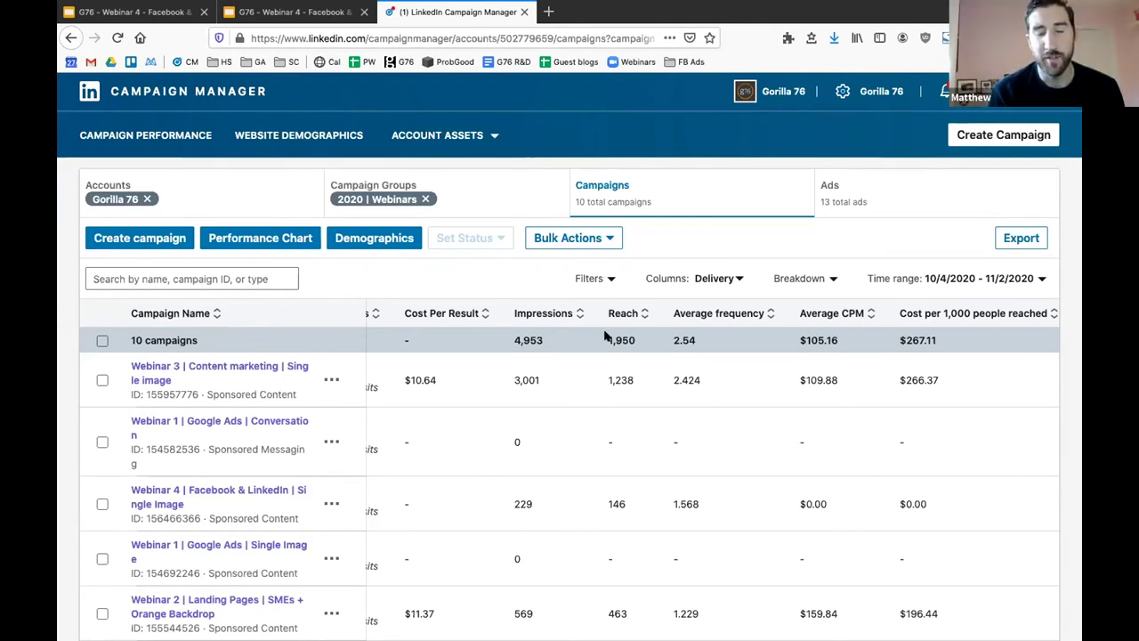
scroll(590, 427, "left", 5)
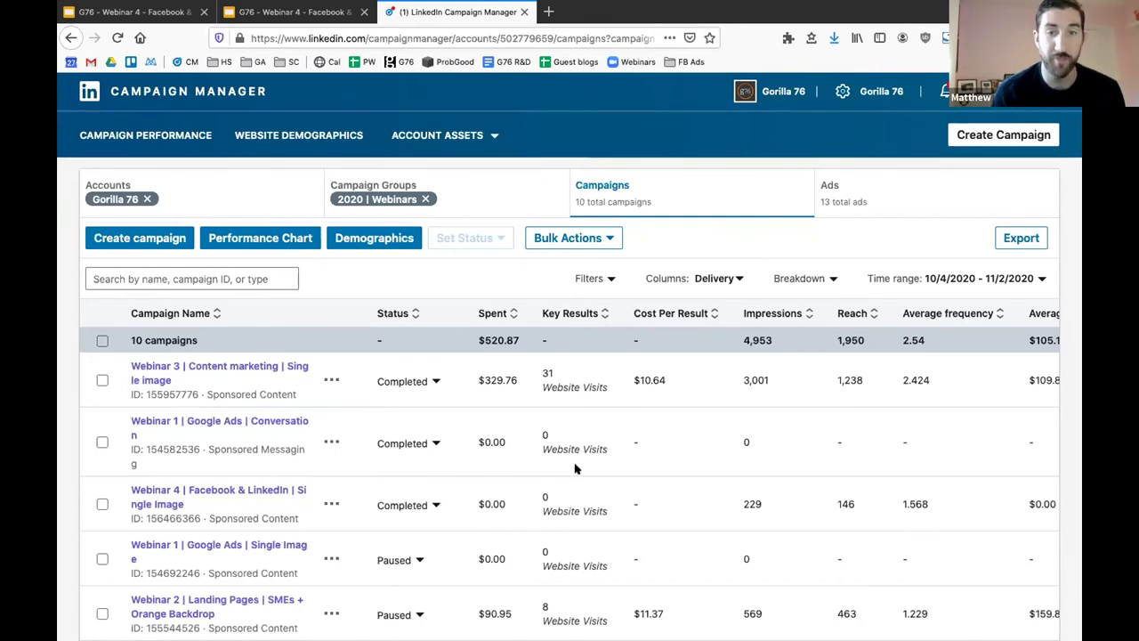
scroll(575, 465, "down", 1)
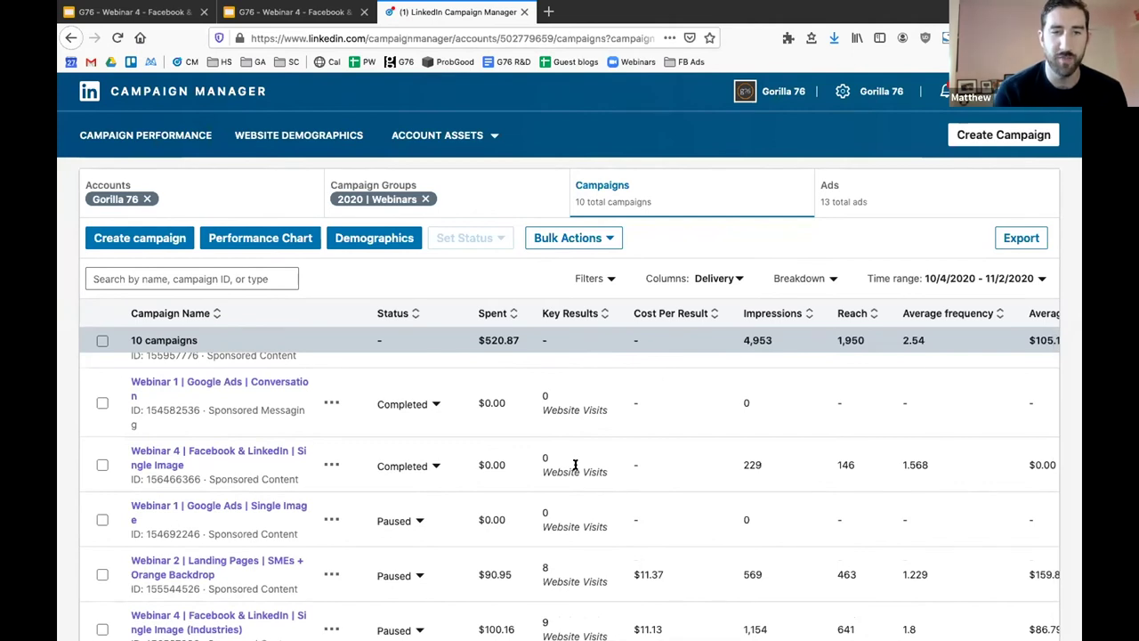